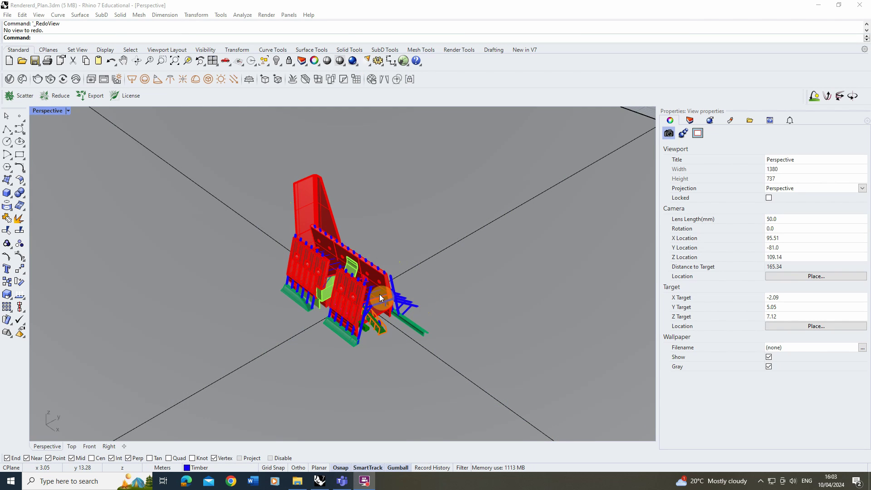
# Create a horizontal rectangular clipping plane with the ClippingPlane command on the ground beside the building model.
pyautogui.moveTo(380, 298); pyautogui.dragTo(375, 288, button='right')
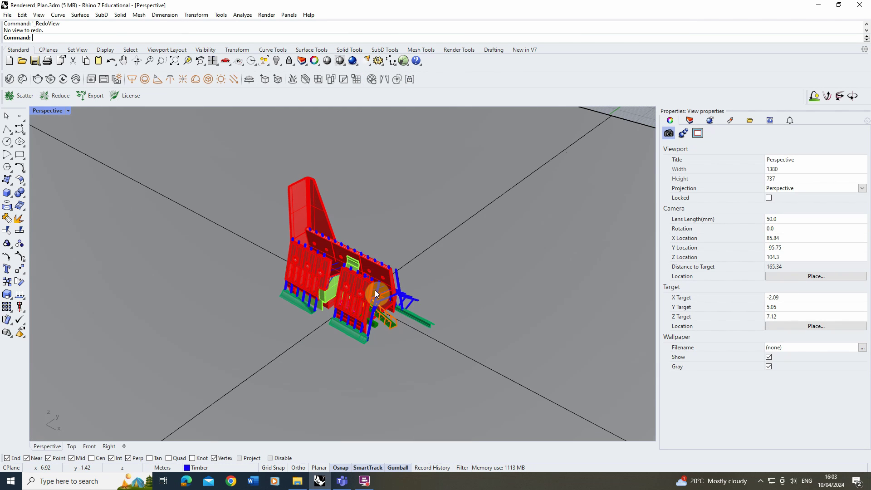
pyautogui.scroll(2, 346, 320)
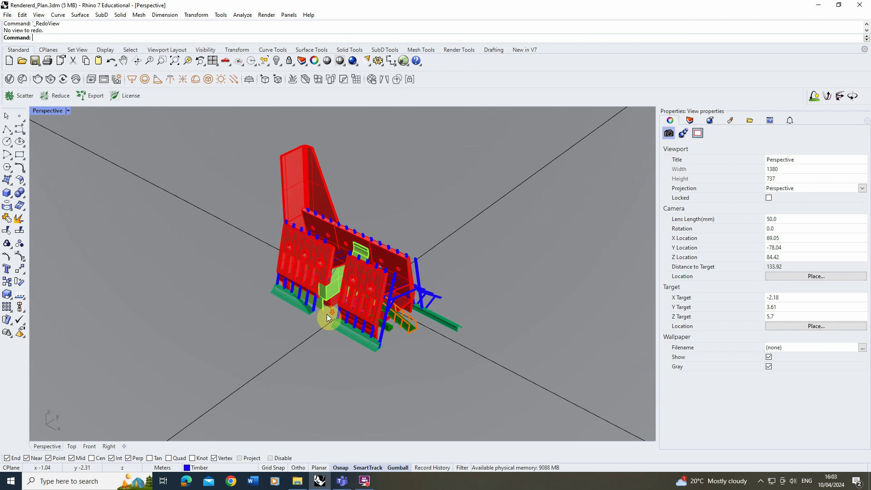
pyautogui.moveTo(271, 295); pyautogui.dragTo(268, 291, button='right')
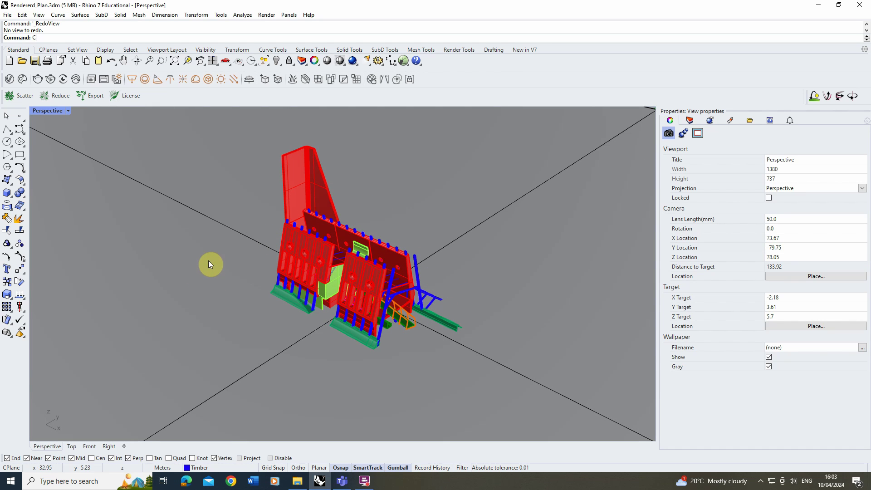
pyautogui.write('i')
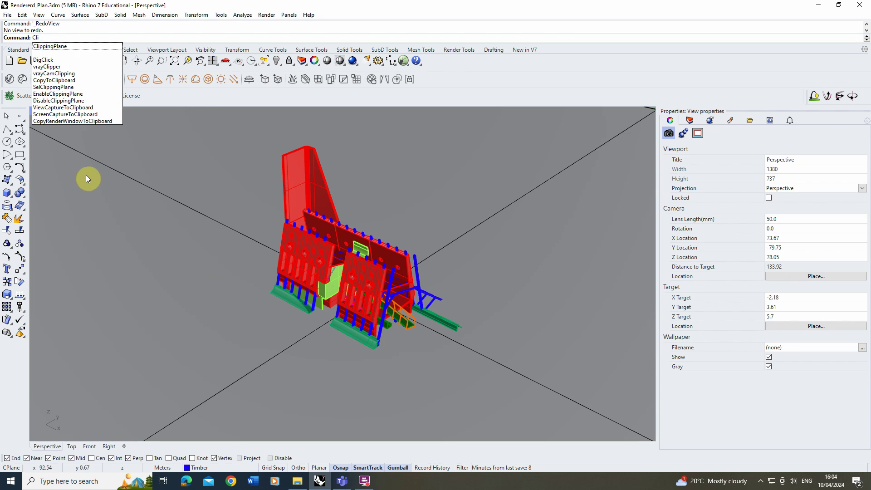
pyautogui.click(52, 46)
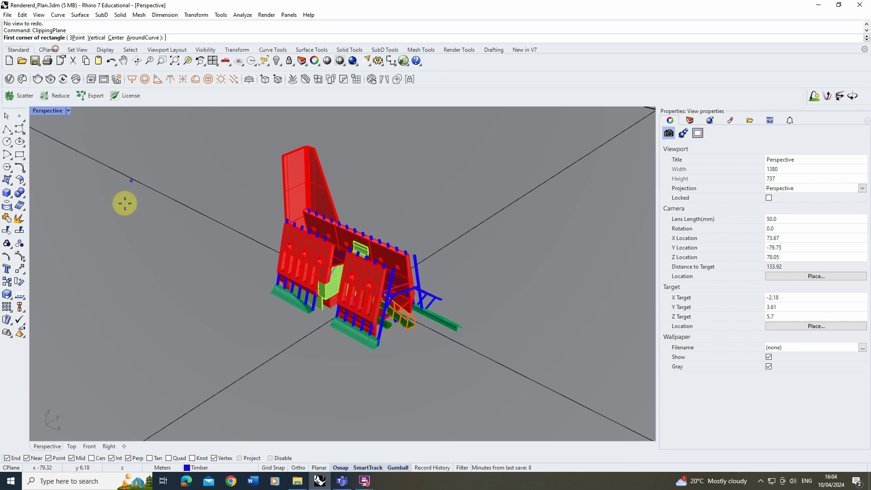
pyautogui.click(76, 235)
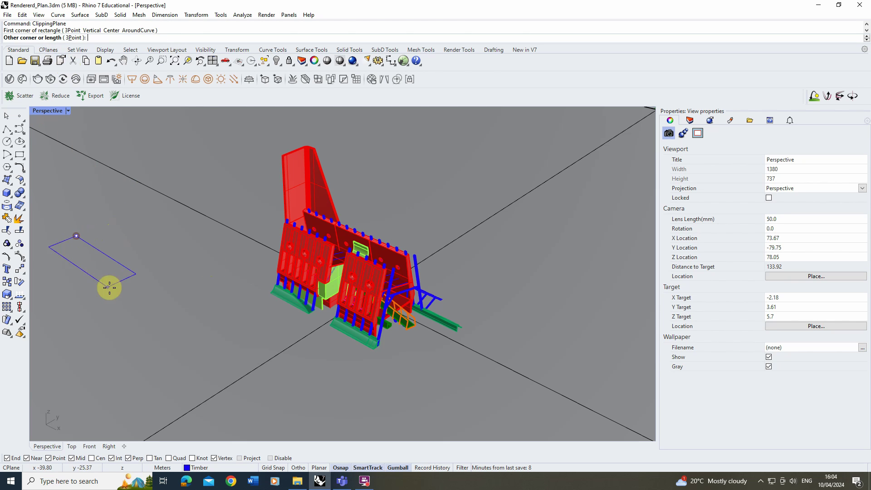
pyautogui.click(230, 250)
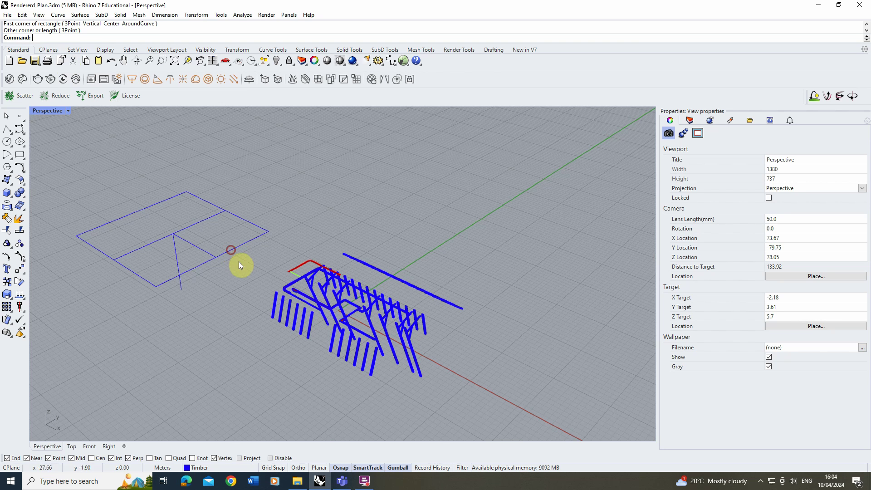
# Select the clipping plane and raise it vertically until it cuts horizontally through the building's walls at plan height.
pyautogui.click(193, 248)
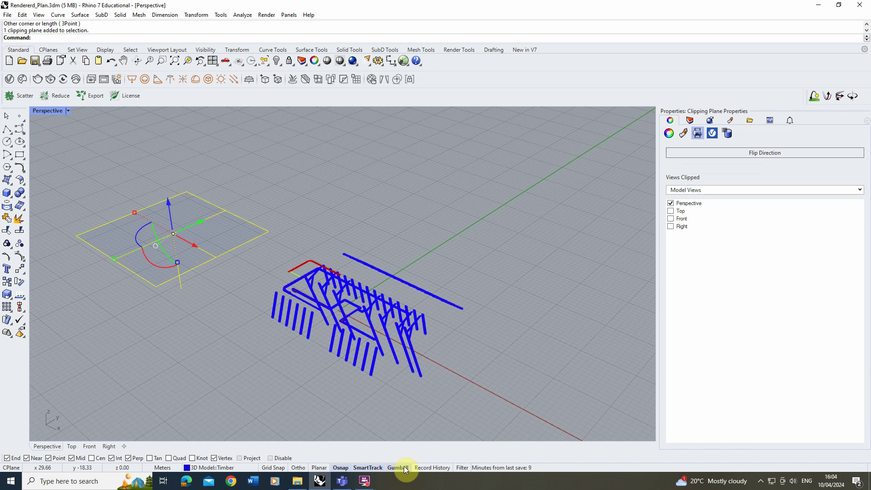
pyautogui.moveTo(171, 216); pyautogui.dragTo(171, 186)
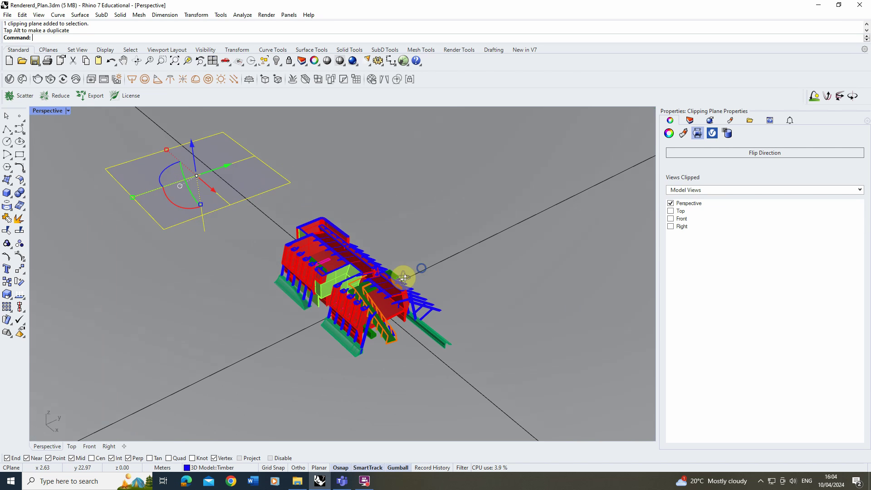
pyautogui.moveTo(204, 198); pyautogui.dragTo(317, 254, button='right')
pyautogui.scroll(5, 338, 267)
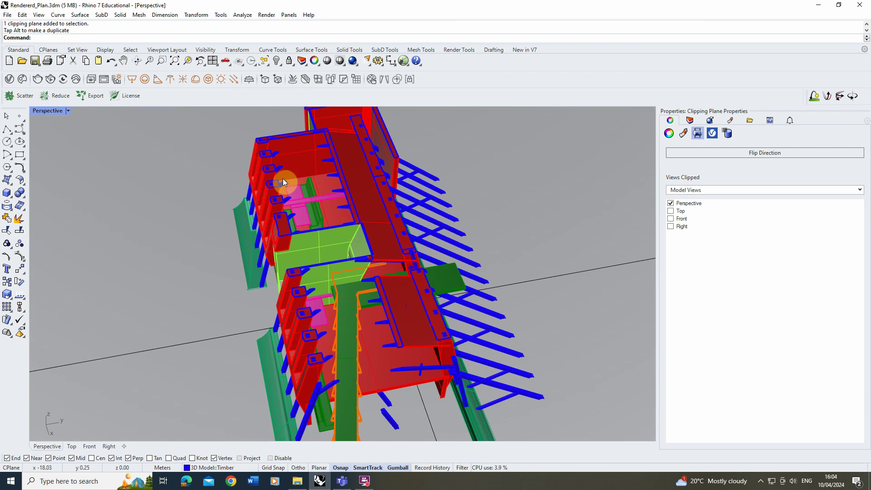
pyautogui.scroll(-5, 335, 208)
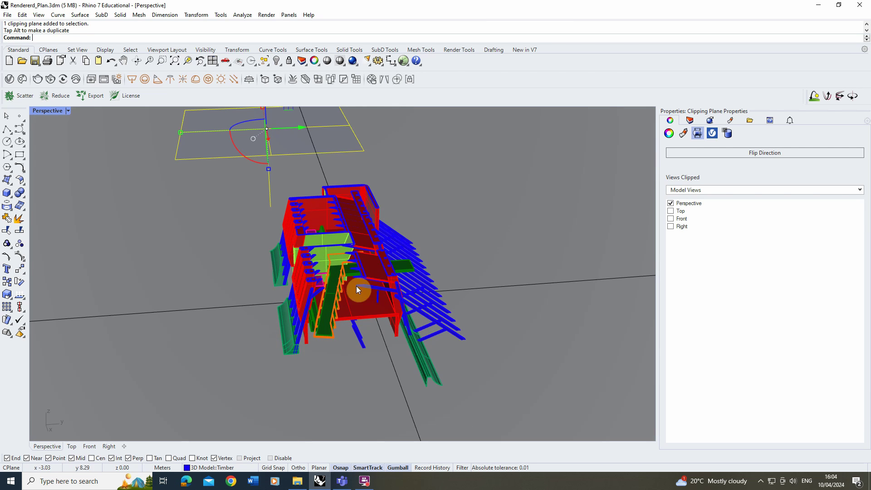
pyautogui.moveTo(259, 285); pyautogui.dragTo(346, 297, button='right')
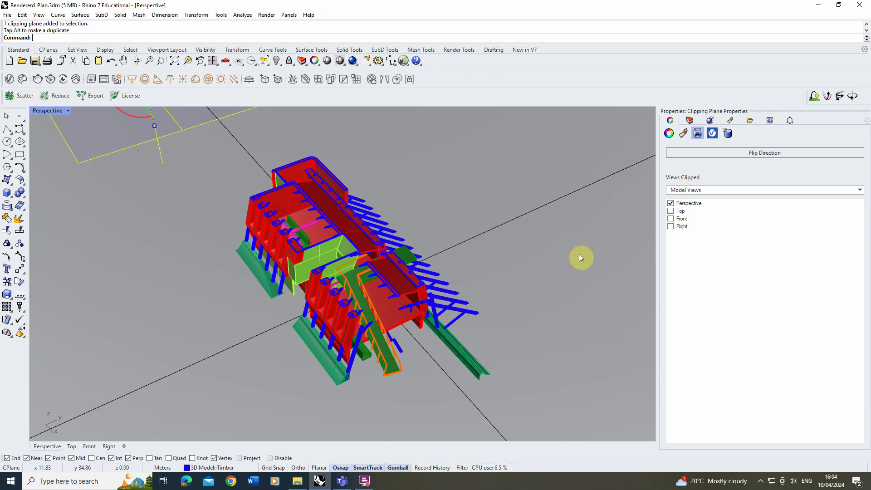
# Set the Perspective viewport's display mode to Rendered and inspect the sectioned building.
pyautogui.moveTo(298, 278); pyautogui.dragTo(262, 266, button='right')
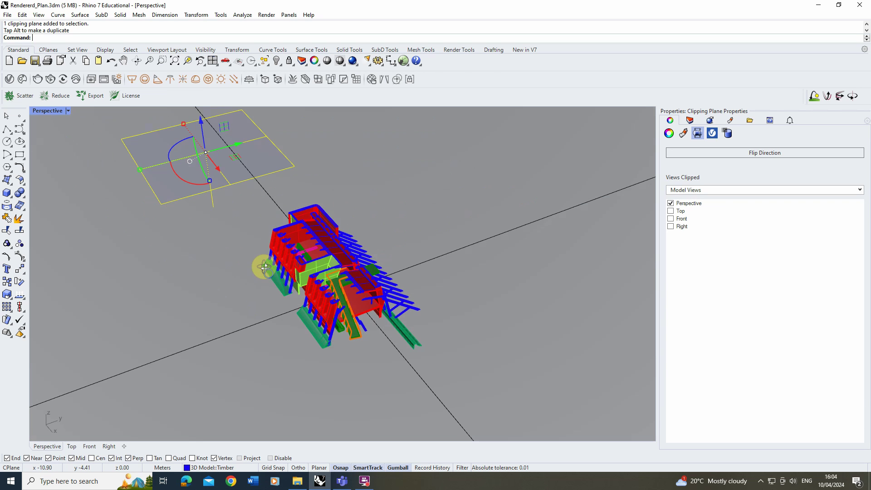
pyautogui.moveTo(292, 238); pyautogui.dragTo(334, 257, button='right')
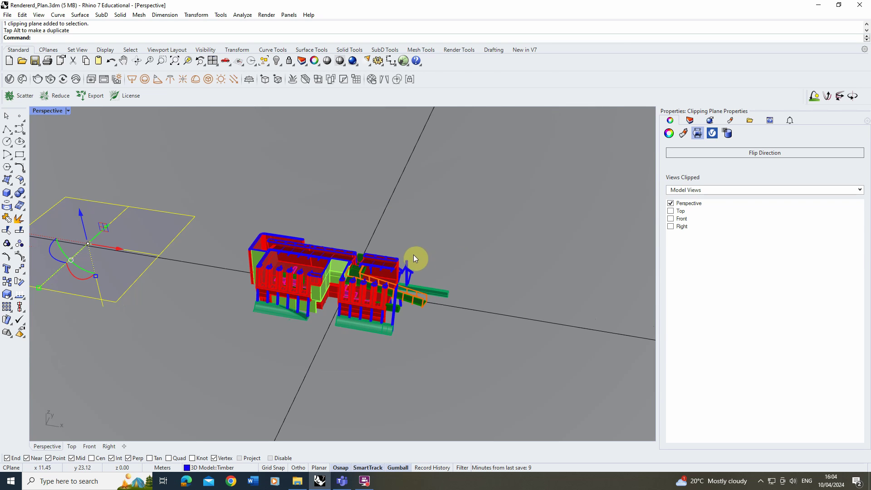
pyautogui.moveTo(284, 227); pyautogui.dragTo(272, 255, button='right')
pyautogui.click(69, 111)
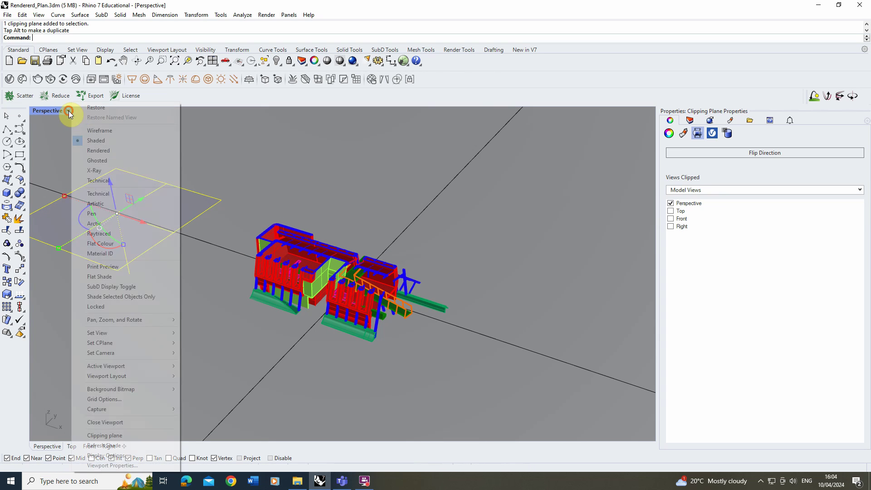
pyautogui.click(98, 151)
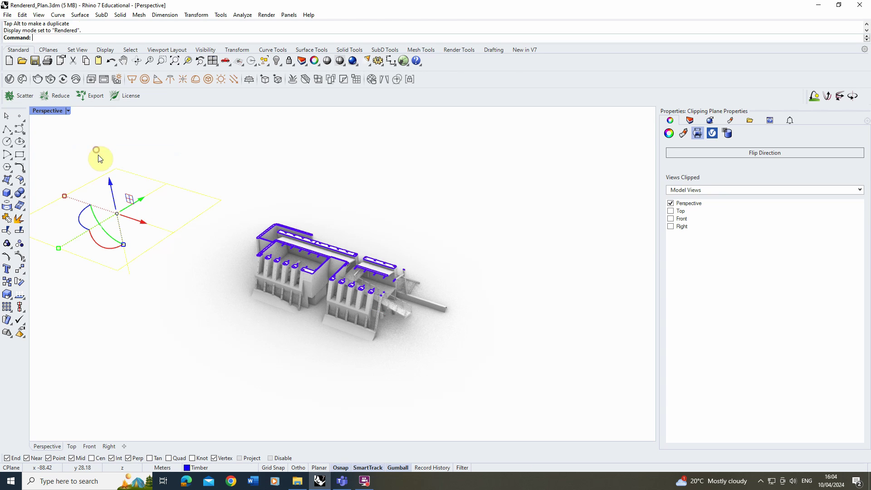
pyautogui.moveTo(306, 296); pyautogui.dragTo(246, 250, button='right')
pyautogui.moveTo(249, 290); pyautogui.dragTo(265, 282, button='right')
pyautogui.moveTo(308, 214); pyautogui.dragTo(287, 119, button='right')
pyautogui.scroll(3, 295, 237)
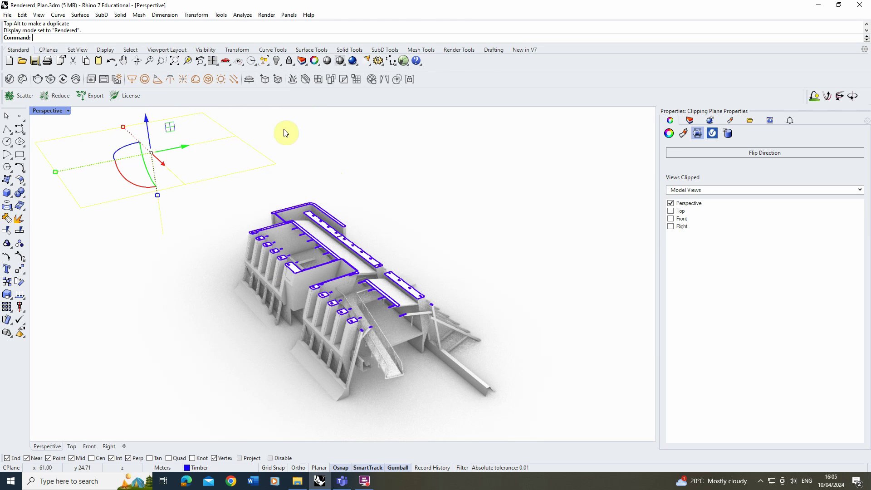
# Turn clipping off for the Perspective view to compare the whole model, and turn it back on.
pyautogui.click(671, 202)
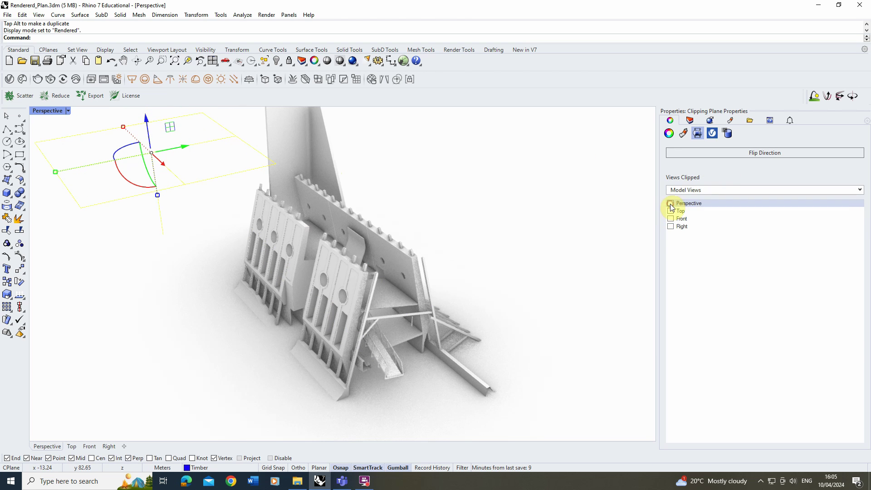
pyautogui.scroll(-2, 362, 258)
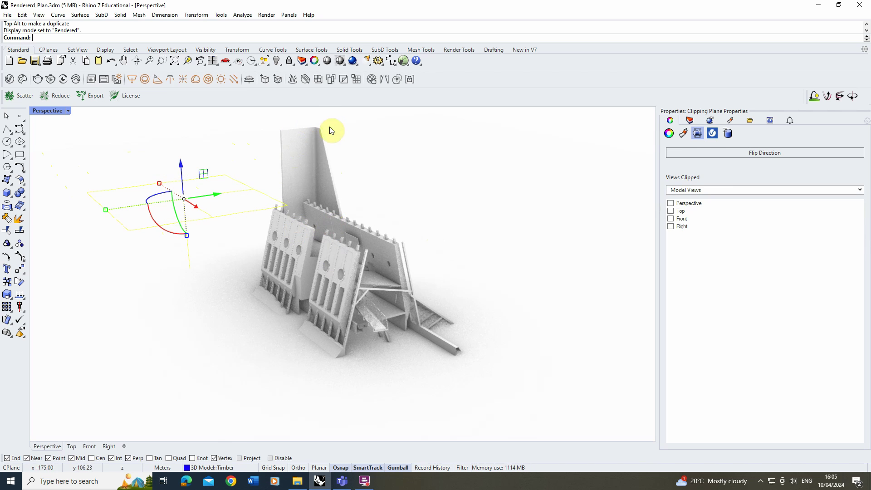
pyautogui.click(670, 203)
pyautogui.moveTo(408, 213); pyautogui.dragTo(336, 223, button='right')
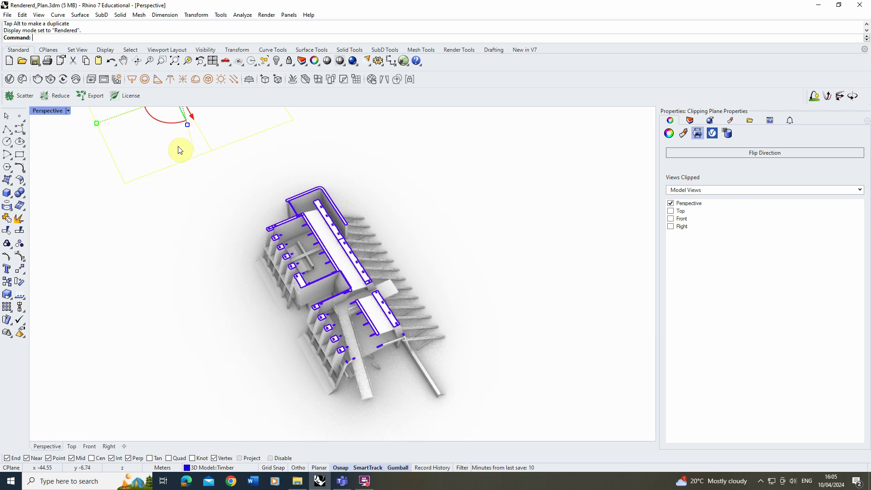
pyautogui.moveTo(210, 237); pyautogui.dragTo(437, 311, button='right')
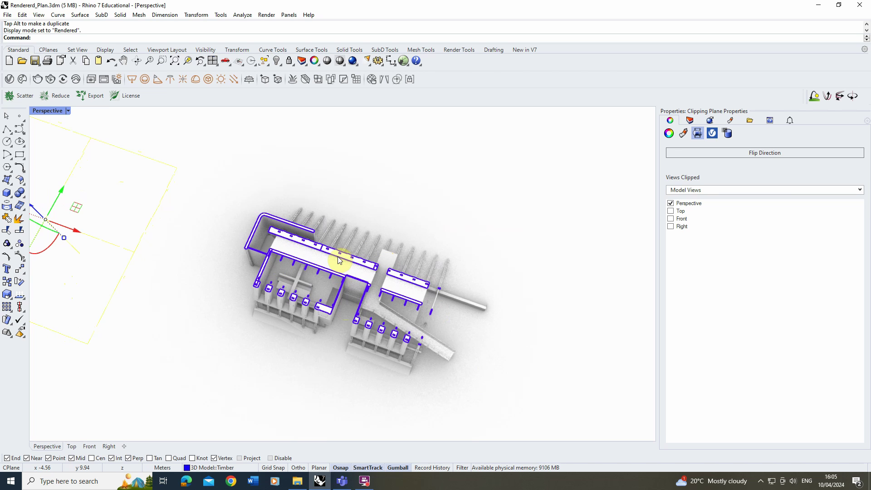
pyautogui.moveTo(319, 287); pyautogui.dragTo(285, 260, button='right')
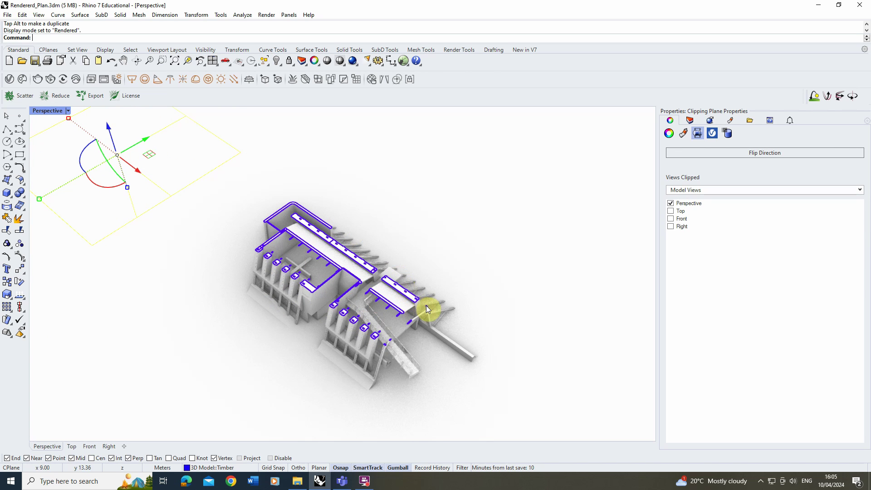
# In the document's render properties, enable the Sun and disable the Skylight.
pyautogui.click(266, 16)
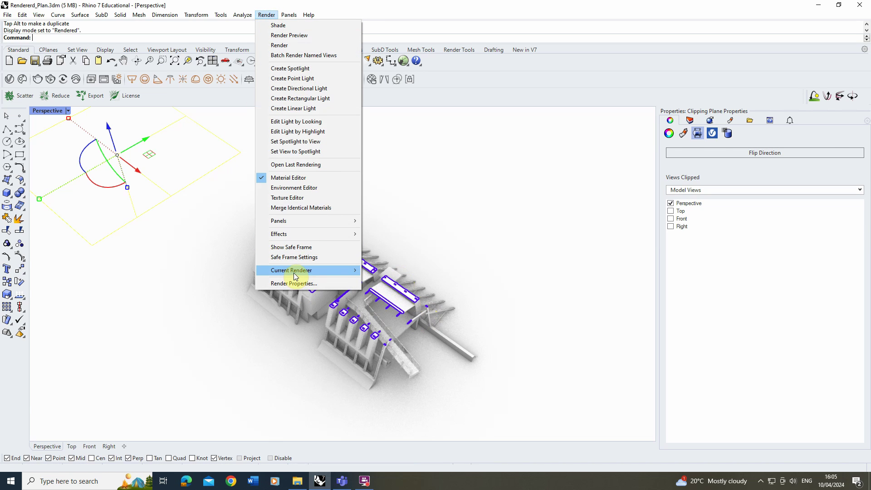
pyautogui.moveTo(312, 271)
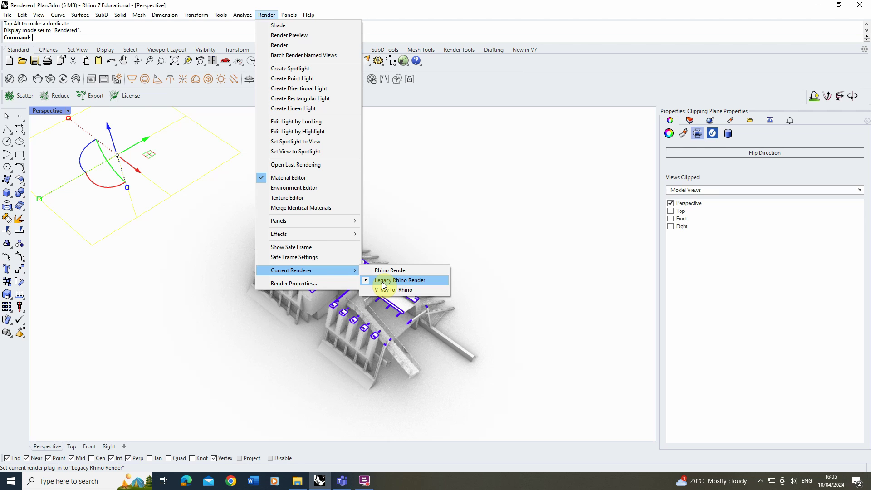
pyautogui.click(311, 283)
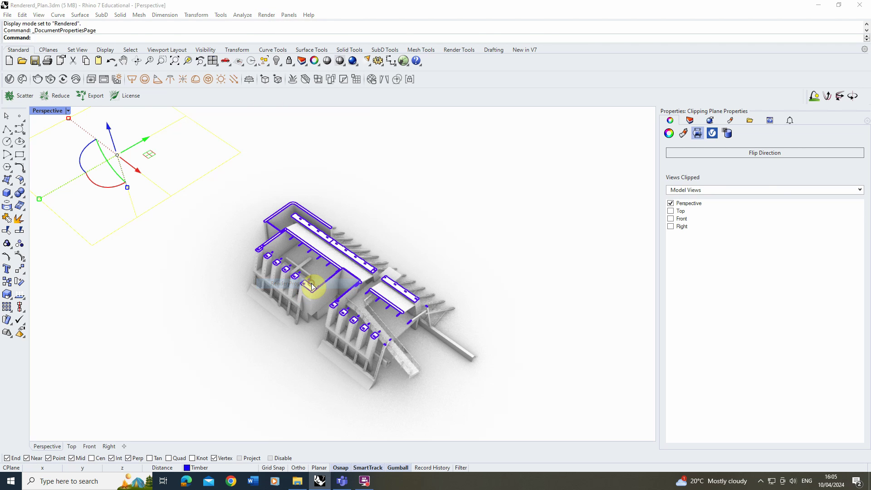
pyautogui.moveTo(755, 162); pyautogui.dragTo(752, 236)
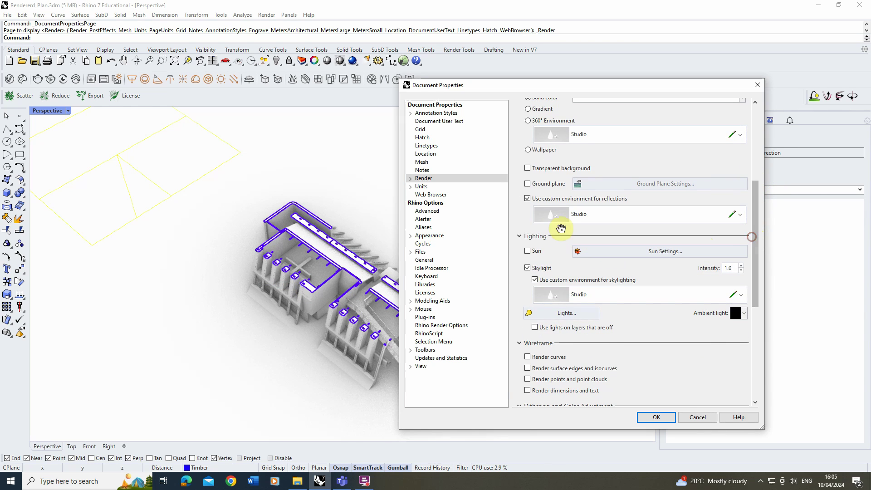
pyautogui.click(527, 251)
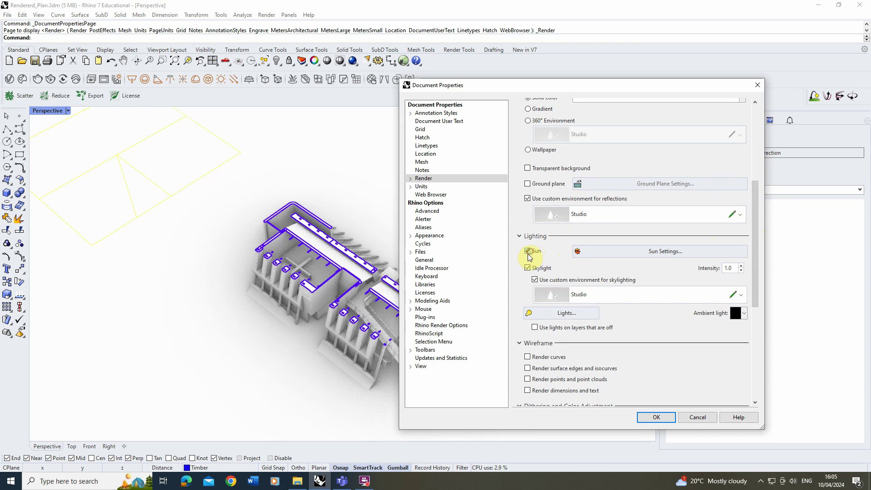
pyautogui.click(527, 269)
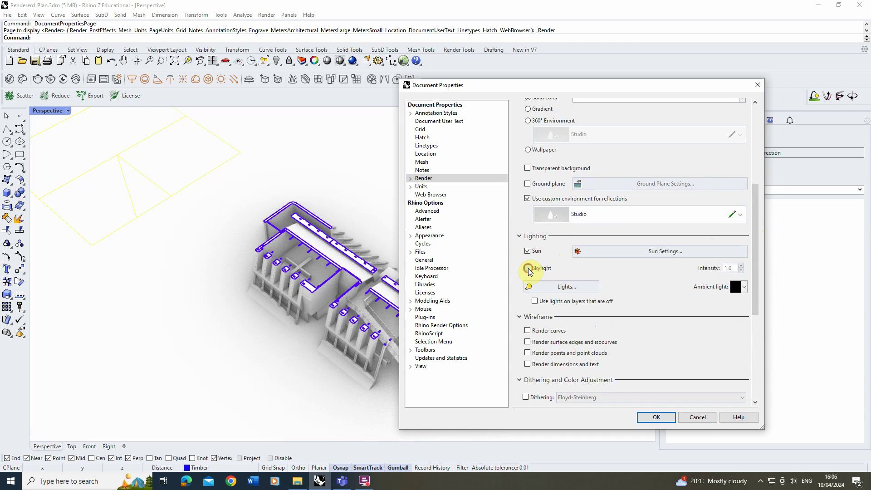
pyautogui.click(656, 418)
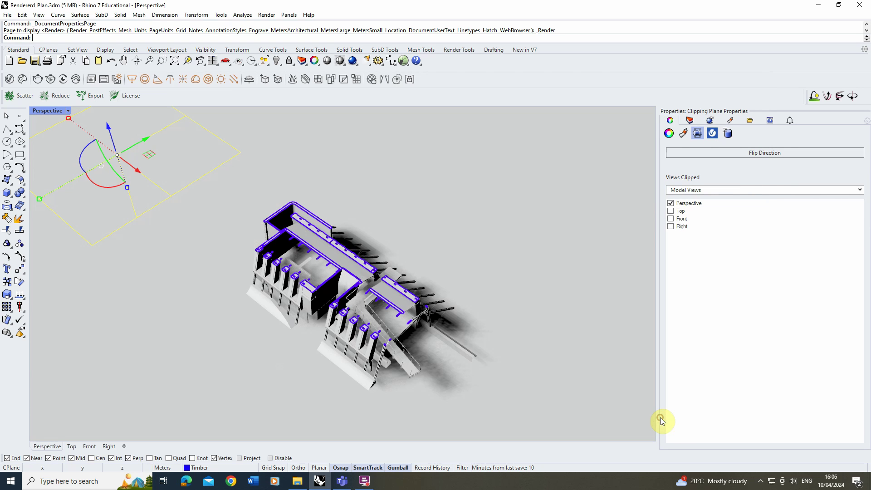
# Raise the clipping plane above the side walls so that it cuts only through the tall tower.
pyautogui.moveTo(365, 242); pyautogui.dragTo(237, 111, button='right')
pyautogui.moveTo(219, 130)
pyautogui.mouseDown()
pyautogui.moveTo(218, 105)
pyautogui.moveTo(219, 117)
pyautogui.mouseUp()
pyautogui.moveTo(219, 117); pyautogui.dragTo(230, 187, button='right')
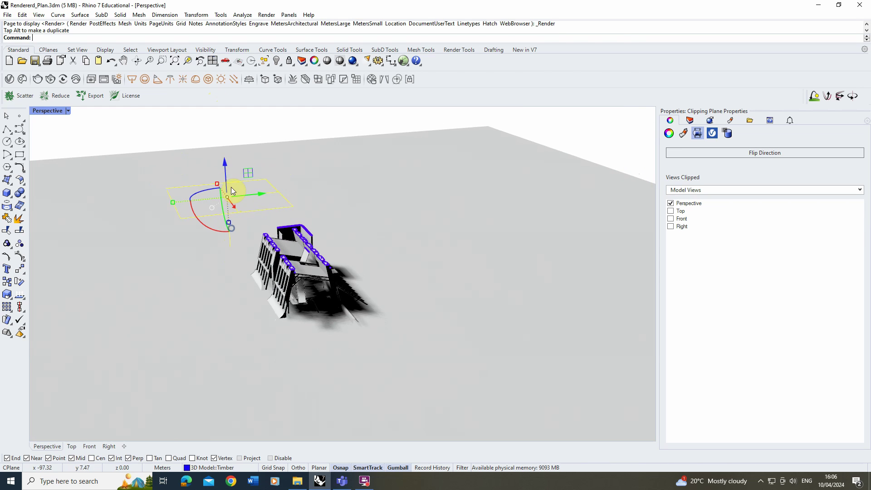
pyautogui.moveTo(227, 181); pyautogui.dragTo(223, 154)
pyautogui.scroll(5, 353, 299)
pyautogui.moveTo(355, 244); pyautogui.dragTo(309, 295, button='right')
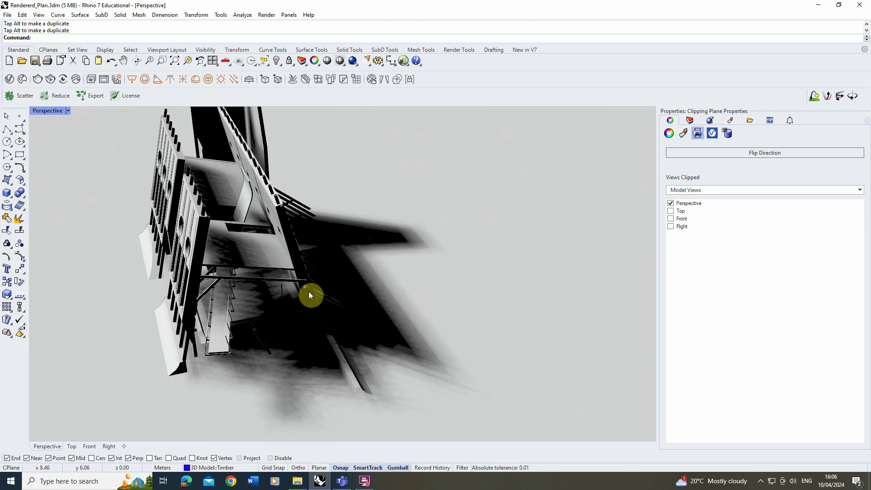
pyautogui.moveTo(363, 224); pyautogui.dragTo(303, 336, button='right')
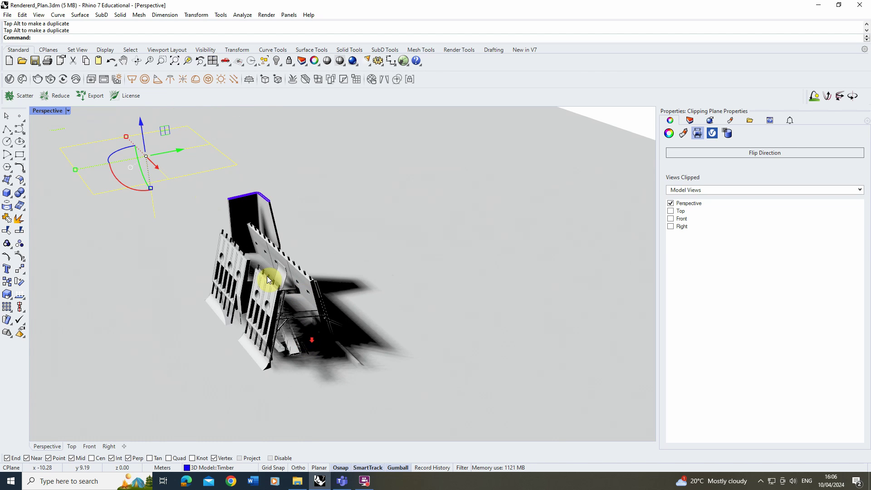
# Lower the clipping plane until it cuts through the walls and interior floor of the building again.
pyautogui.moveTo(144, 134); pyautogui.dragTo(156, 179)
pyautogui.moveTo(155, 179); pyautogui.dragTo(218, 234, button='right')
pyautogui.moveTo(261, 274); pyautogui.dragTo(269, 305, button='right')
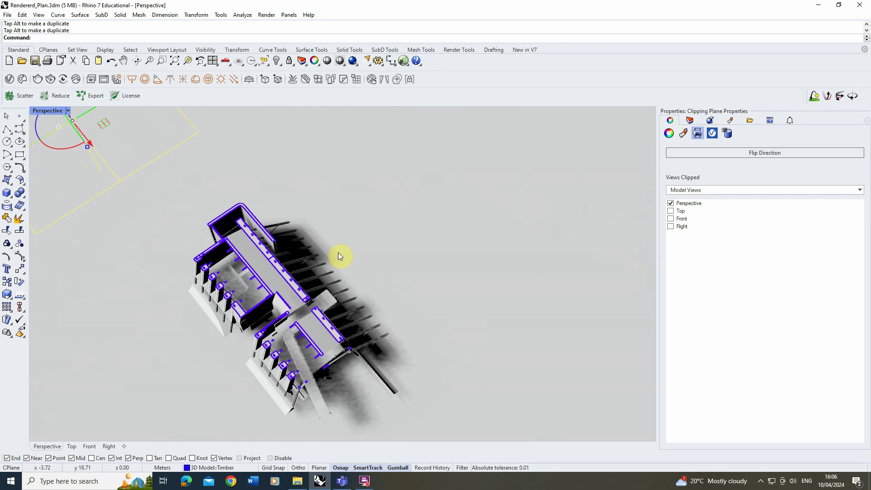
pyautogui.scroll(-2, 268, 239)
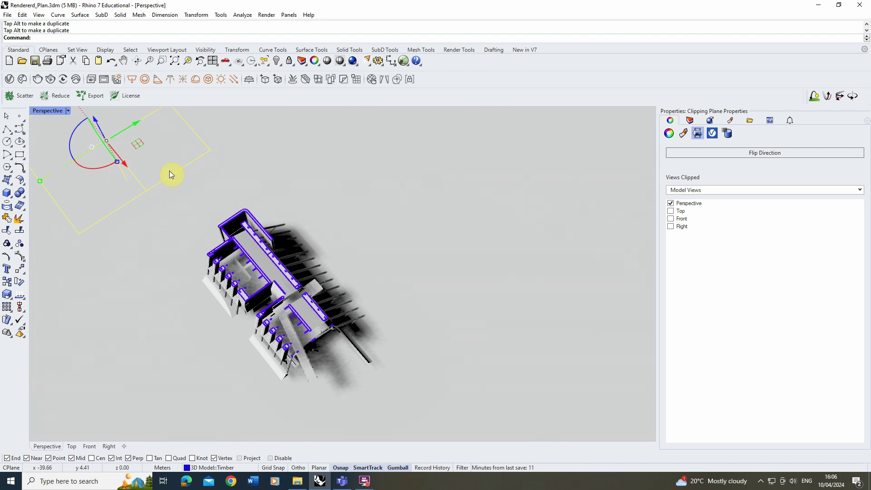
# Return to the four-view layout, maximize the Top view and set its display mode to Rendered.
pyautogui.doubleClick(51, 110)
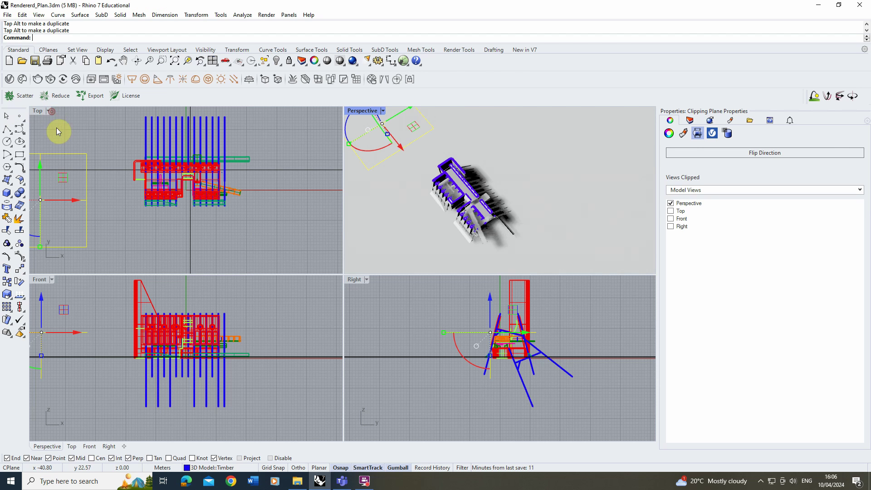
pyautogui.doubleClick(37, 111)
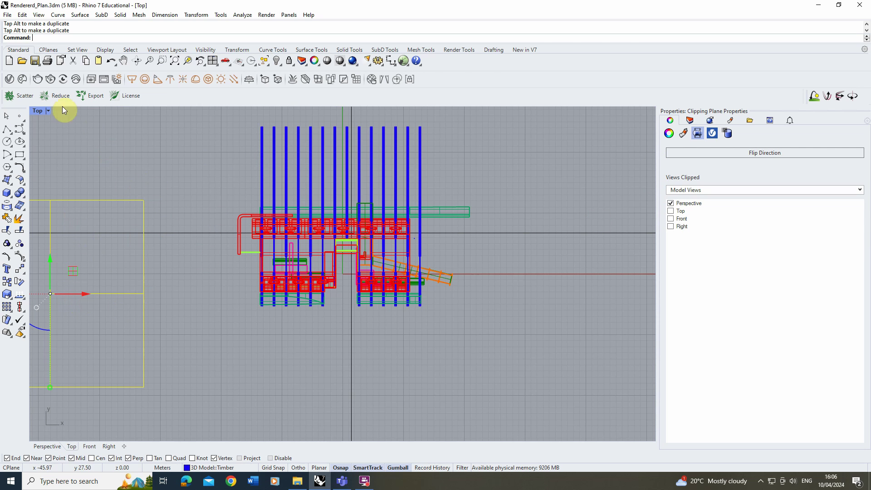
pyautogui.click(48, 111)
pyautogui.click(85, 153)
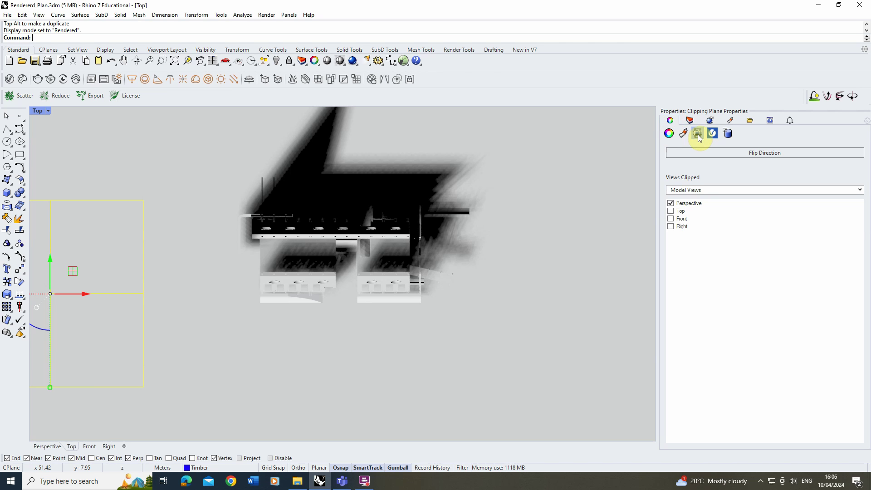
# Make the clipping plane clip the Top view, toggling it off and on to compare the cut plan with the uncut model.
pyautogui.click(671, 211)
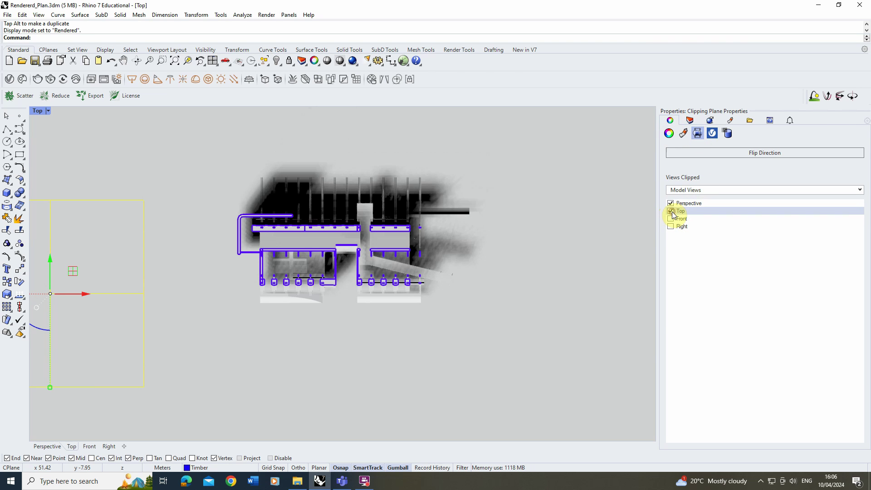
pyautogui.click(671, 211)
pyautogui.click(671, 211)
pyautogui.click(670, 211)
pyautogui.click(671, 212)
pyautogui.click(671, 211)
pyautogui.click(671, 211)
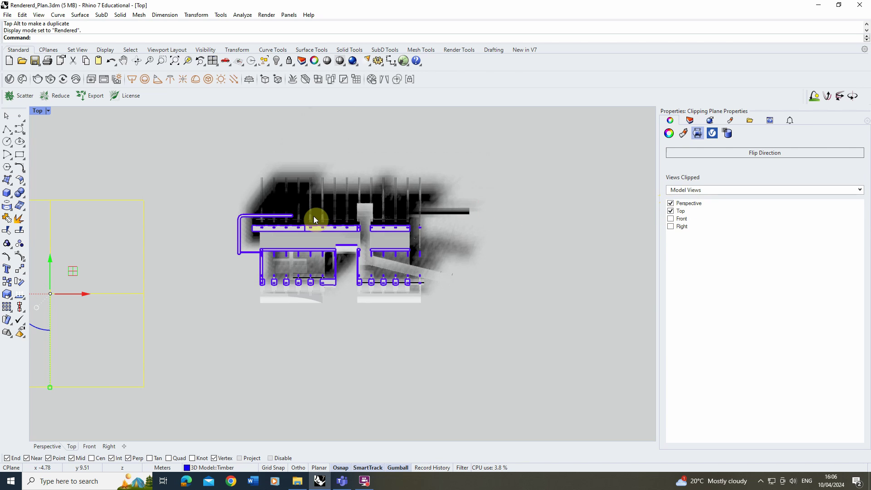
pyautogui.click(670, 211)
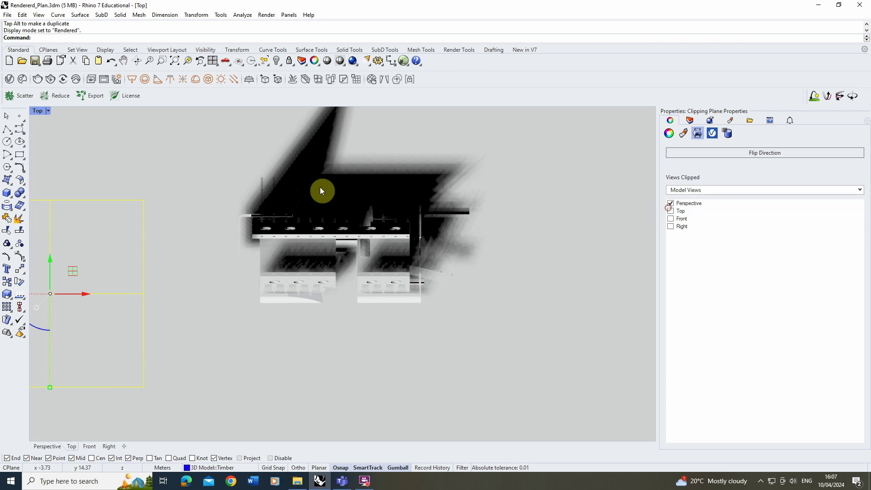
pyautogui.click(670, 211)
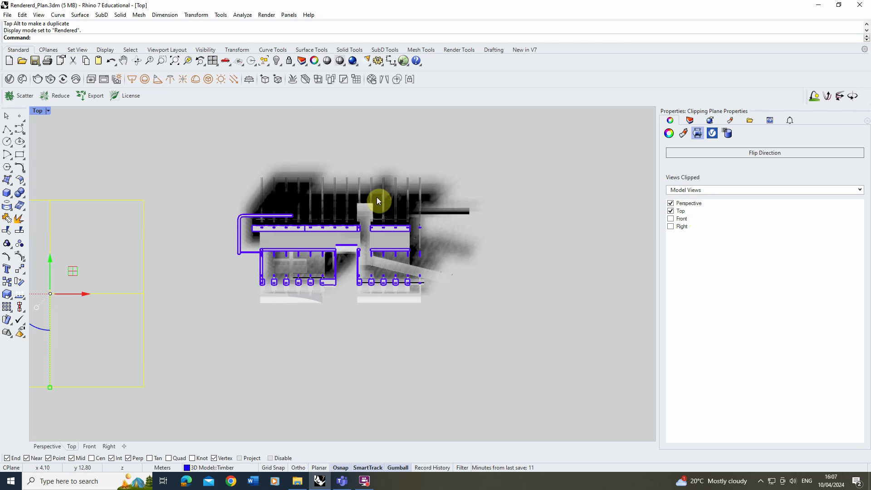
pyautogui.scroll(1, 350, 188)
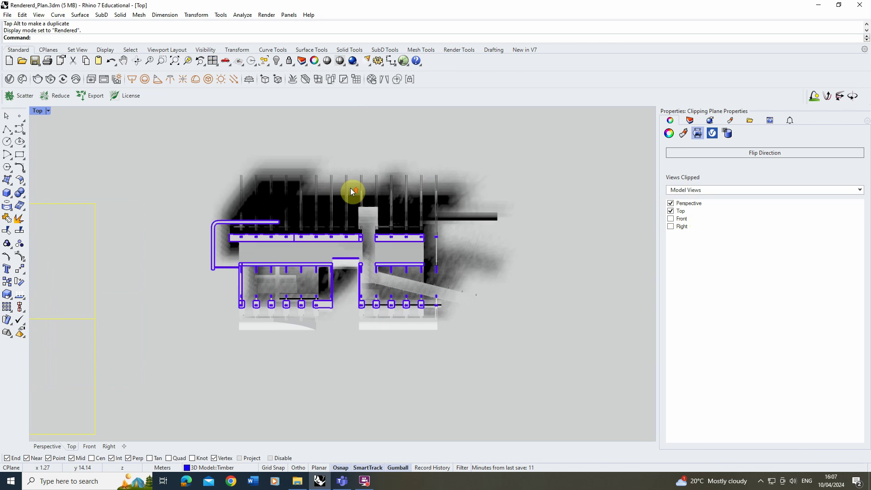
# In the display mode options, make a copy of the Rendered display mode.
pyautogui.click(49, 112)
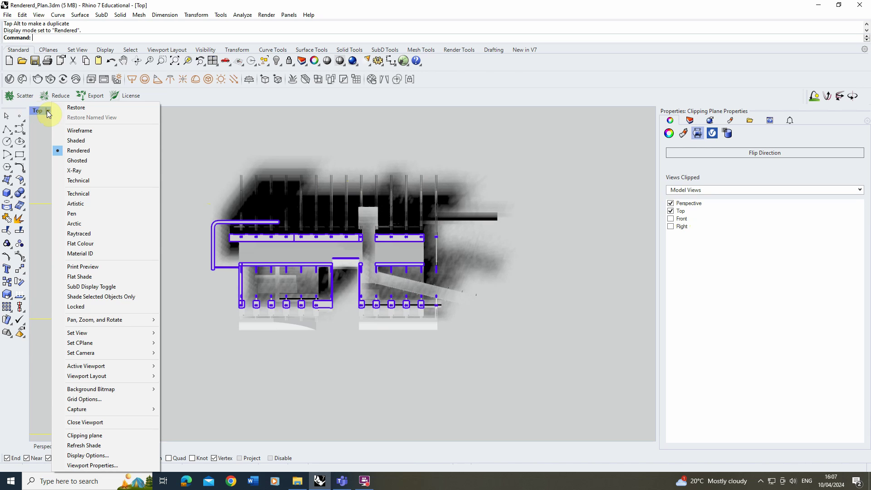
pyautogui.click(91, 455)
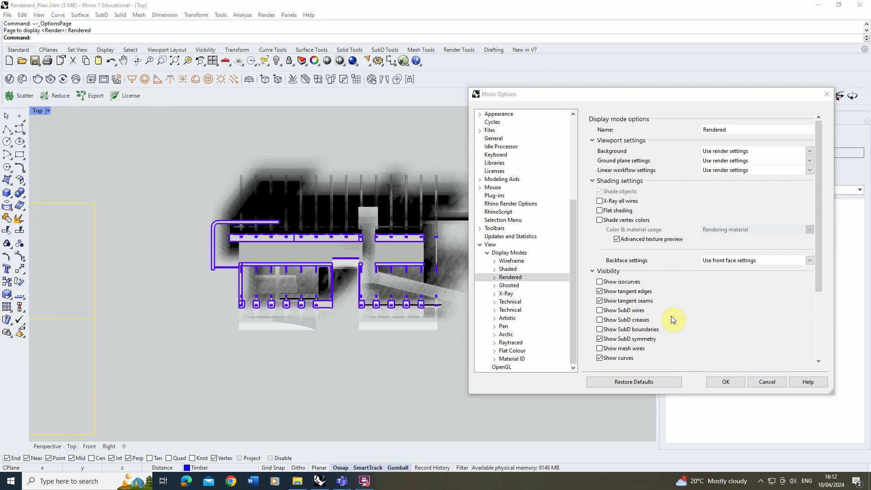
pyautogui.click(509, 253)
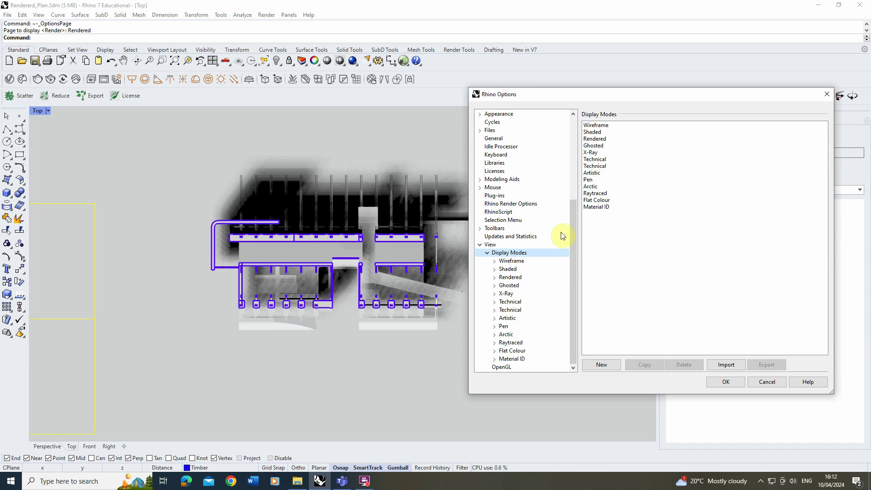
pyautogui.click(594, 139)
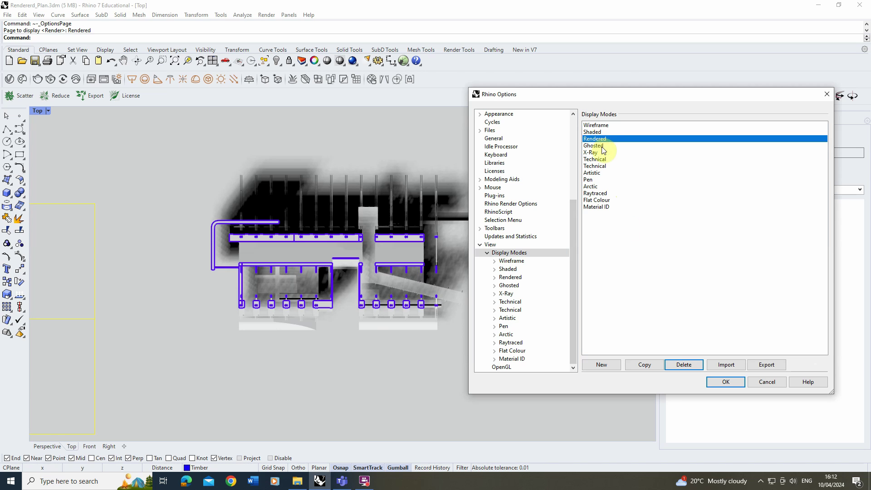
pyautogui.click(646, 366)
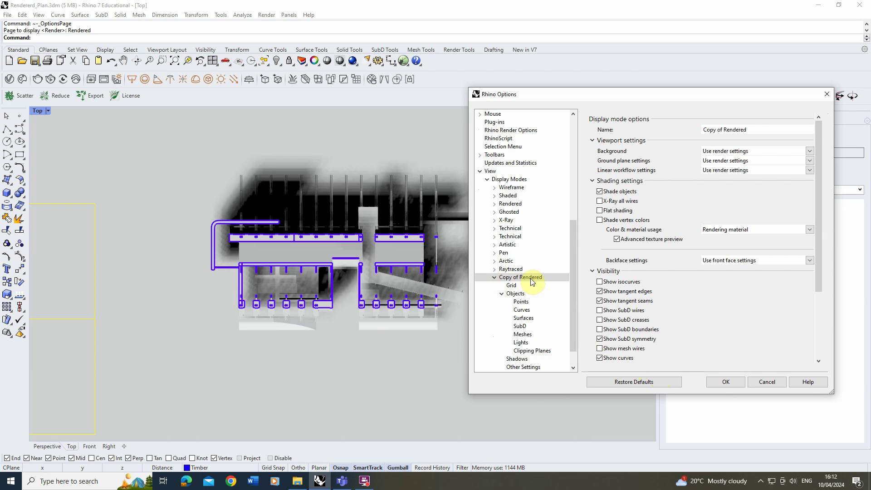
# Name the copied display mode Rendered Plan and apply it to the Top view.
pyautogui.click(755, 129)
pyautogui.click(723, 129)
pyautogui.moveTo(723, 129); pyautogui.dragTo(661, 129)
pyautogui.press('BackSpace')
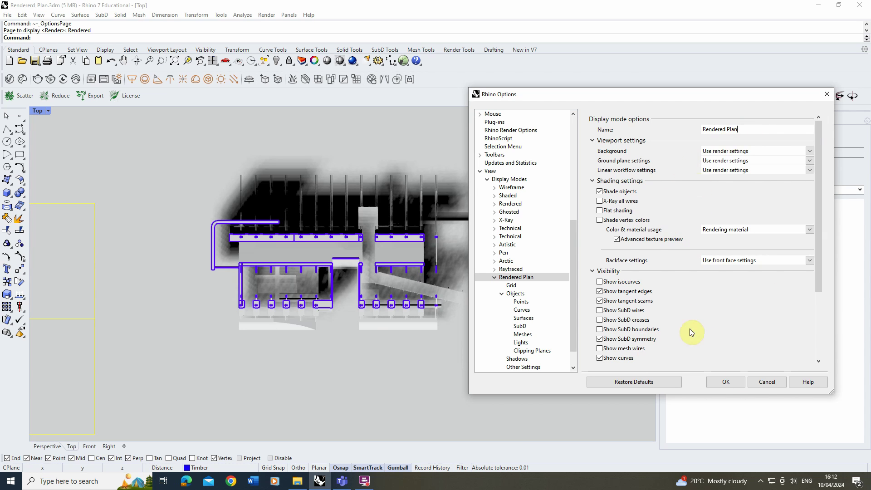
pyautogui.click(727, 382)
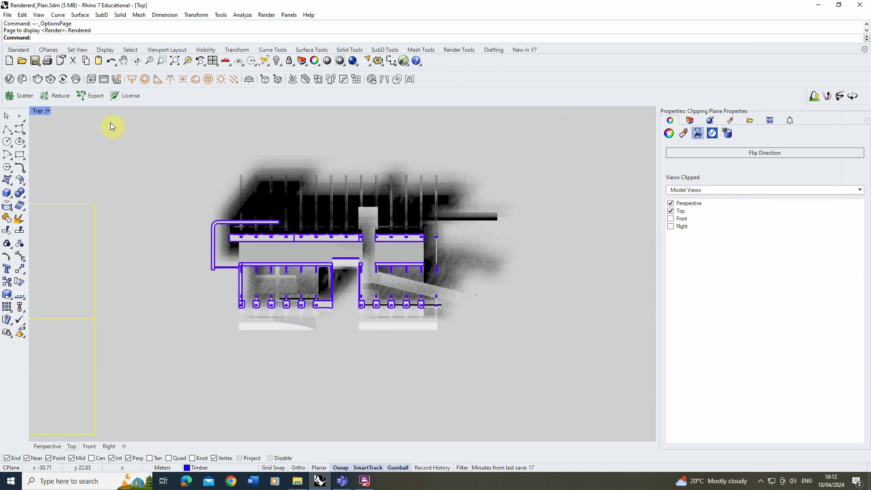
pyautogui.click(48, 112)
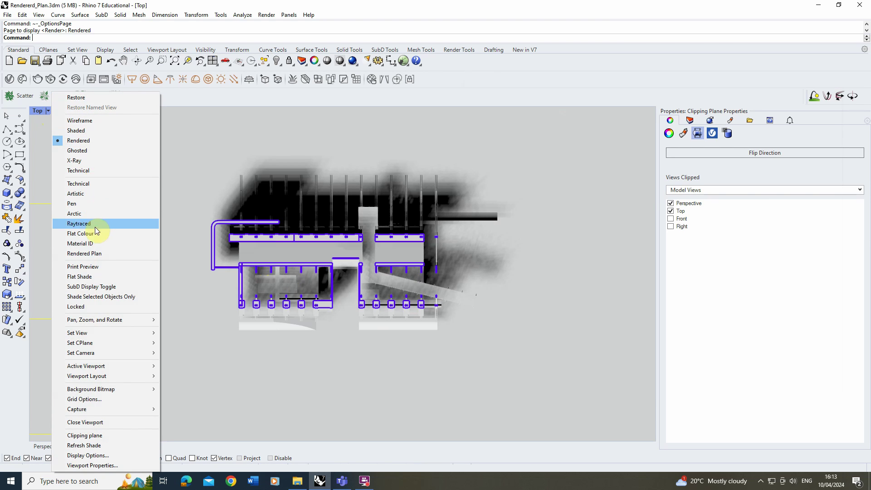
pyautogui.click(84, 257)
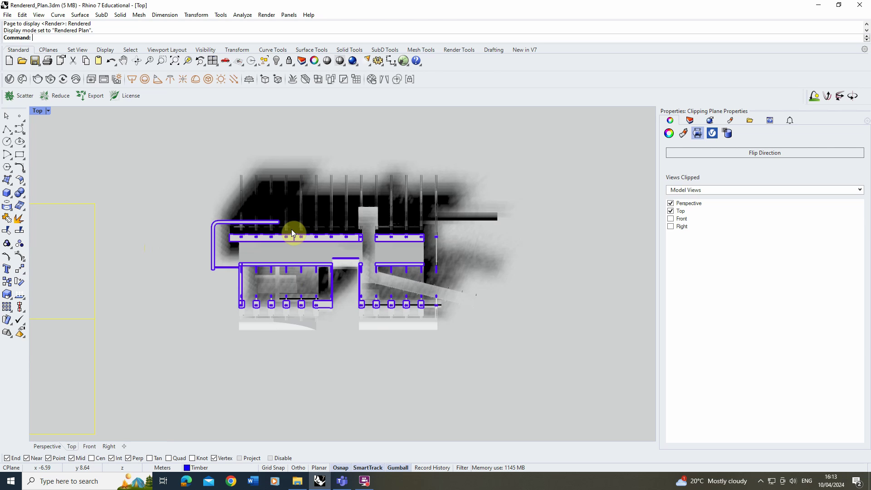
# In the Rendered Plan mode's clipping plane settings, set the fill color usage to Solid color.
pyautogui.click(48, 110)
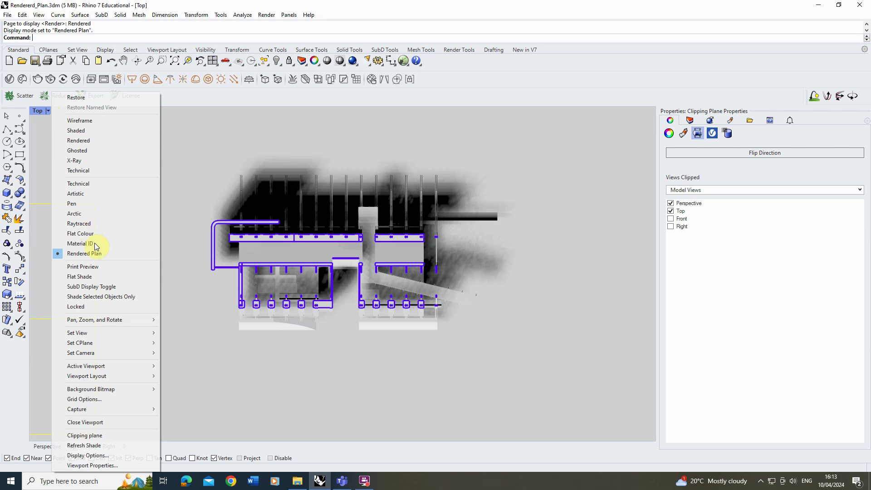
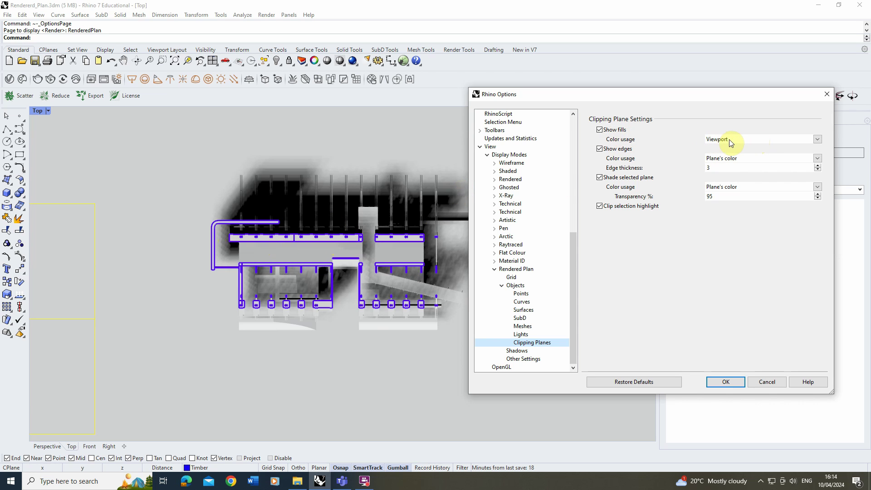
pyautogui.click(817, 139)
pyautogui.click(726, 168)
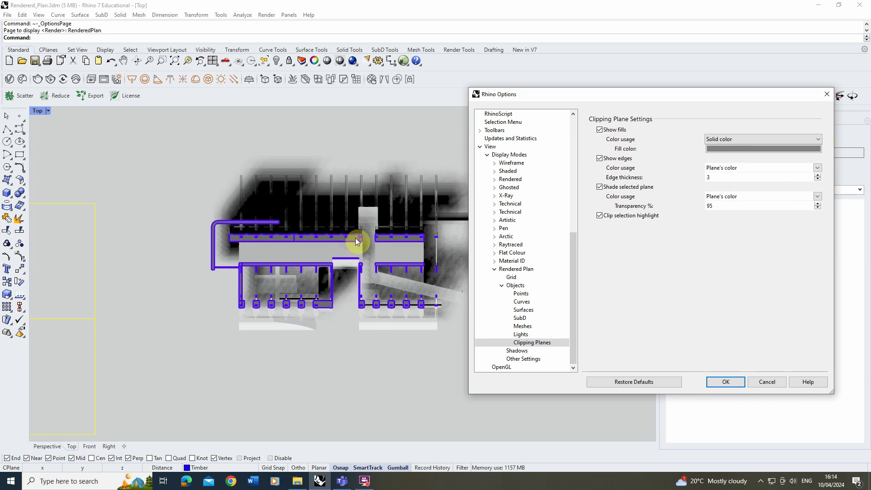
# Try pure red as the clipping plane fill color.
pyautogui.click(726, 149)
pyautogui.click(412, 216)
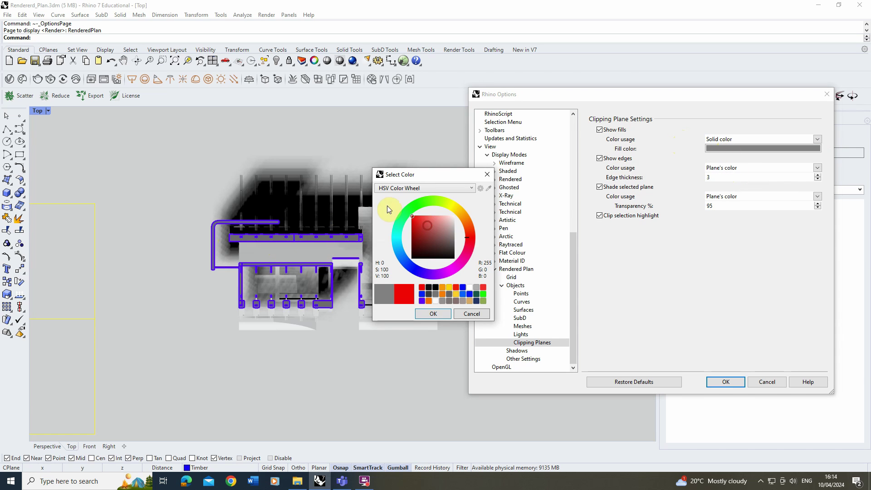
pyautogui.click(433, 314)
# Change the clipping plane fill color to a near-black, refining the shade until it is almost pure black.
pyautogui.click(739, 148)
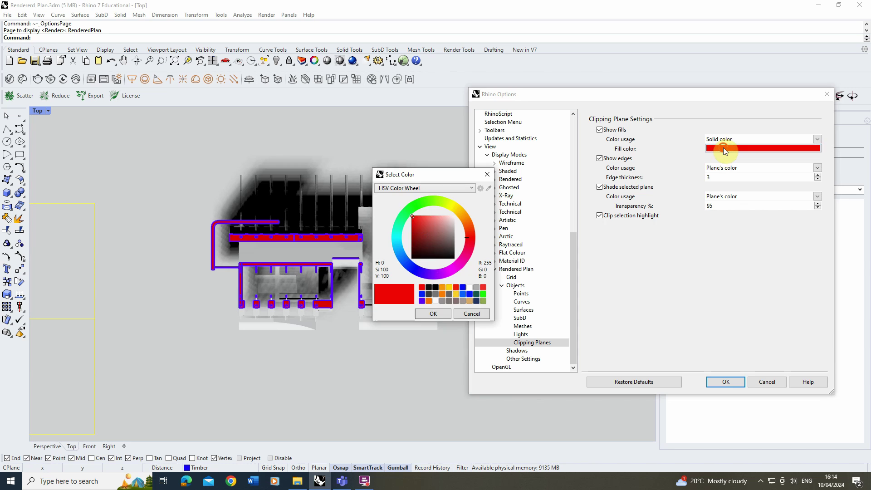
pyautogui.moveTo(455, 253); pyautogui.dragTo(458, 255)
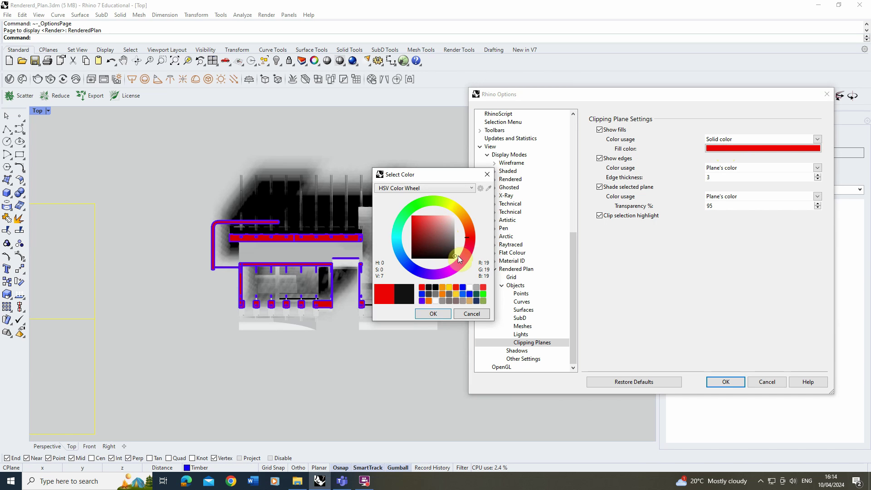
pyautogui.click(436, 309)
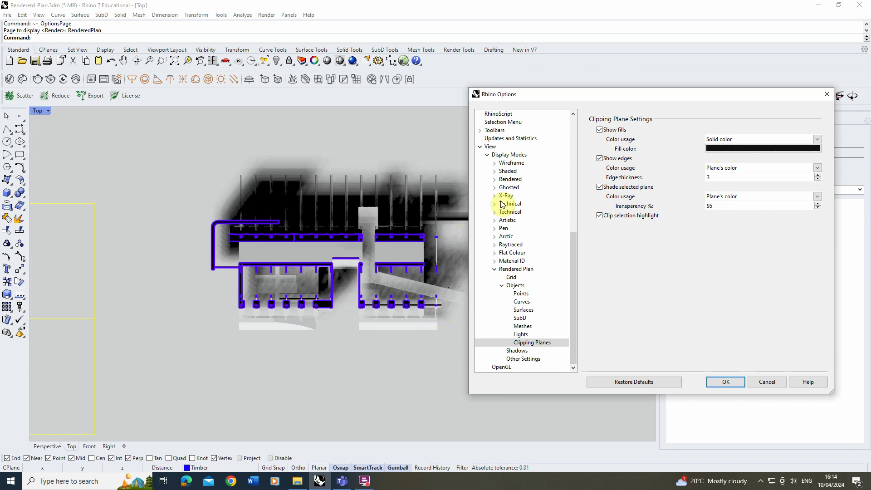
pyautogui.click(728, 148)
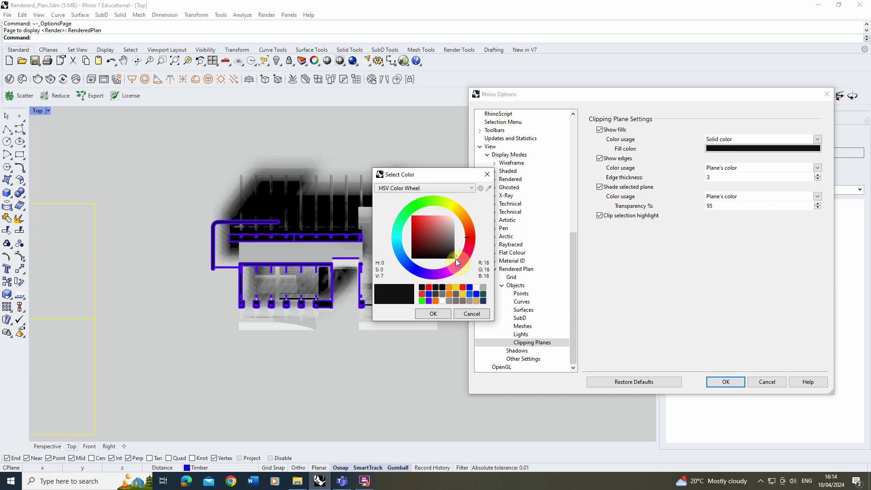
pyautogui.moveTo(456, 255); pyautogui.dragTo(459, 266)
pyautogui.click(434, 314)
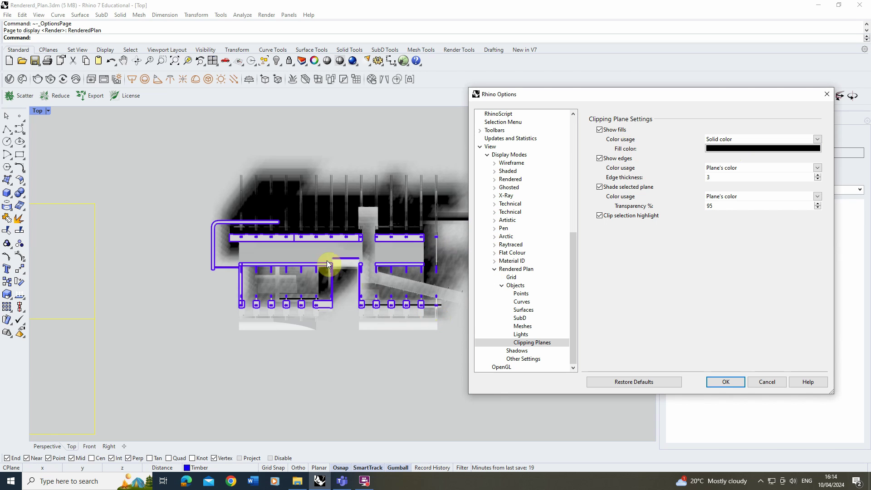
pyautogui.click(780, 150)
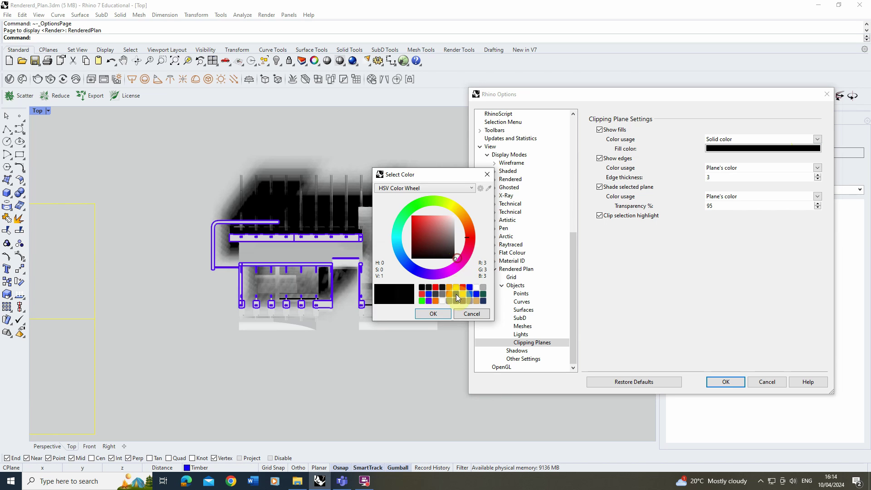
pyautogui.click(440, 313)
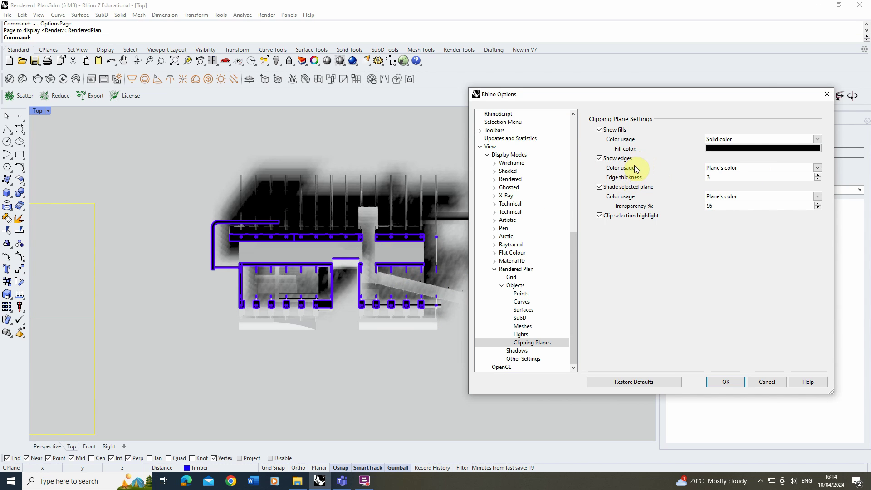
# Set the clipping plane edges to a solid black color with an edge thickness of 1.
pyautogui.click(817, 167)
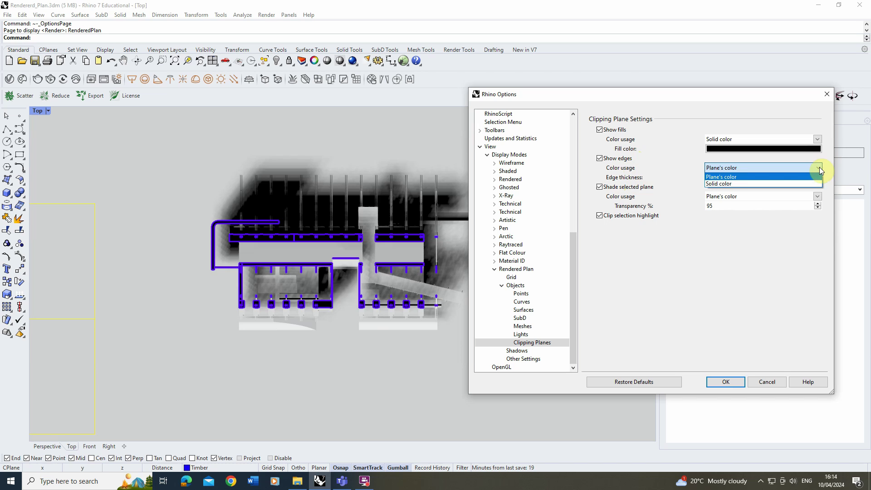
pyautogui.click(727, 184)
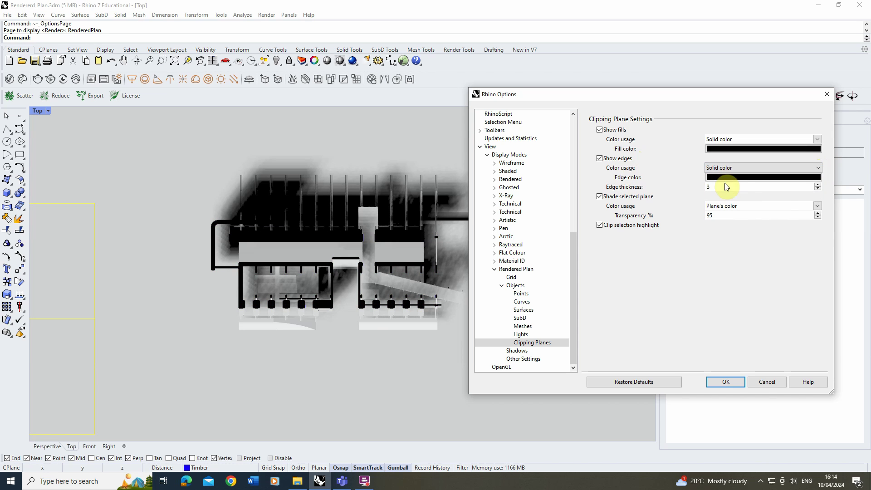
pyautogui.click(817, 189)
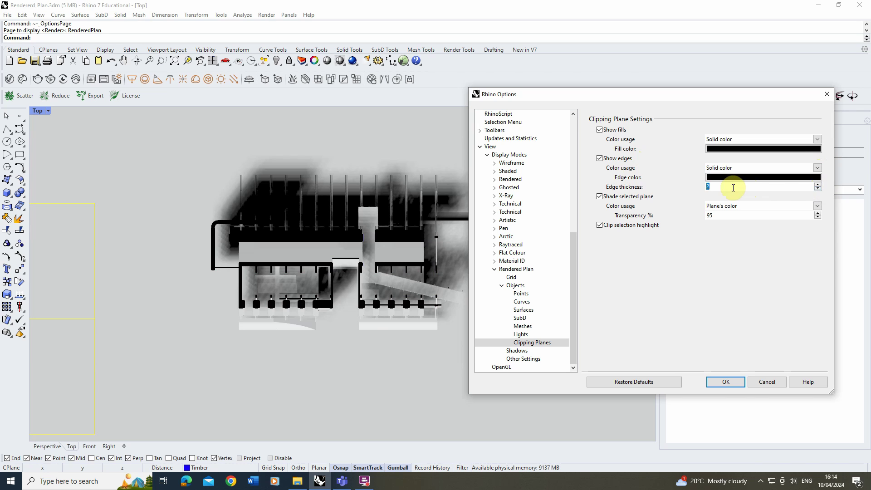
pyautogui.write('1')
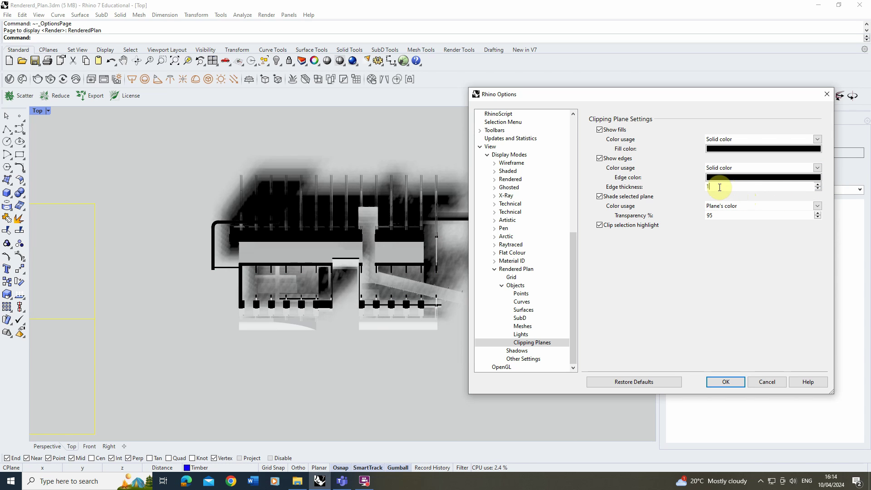
pyautogui.click(723, 190)
pyautogui.click(752, 205)
pyautogui.click(744, 196)
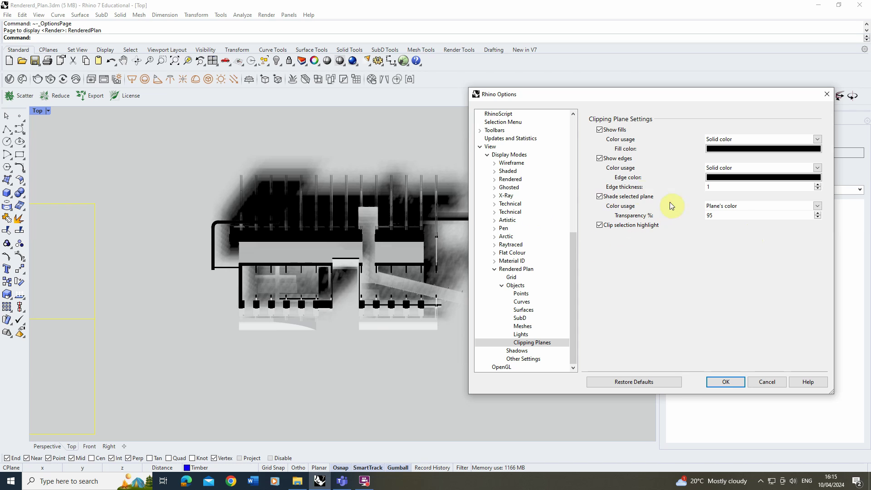
# In the Rendered Plan mode's shadow settings, make shadows ignore user defined clipping planes.
pyautogui.click(518, 351)
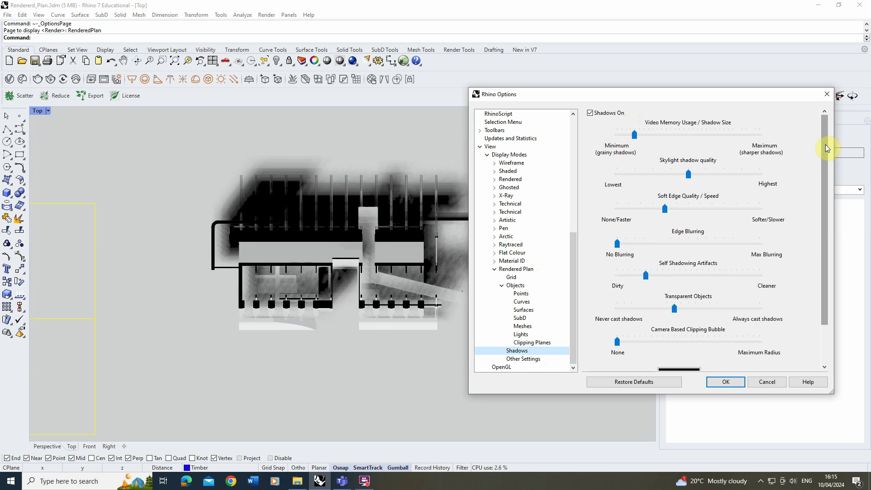
pyautogui.moveTo(825, 145); pyautogui.dragTo(828, 213)
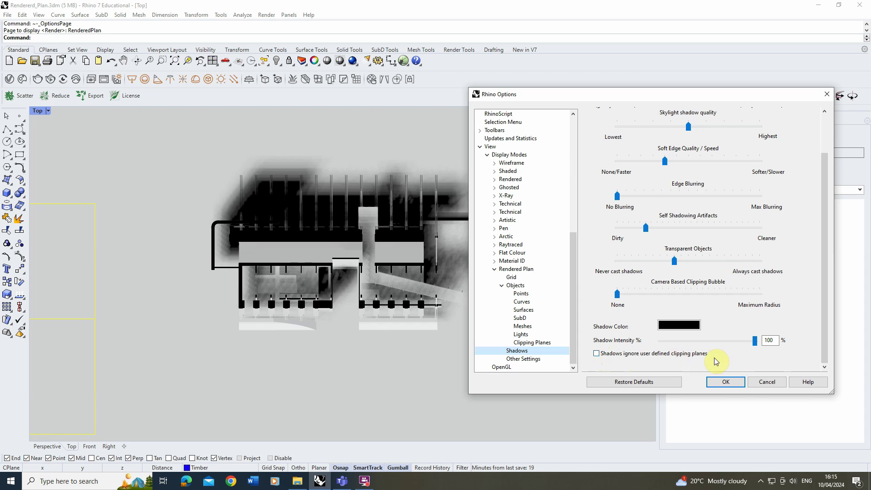
pyautogui.click(598, 353)
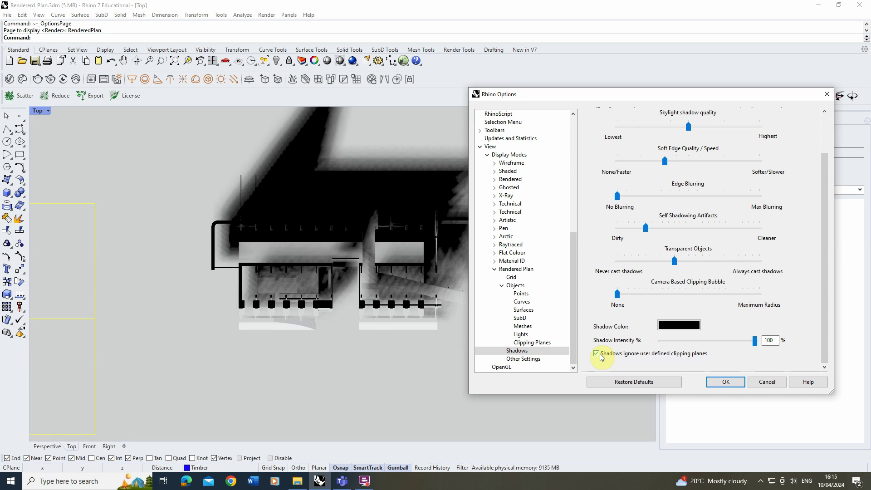
# Raise the Rendered Plan mode's video memory usage / shadow size to maximum for sharper shadows.
pyautogui.moveTo(823, 244); pyautogui.dragTo(818, 185)
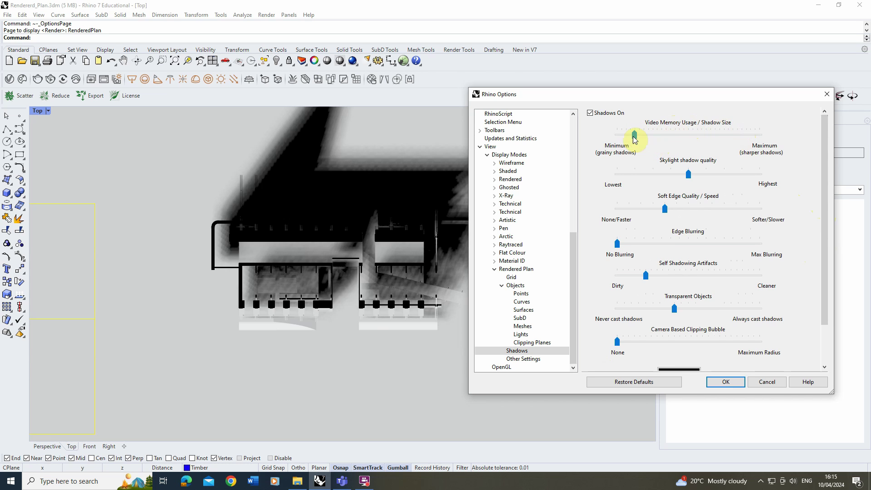
pyautogui.moveTo(639, 141); pyautogui.dragTo(777, 137)
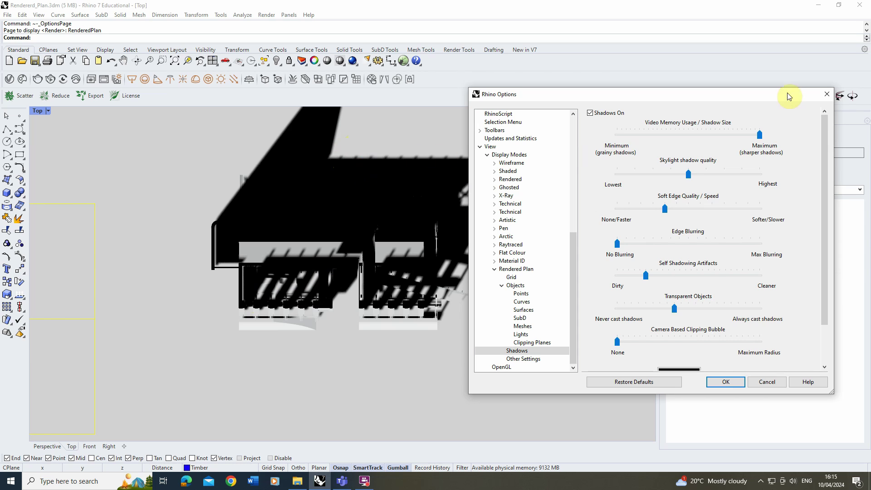
pyautogui.moveTo(759, 135); pyautogui.dragTo(835, 132)
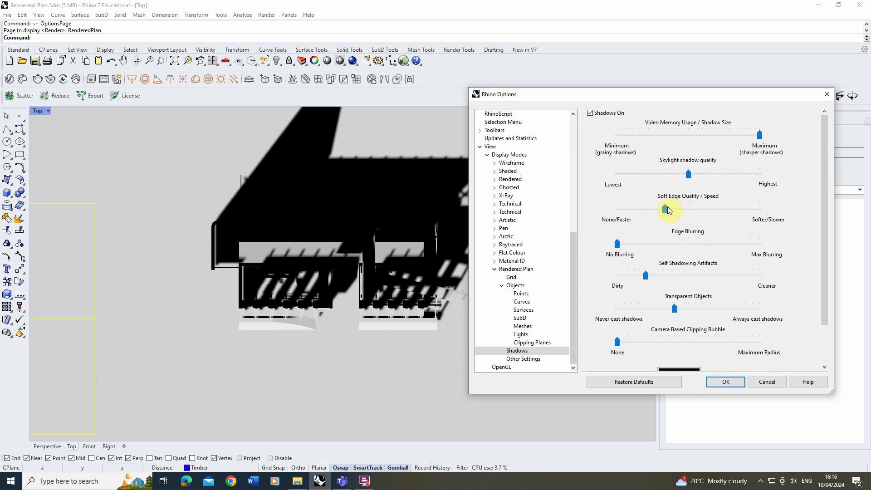
# Reduce the shadows' soft edge quality to None/Faster and apply the Rendered Plan display options.
pyautogui.moveTo(665, 207); pyautogui.dragTo(610, 209)
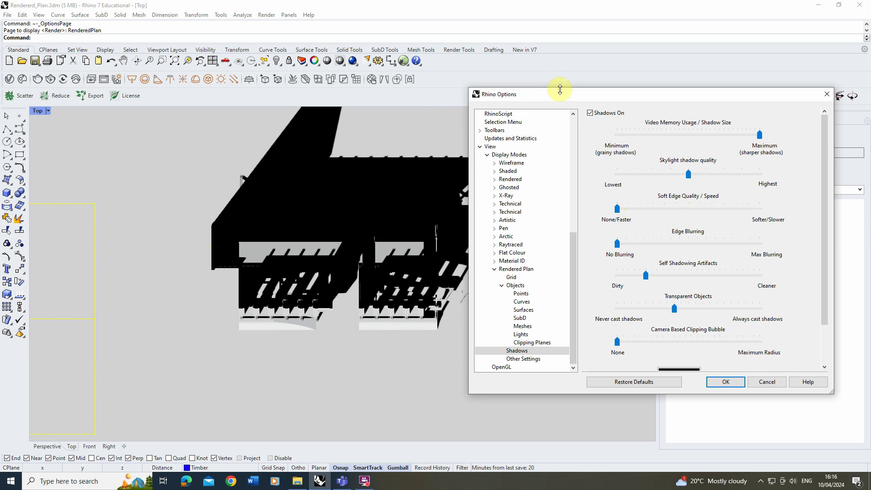
pyautogui.moveTo(557, 94); pyautogui.dragTo(646, 106)
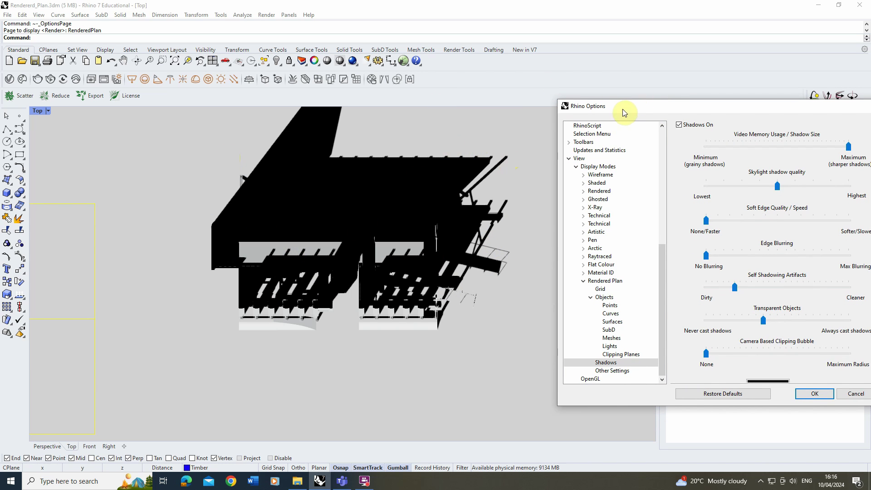
pyautogui.moveTo(622, 106); pyautogui.dragTo(497, 100)
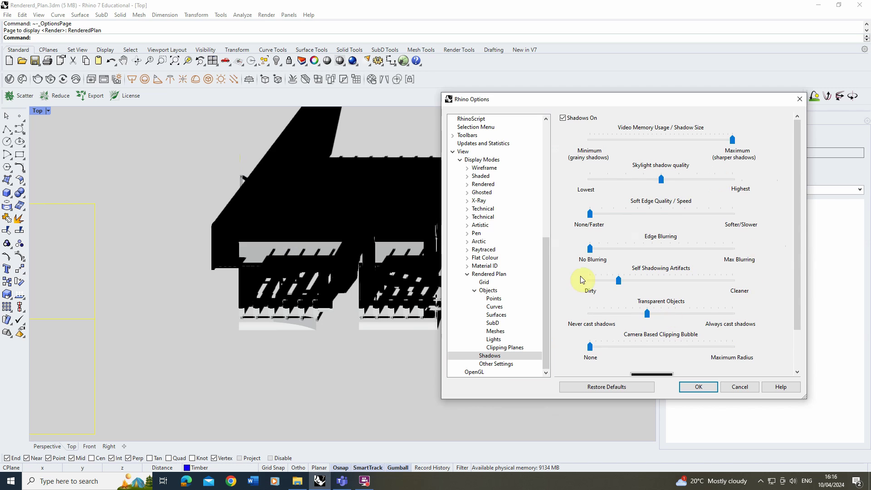
pyautogui.click(699, 387)
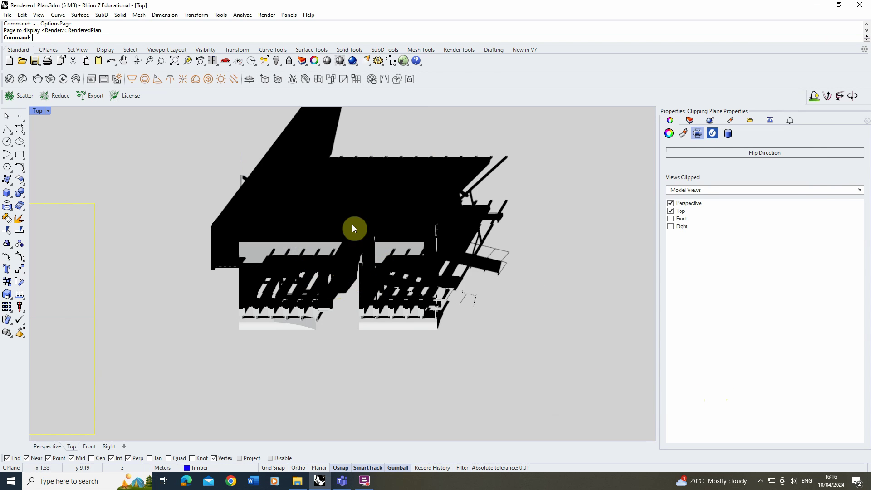
# Compare the Top view in the Rendered display mode with the Rendered Plan mode, ending in Rendered Plan.
pyautogui.click(48, 111)
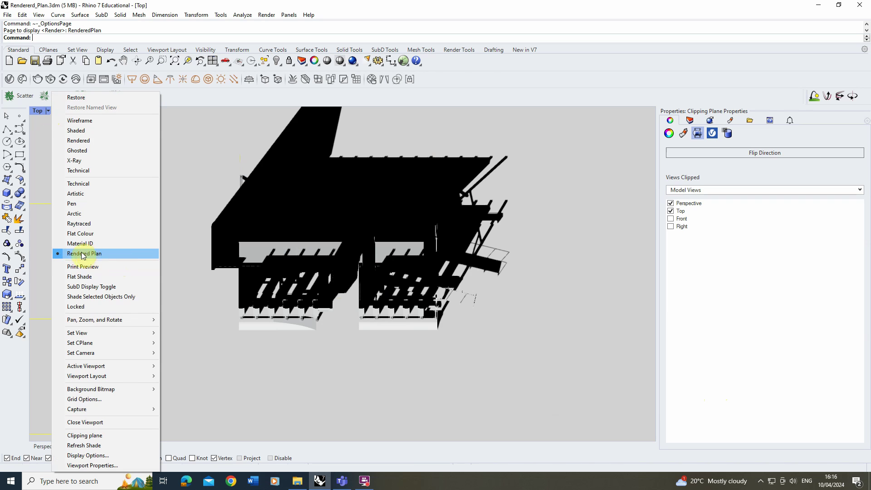
pyautogui.click(88, 141)
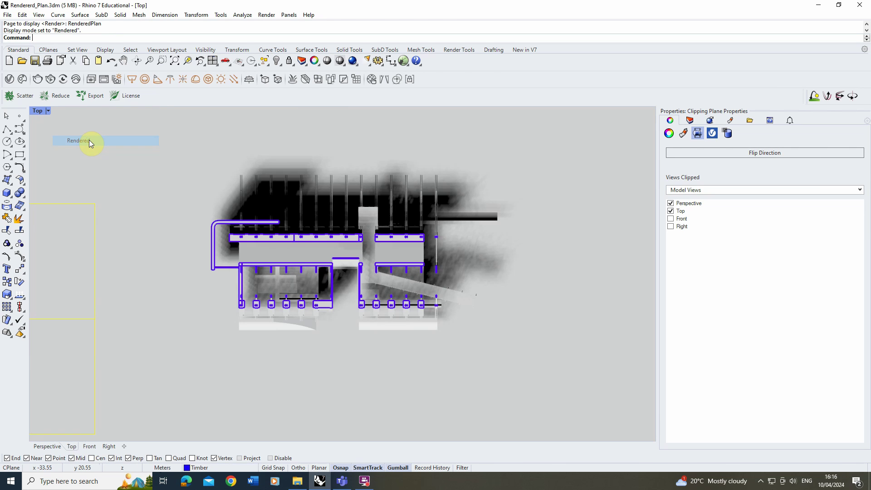
pyautogui.click(48, 111)
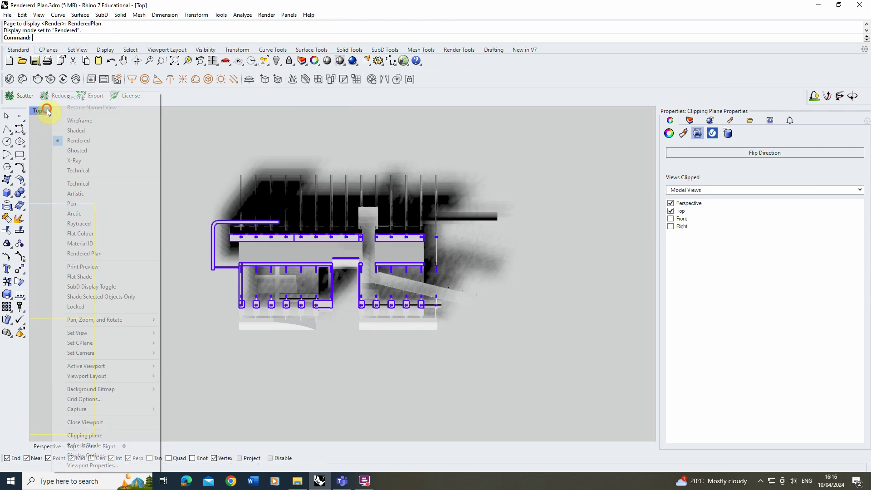
pyautogui.click(83, 255)
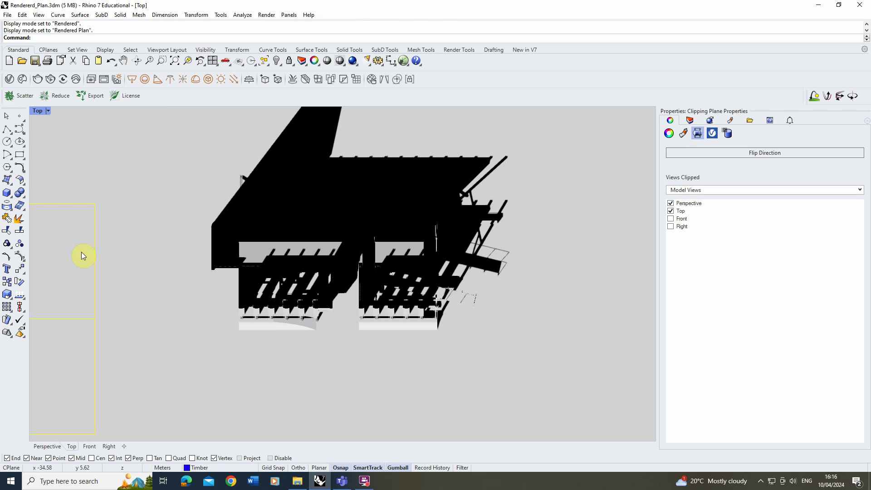
# Open the Sun settings, set the sun's azimuth to 215.0° and fine-tune its altitude.
pyautogui.click(123, 60)
pyautogui.moveTo(334, 175); pyautogui.dragTo(317, 235)
pyautogui.press('Escape')
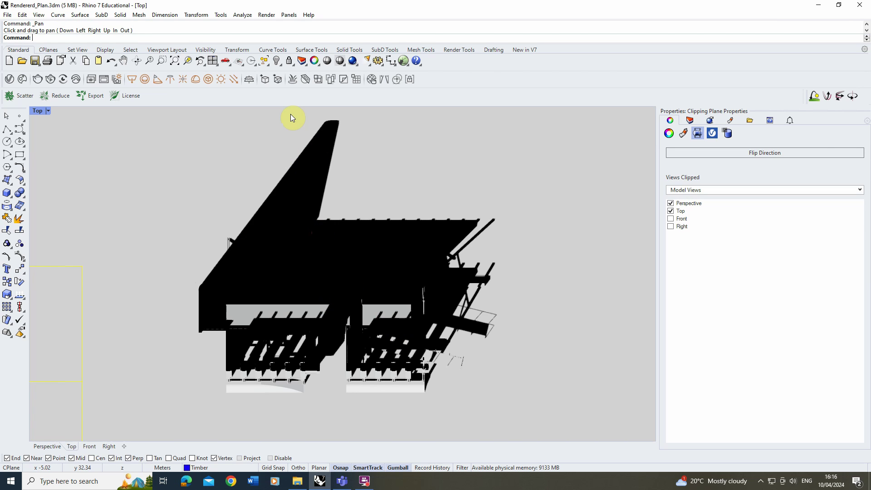
pyautogui.write('S')
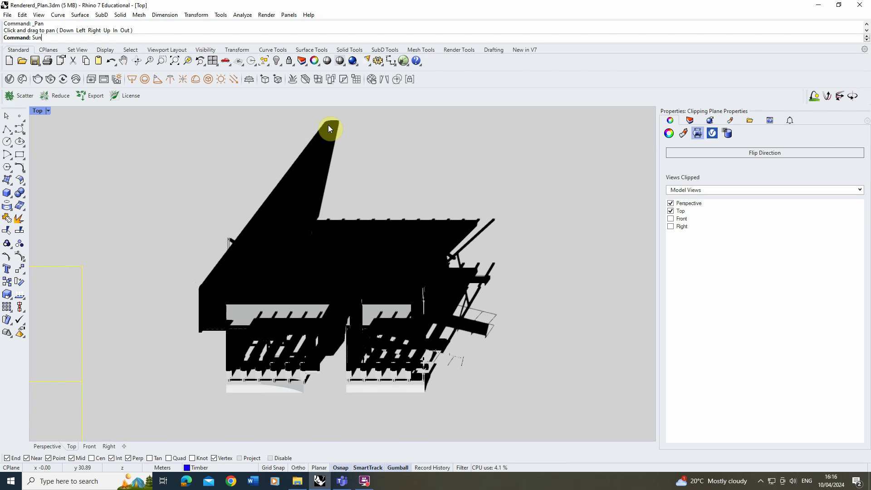
pyautogui.write('un')
pyautogui.press('Return')
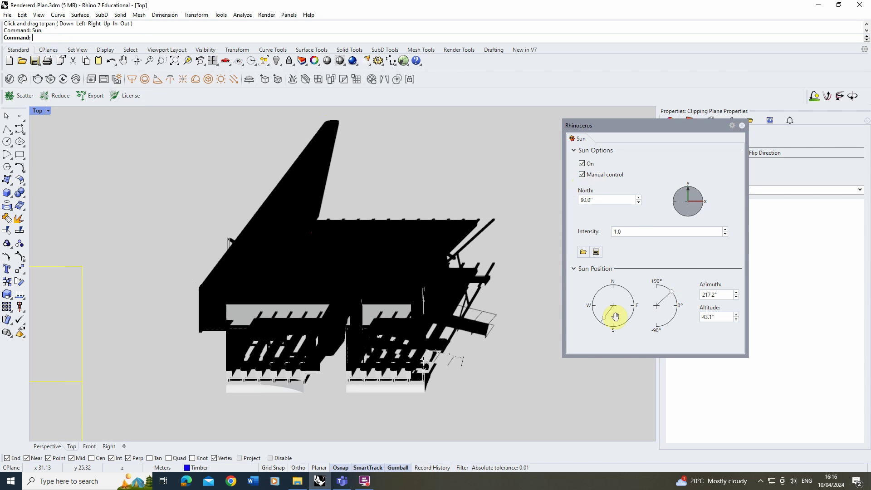
pyautogui.moveTo(602, 320); pyautogui.dragTo(603, 317)
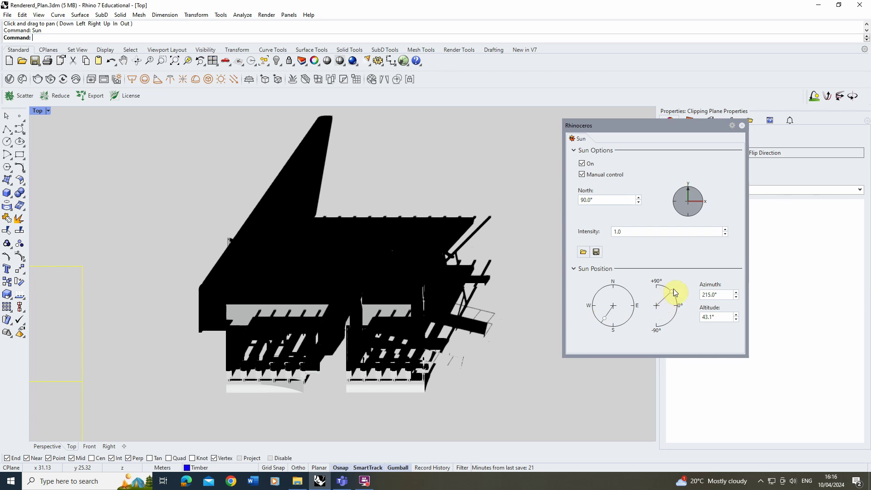
pyautogui.moveTo(666, 292); pyautogui.dragTo(671, 292)
pyautogui.click(741, 125)
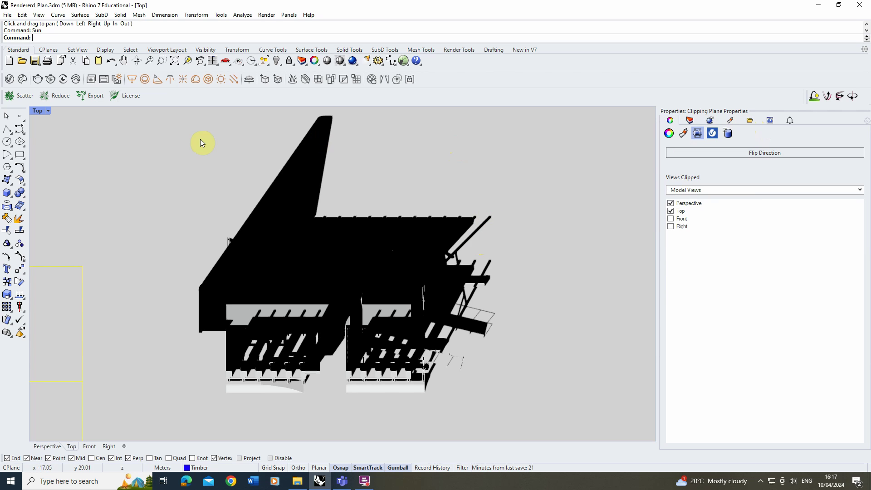
pyautogui.click(48, 112)
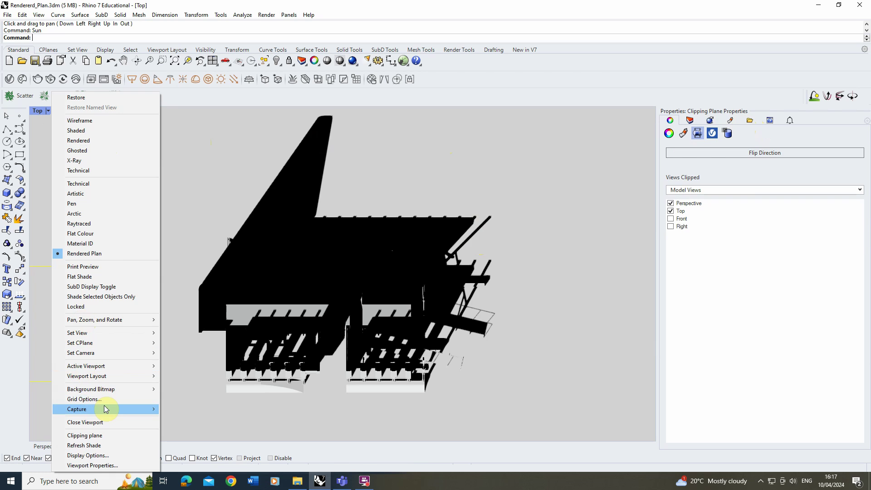
pyautogui.moveTo(111, 408)
pyautogui.click(188, 419)
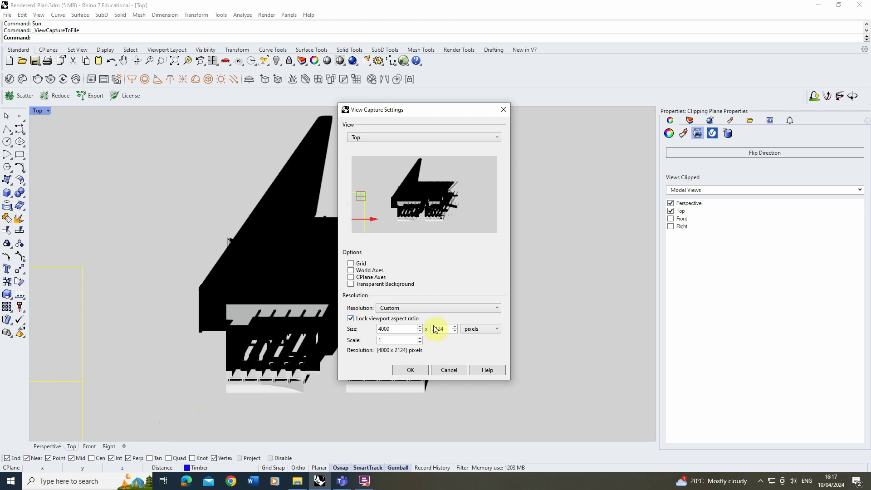
pyautogui.click(449, 370)
# Deselect all objects, including the clipping plane, with the SelNone command.
pyautogui.click(148, 259)
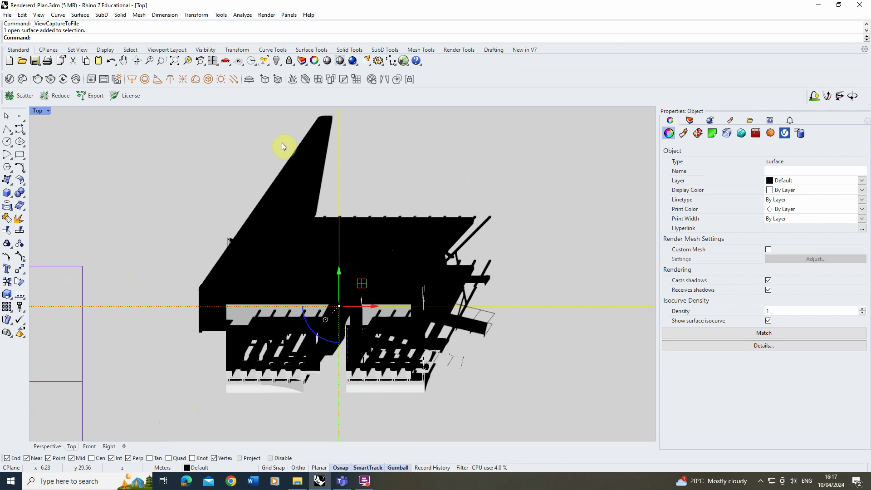
pyautogui.write('SelNone')
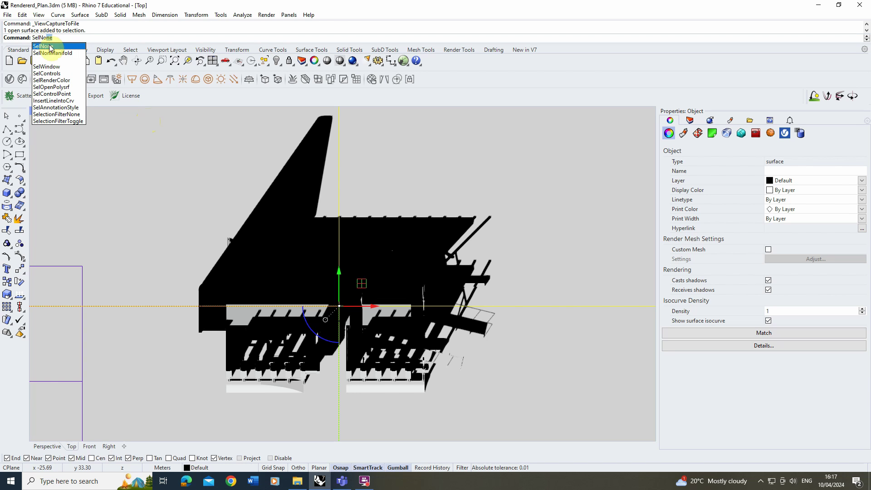
pyautogui.click(43, 46)
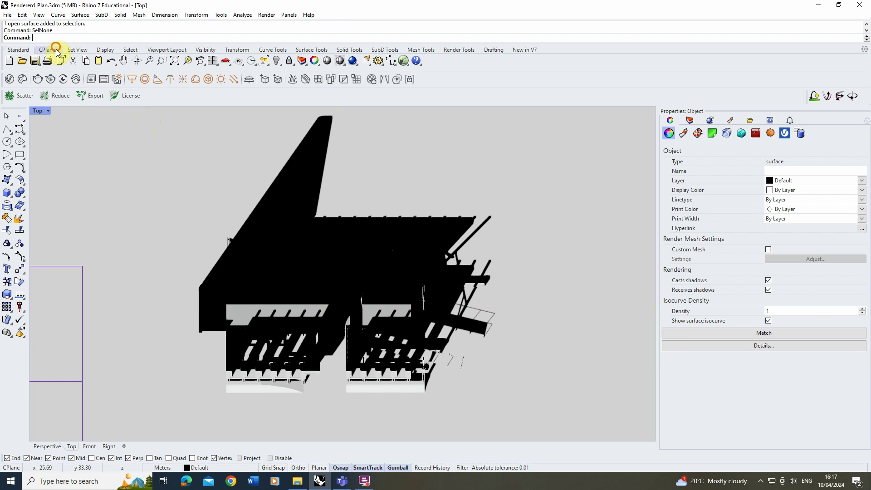
# Set up a capture of the Top view to file at 5000 x 2655 pixels, keeping the viewport aspect ratio locked.
pyautogui.click(48, 112)
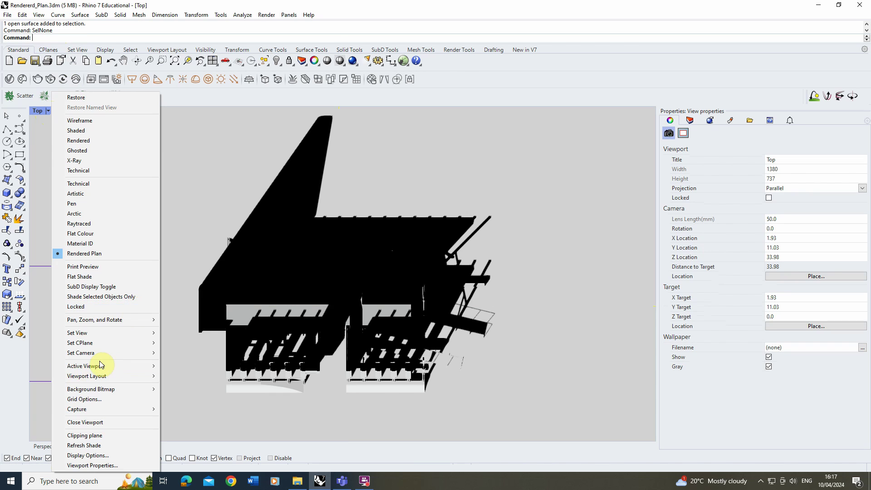
pyautogui.moveTo(91, 413)
pyautogui.click(180, 420)
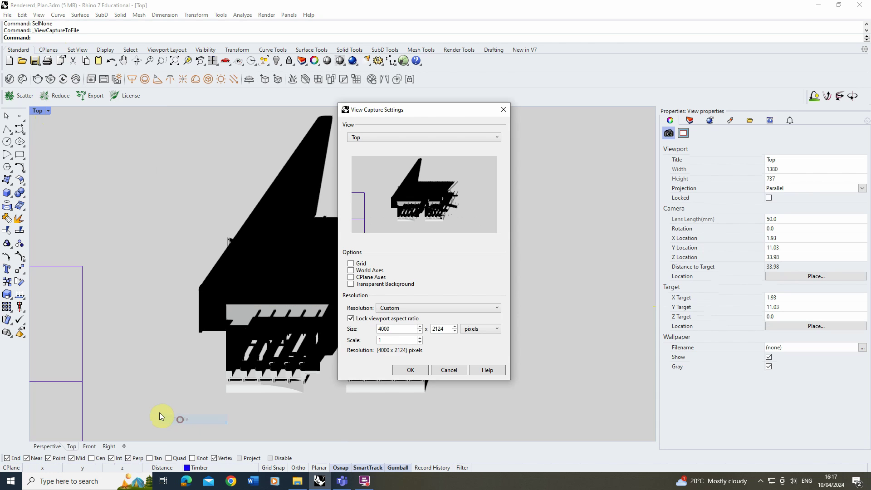
pyautogui.click(381, 328)
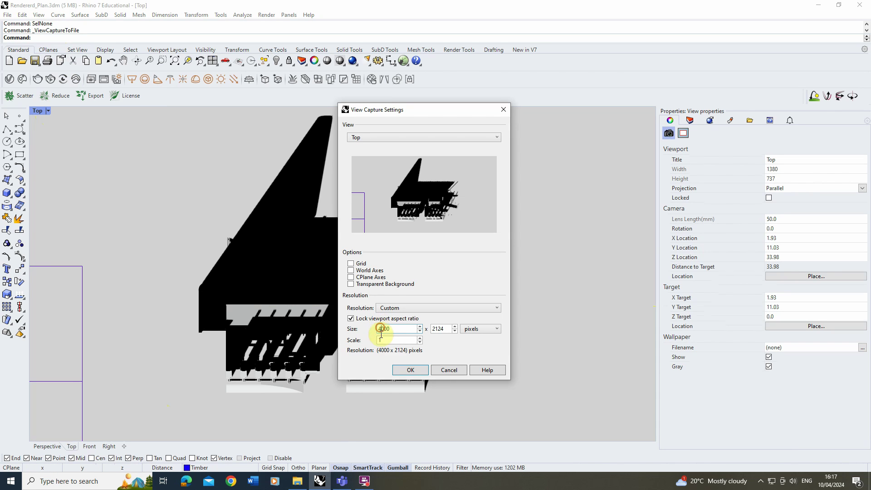
pyautogui.moveTo(381, 329); pyautogui.dragTo(368, 334)
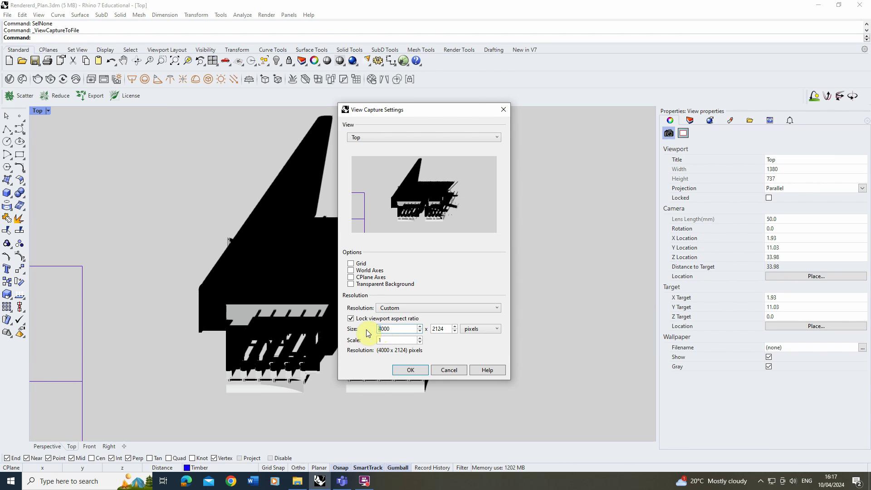
pyautogui.doubleClick(442, 328)
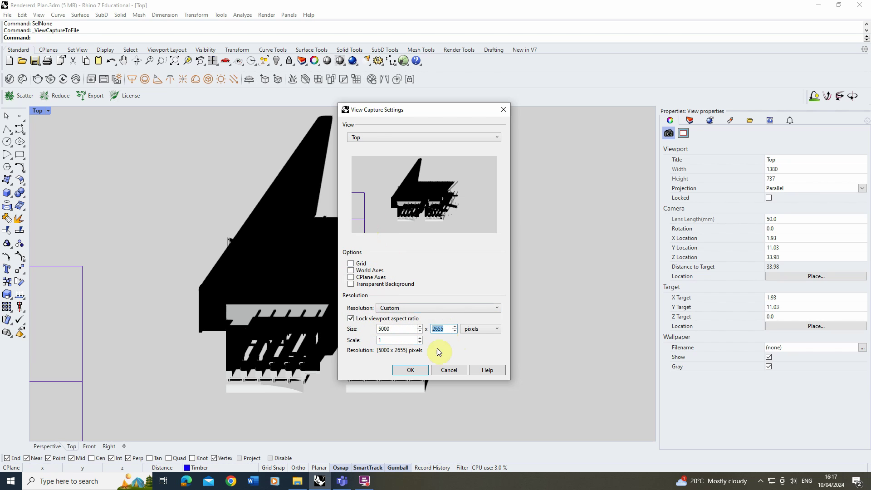
# Save the view capture as a JPEG in the 02_RenderedPlan folder inside 079_ViewportDisplays.
pyautogui.click(410, 370)
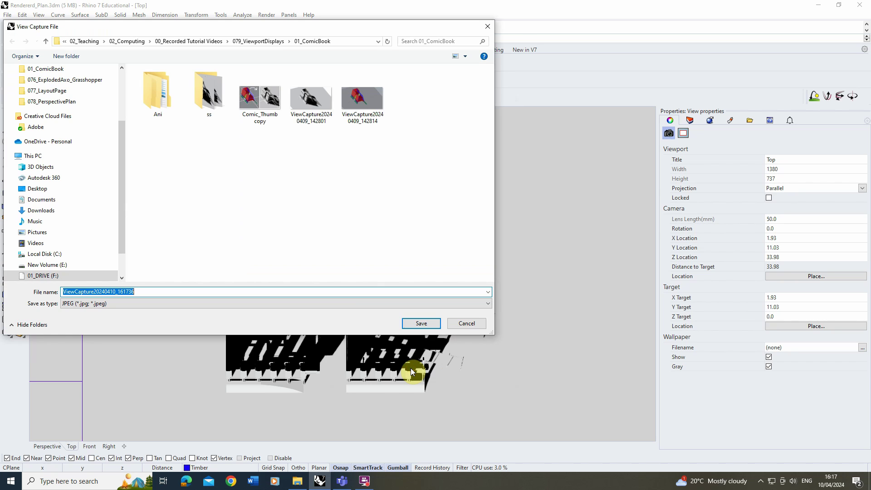
pyautogui.click(257, 41)
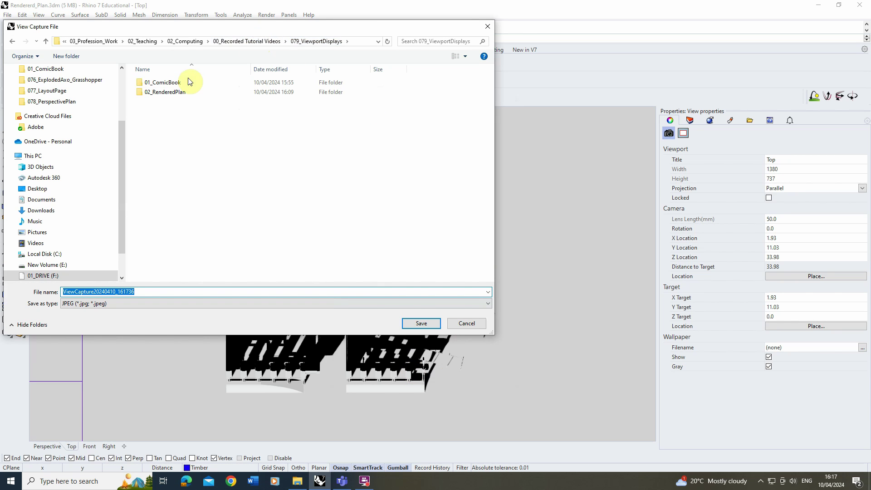
pyautogui.doubleClick(184, 91)
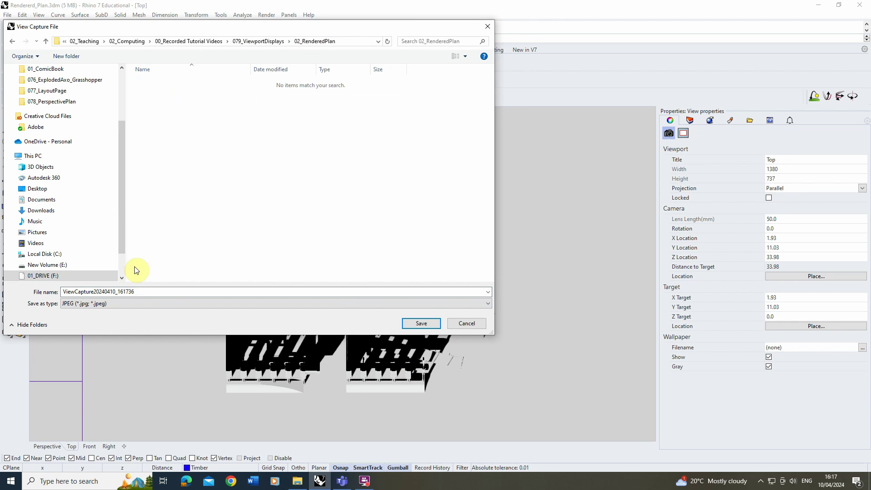
pyautogui.click(421, 323)
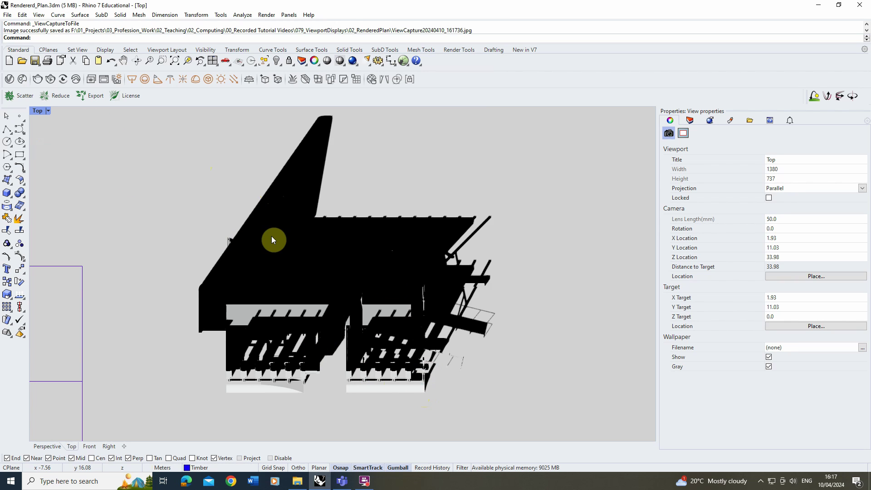
# Select all objects and generate a Make2D drawing of the Top view, maintaining source layers and including clipping plane intersections.
pyautogui.write('SelAll')
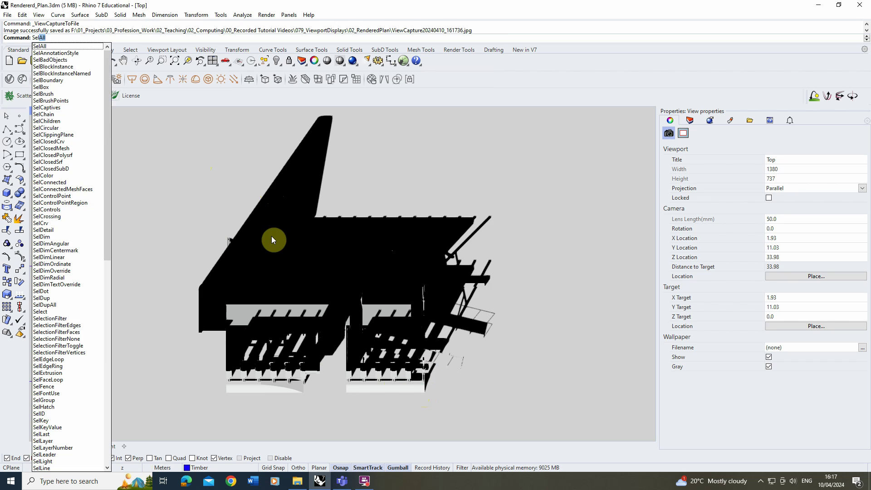
pyautogui.click(52, 47)
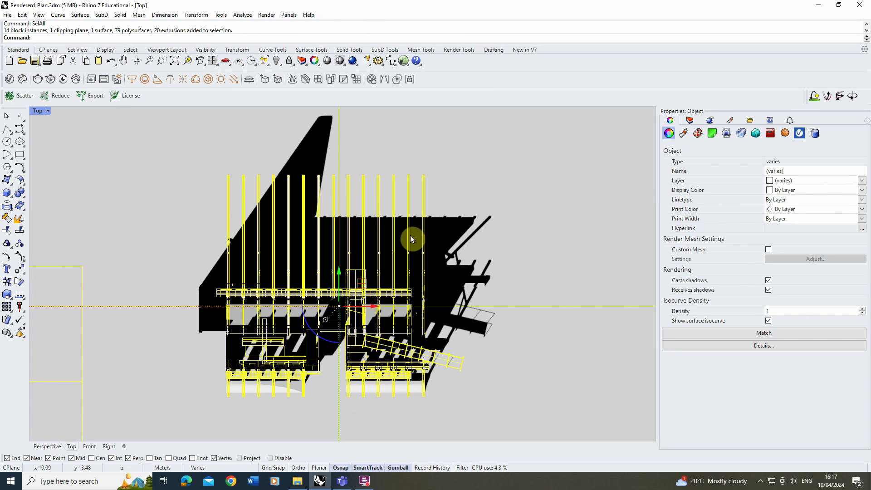
pyautogui.write('Make2D')
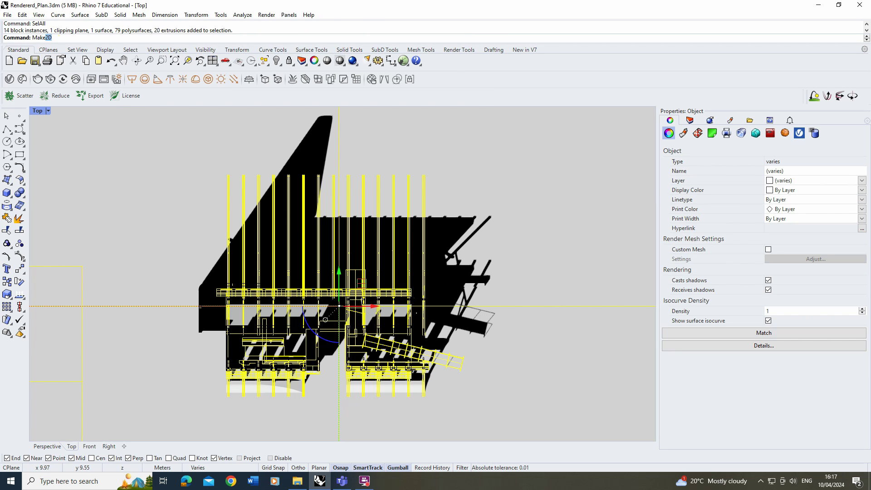
pyautogui.click(48, 50)
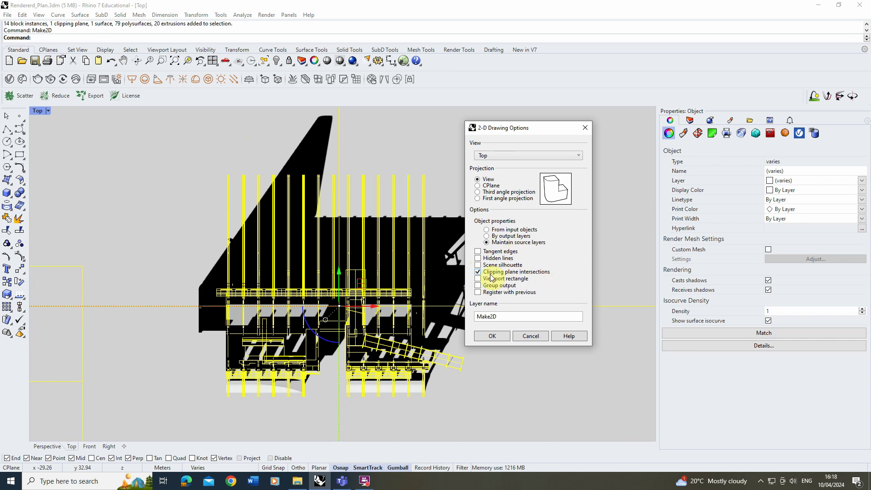
pyautogui.click(493, 335)
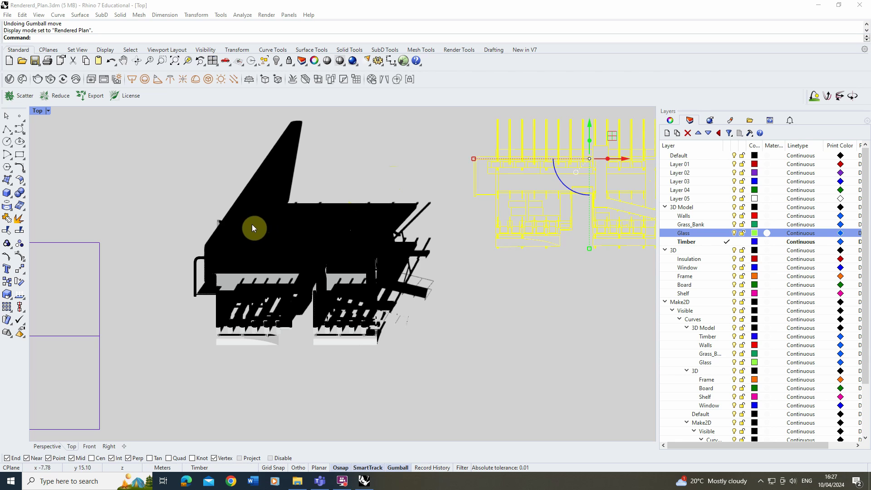
# Move the Make2D linework away from the 3D model, beyond the grey ground area and above the older drawing.
pyautogui.scroll(-6, 252, 226)
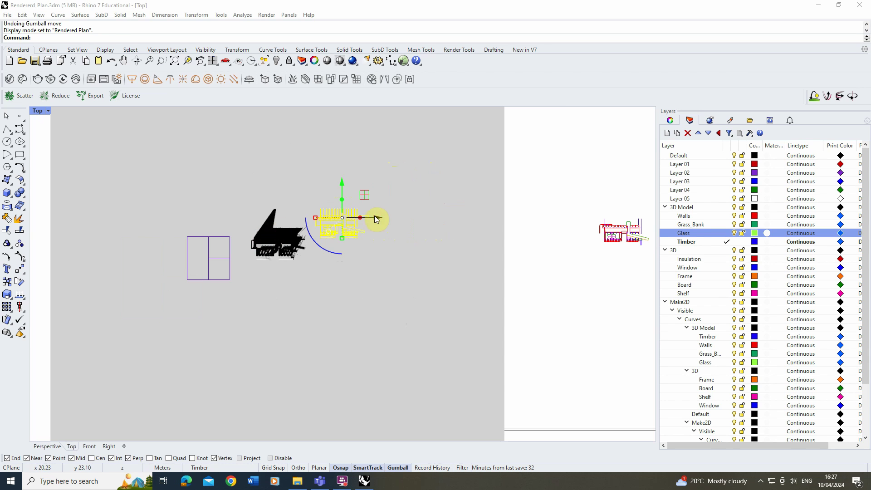
pyautogui.moveTo(377, 219); pyautogui.dragTo(571, 218)
pyautogui.scroll(-3, 499, 204)
pyautogui.moveTo(484, 177); pyautogui.dragTo(483, 160)
# Set the Top viewport to the Shaded display mode and deselect the Make2D linework to inspect it.
pyautogui.click(48, 110)
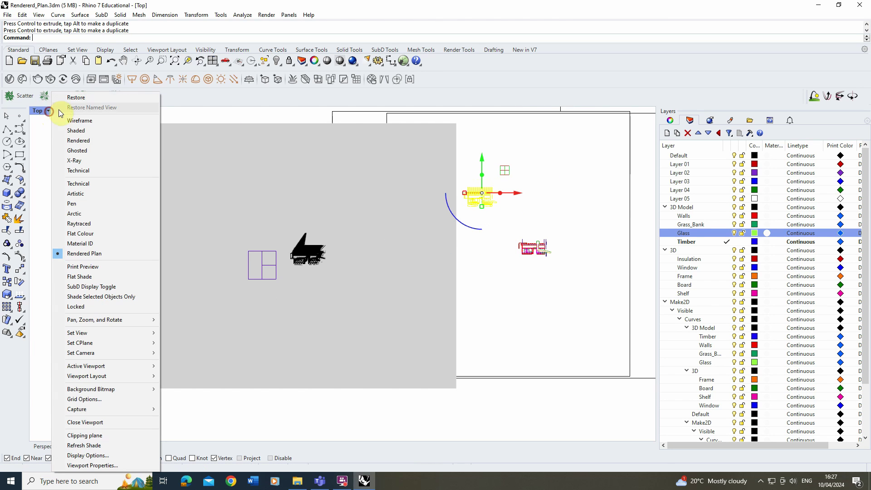
pyautogui.click(86, 131)
pyautogui.scroll(5, 485, 189)
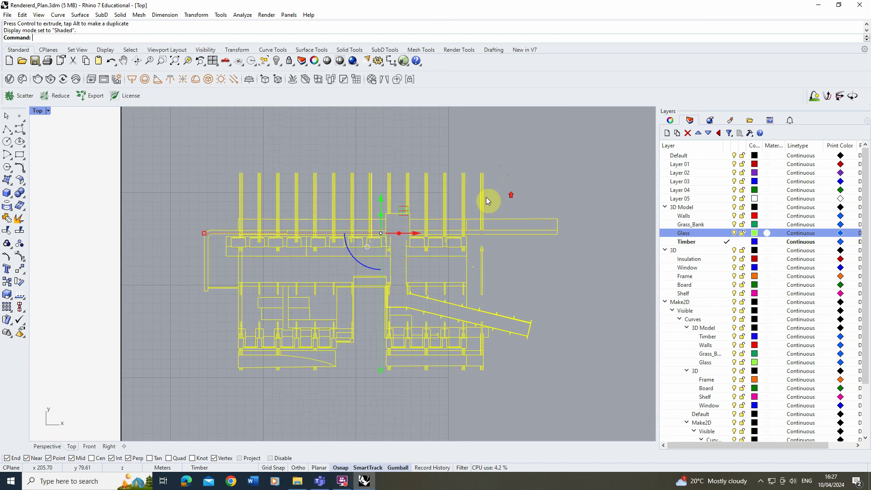
pyautogui.press('Escape')
pyautogui.scroll(-3, 385, 195)
pyautogui.scroll(1, 313, 182)
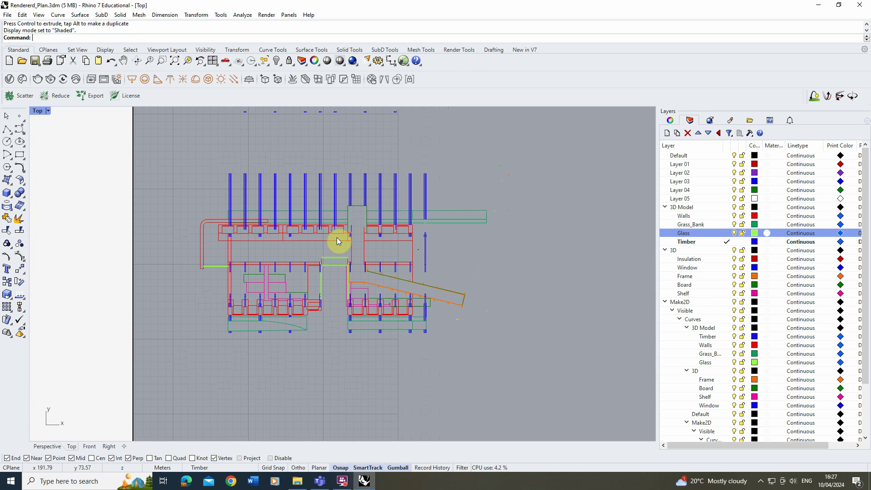
pyautogui.scroll(-1, 281, 299)
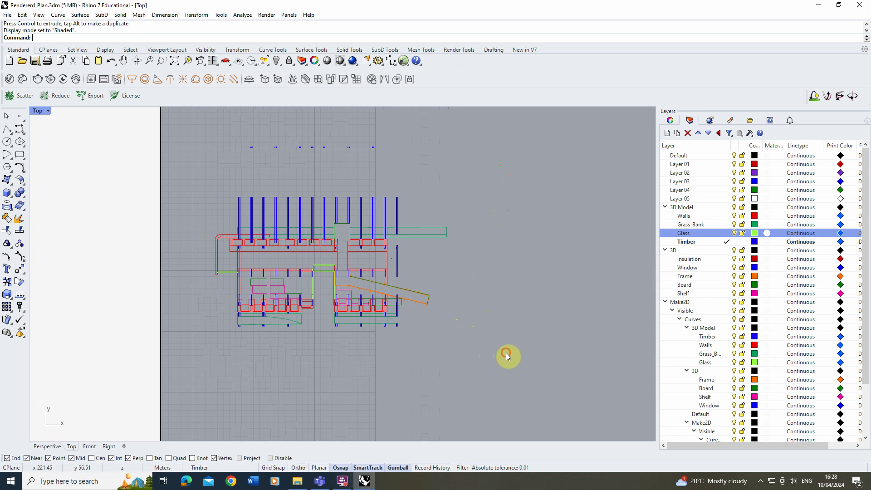
# Select the Make2D plan curves and export them as an Adobe Illustrator file over the existing Plan file in 02_RenderedPlan.
pyautogui.moveTo(505, 353); pyautogui.dragTo(195, 180)
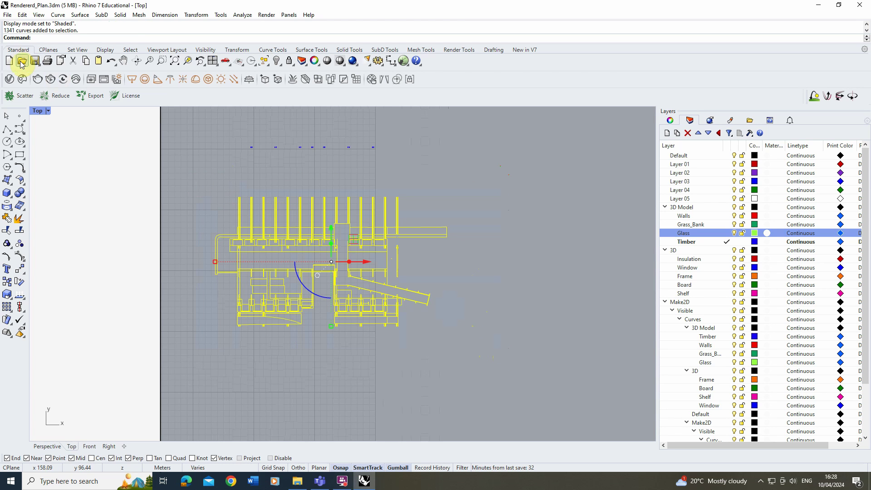
pyautogui.click(8, 15)
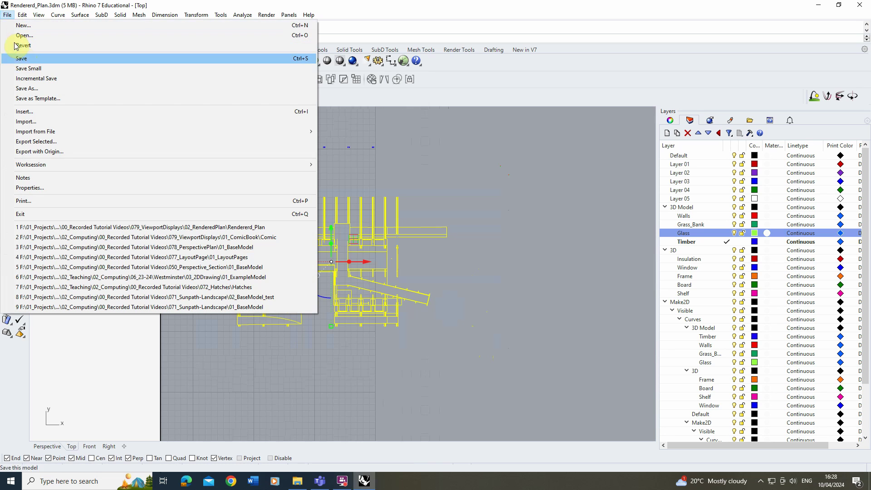
pyautogui.click(29, 141)
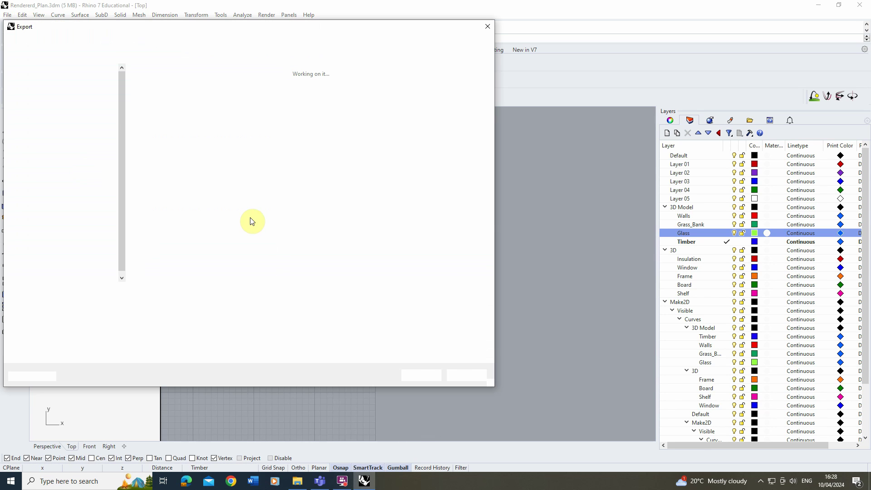
pyautogui.click(157, 91)
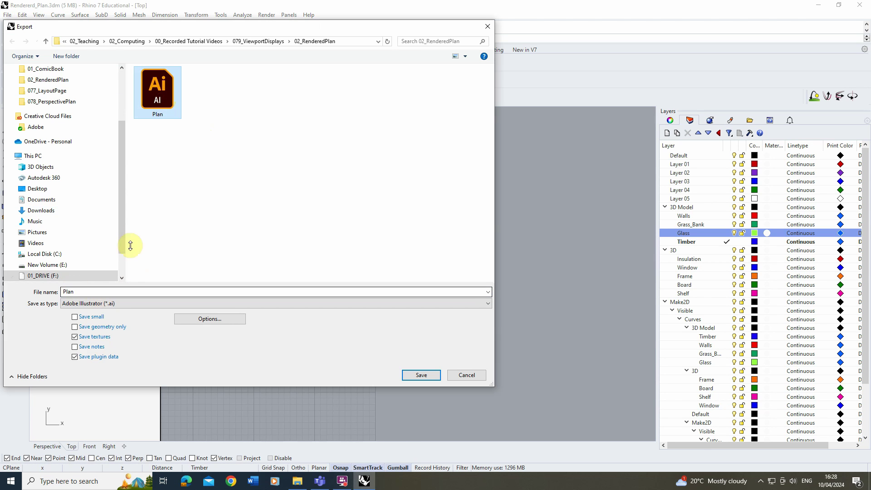
pyautogui.click(421, 375)
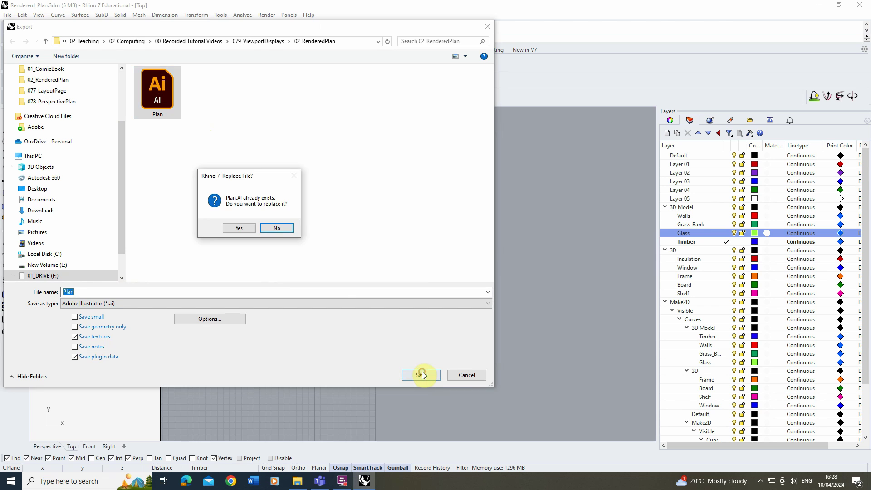
pyautogui.click(243, 229)
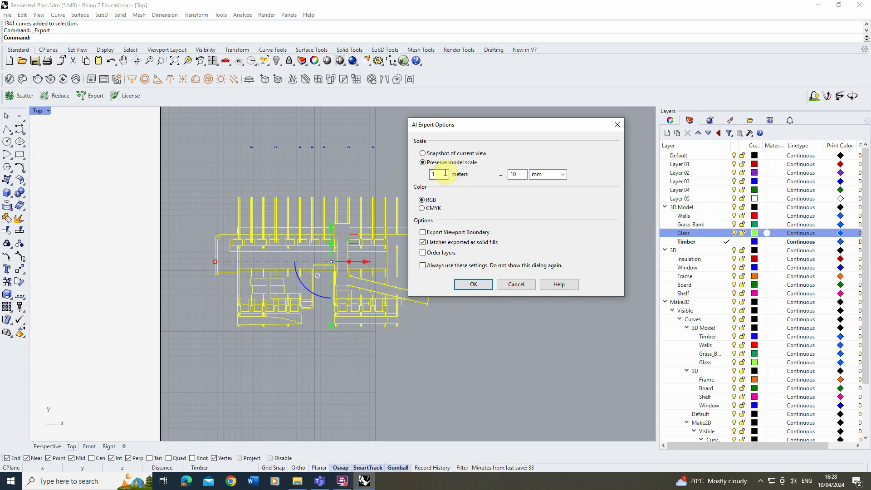
# Complete the Illustrator export in RGB with the model scale preserved at 1 meter = 10 mm.
pyautogui.click(521, 175)
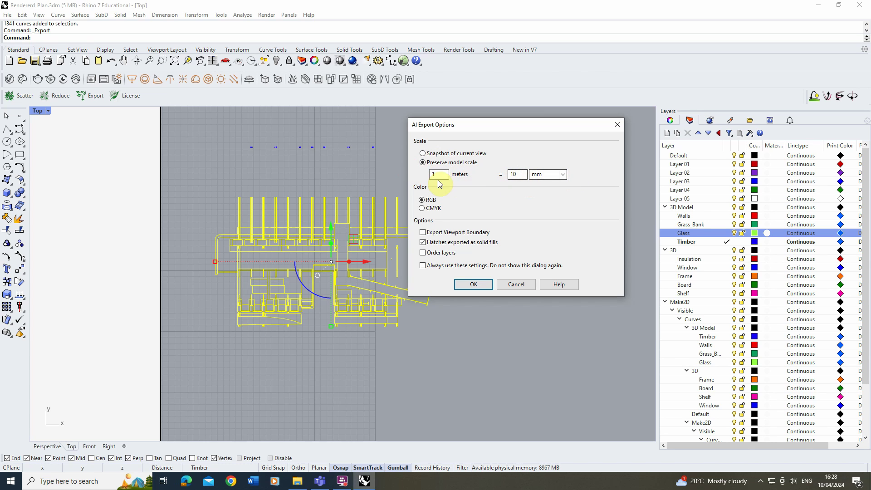
pyautogui.click(512, 174)
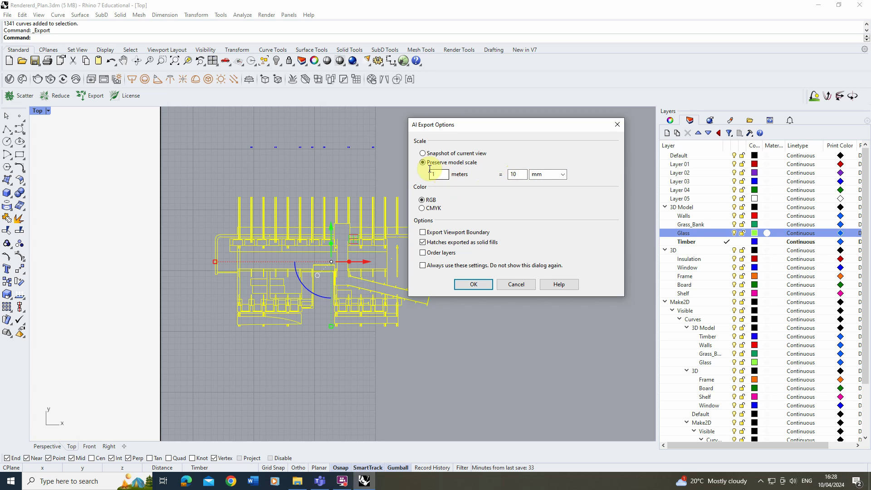
pyautogui.click(473, 284)
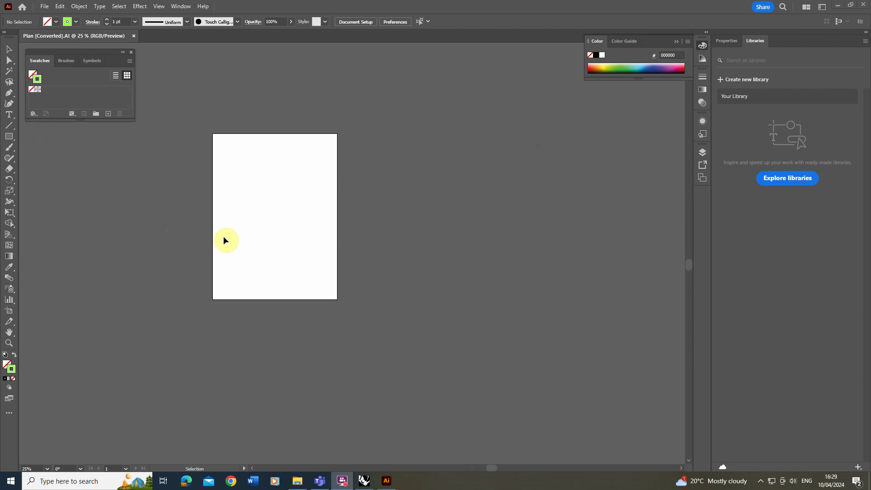
# Switch to Illustrator and move the whole plan linework from outside the canvas onto the artboard, leaving it deselected.
pyautogui.keyDown('alt'); pyautogui.scroll(-1, 286, 256); pyautogui.keyUp('alt')
pyautogui.keyDown('alt'); pyautogui.scroll(-2, 290, 261); pyautogui.keyUp('alt')
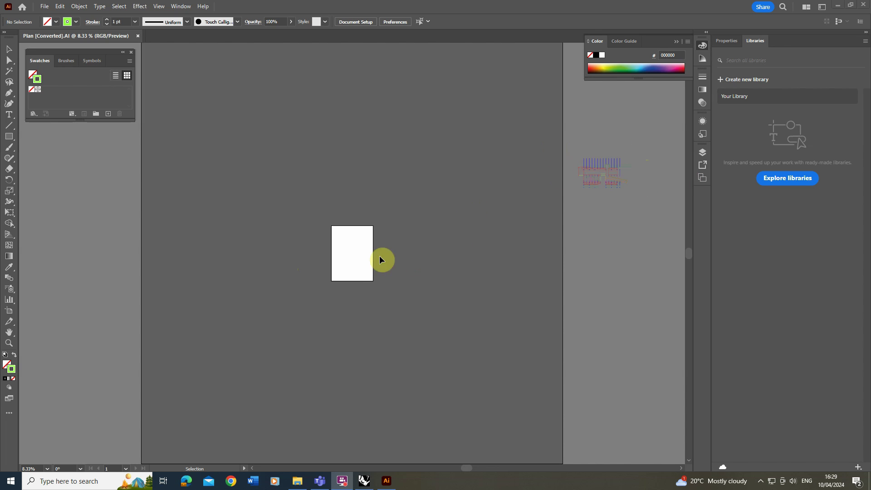
pyautogui.moveTo(487, 139); pyautogui.dragTo(597, 189)
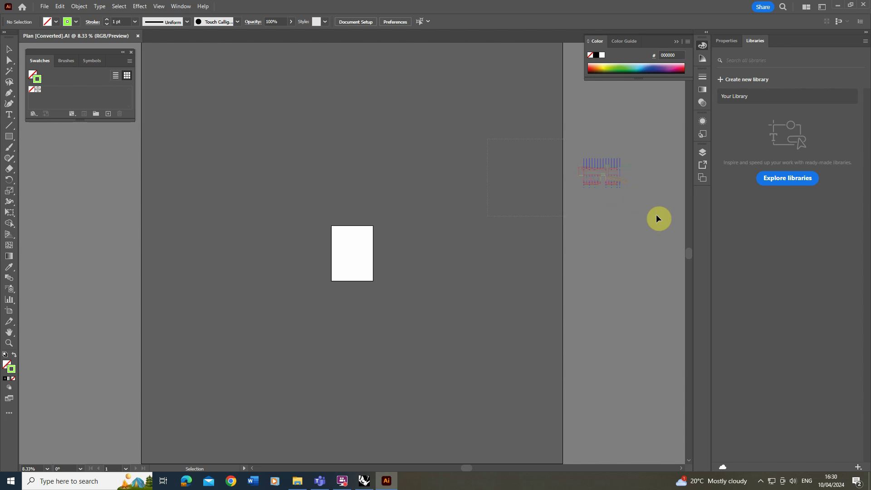
pyautogui.moveTo(656, 216); pyautogui.dragTo(655, 215)
pyautogui.moveTo(598, 189); pyautogui.dragTo(347, 255)
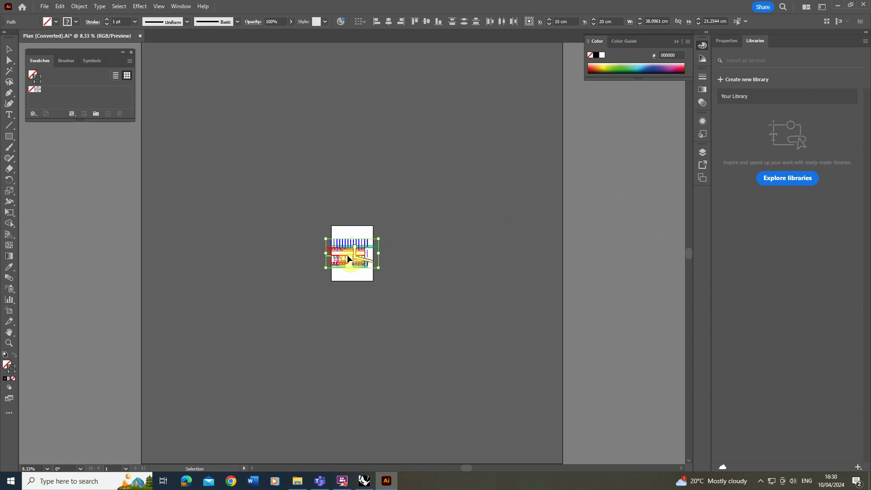
pyautogui.keyDown('alt'); pyautogui.scroll(4, 348, 259); pyautogui.keyUp('alt')
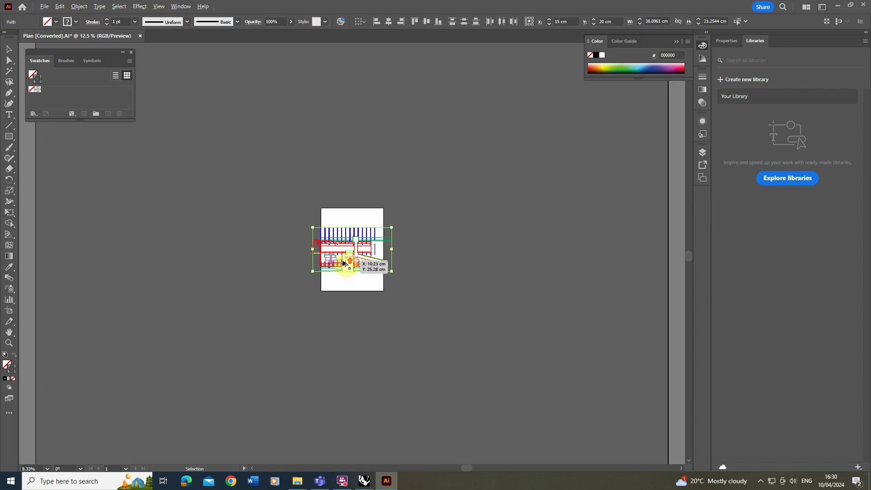
pyautogui.keyDown('alt'); pyautogui.scroll(1, 331, 258); pyautogui.keyUp('alt')
pyautogui.click(298, 343)
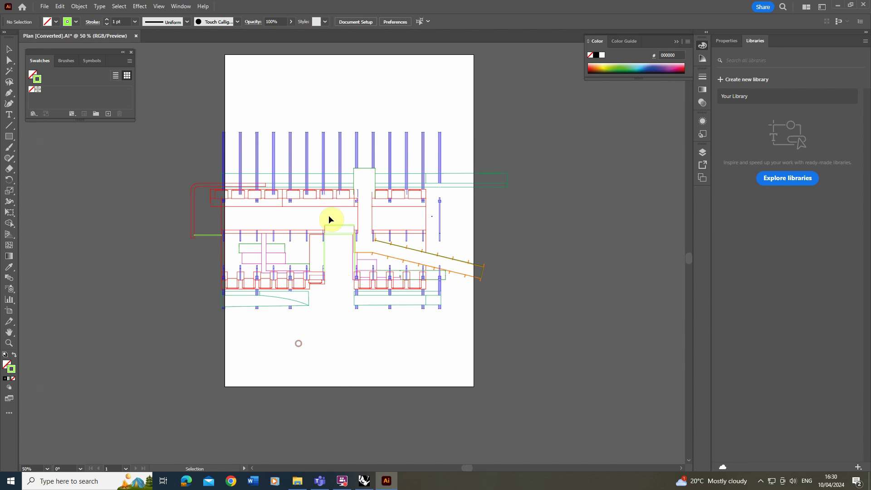
# Edit the artboard from the document setup and resize it around the plan to about 50.9 x 37 cm.
pyautogui.click(363, 21)
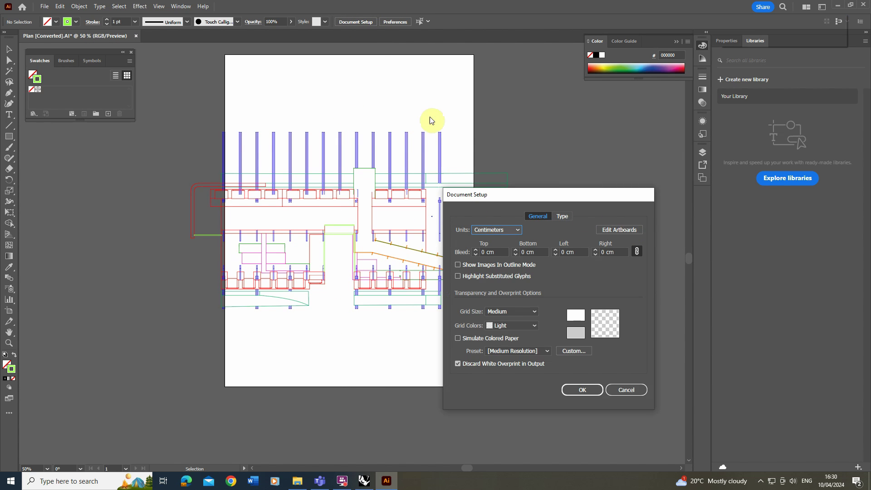
pyautogui.click(619, 230)
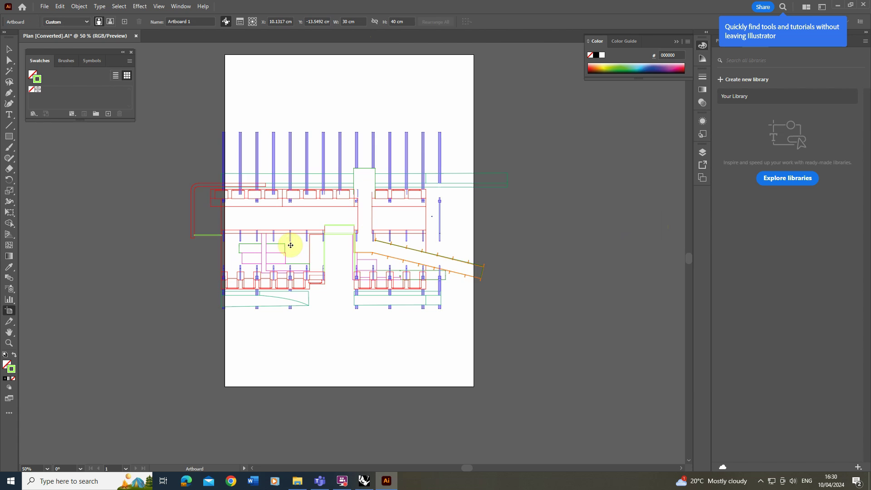
pyautogui.keyDown('alt'); pyautogui.scroll(-1, 290, 245); pyautogui.keyUp('alt')
pyautogui.moveTo(413, 228); pyautogui.dragTo(492, 230)
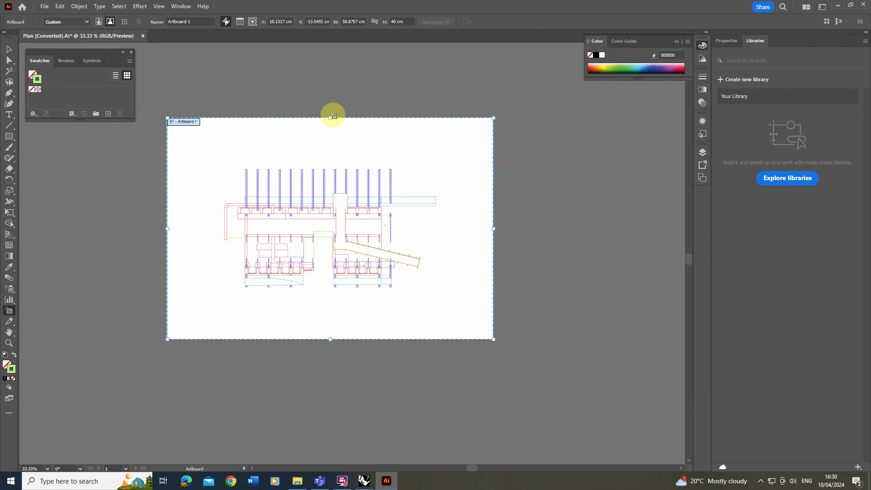
pyautogui.keyDown('alt'); pyautogui.moveTo(333, 115); pyautogui.dragTo(332, 126); pyautogui.keyUp('alt')
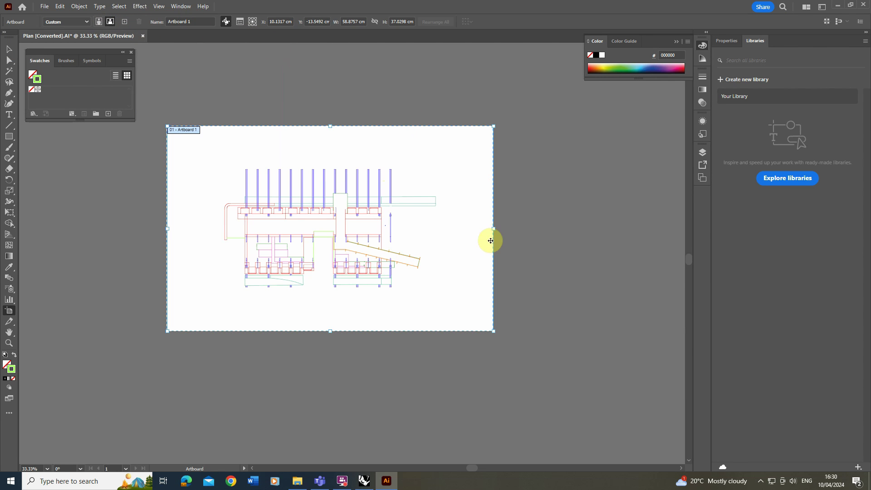
pyautogui.keyDown('alt'); pyautogui.moveTo(493, 229); pyautogui.dragTo(464, 228); pyautogui.keyUp('alt')
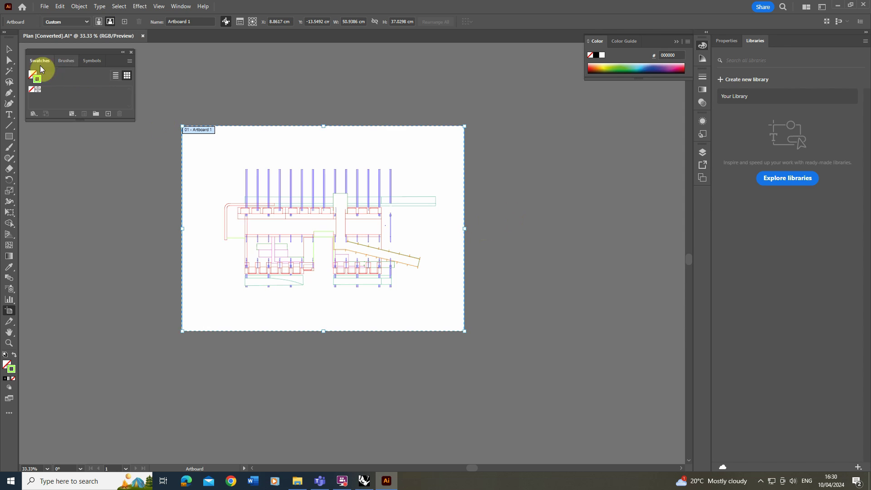
pyautogui.click(9, 48)
pyautogui.keyDown('alt'); pyautogui.scroll(2, 261, 199); pyautogui.keyUp('alt')
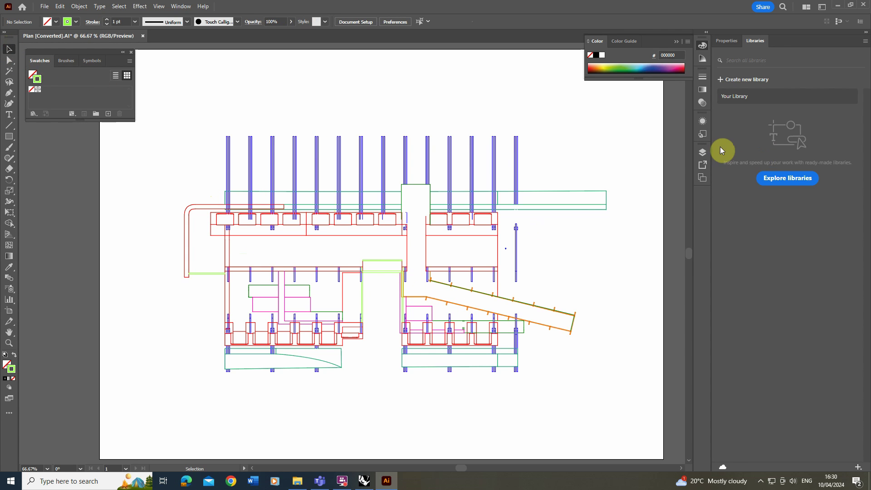
# Show the layer list, select all the plan linework and set its stroke colour to a bright blue.
pyautogui.click(702, 152)
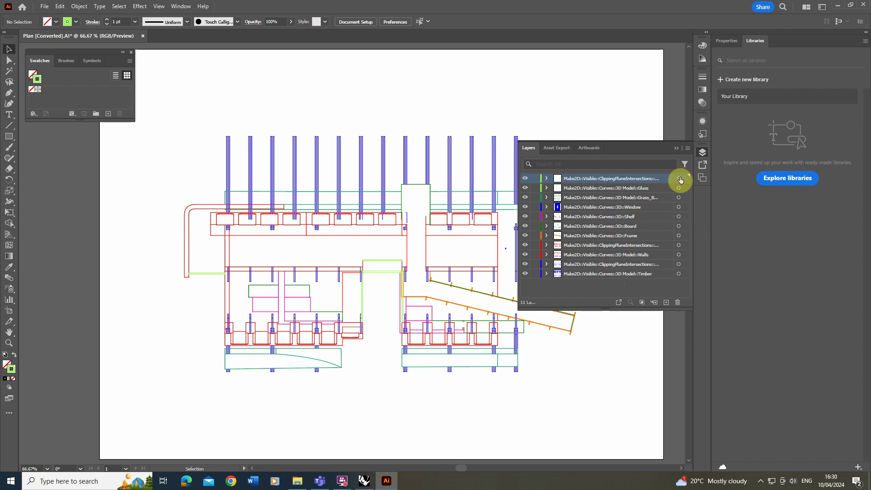
pyautogui.keyDown('alt'); pyautogui.scroll(-1, 184, 165); pyautogui.keyUp('alt')
pyautogui.moveTo(160, 121); pyautogui.dragTo(508, 327)
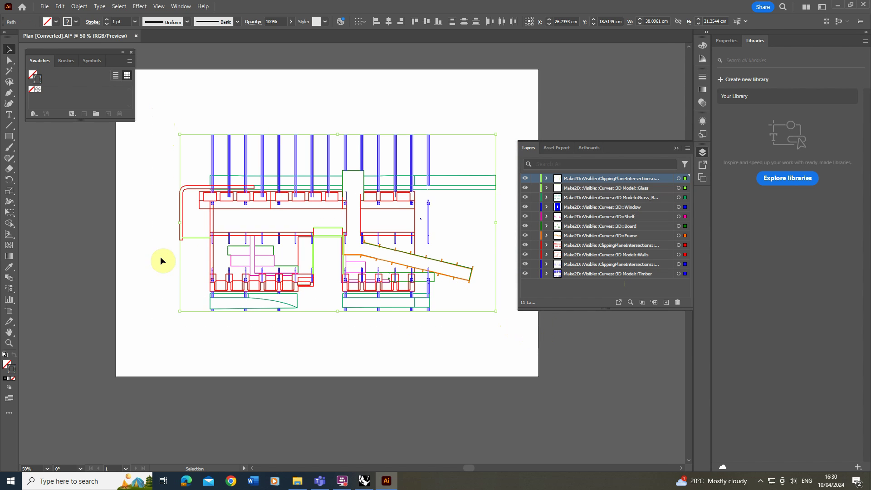
pyautogui.doubleClick(14, 367)
pyautogui.click(448, 222)
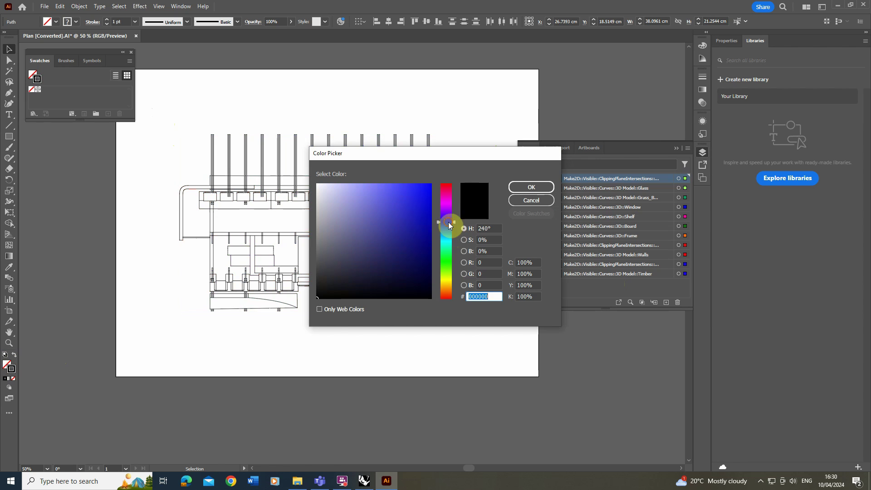
pyautogui.click(406, 209)
pyautogui.moveTo(412, 192); pyautogui.dragTo(438, 194)
pyautogui.moveTo(448, 228); pyautogui.dragTo(450, 226)
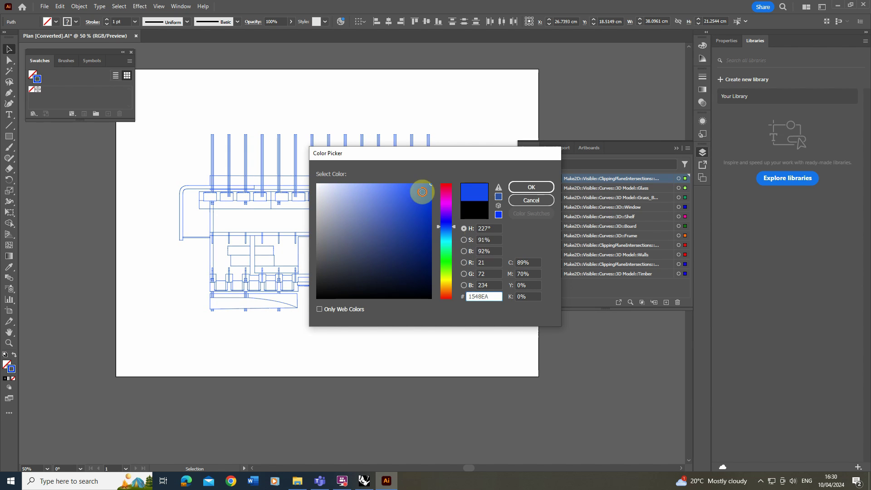
pyautogui.click(432, 185)
pyautogui.click(545, 186)
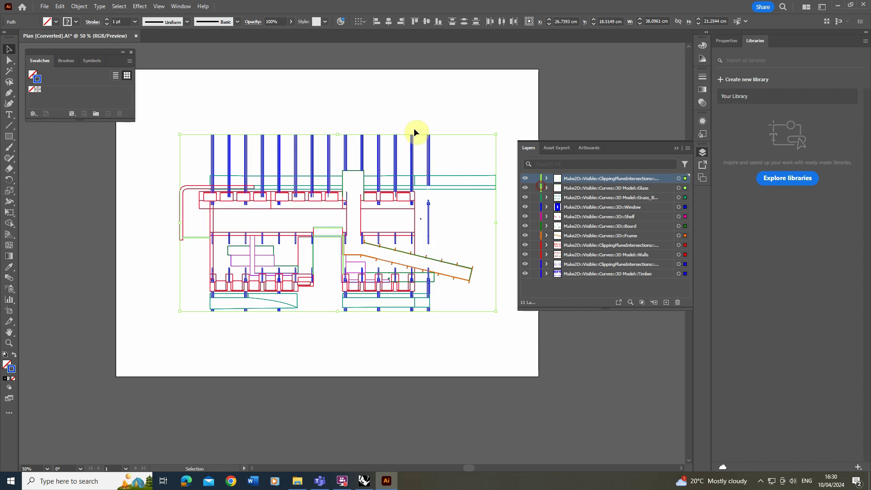
# Widen the layer list to show the full layer names and select the contents of the ClippingPlaneIntersections Glass layer.
pyautogui.click(364, 115)
pyautogui.keyDown('alt'); pyautogui.scroll(1, 334, 171); pyautogui.keyUp('alt')
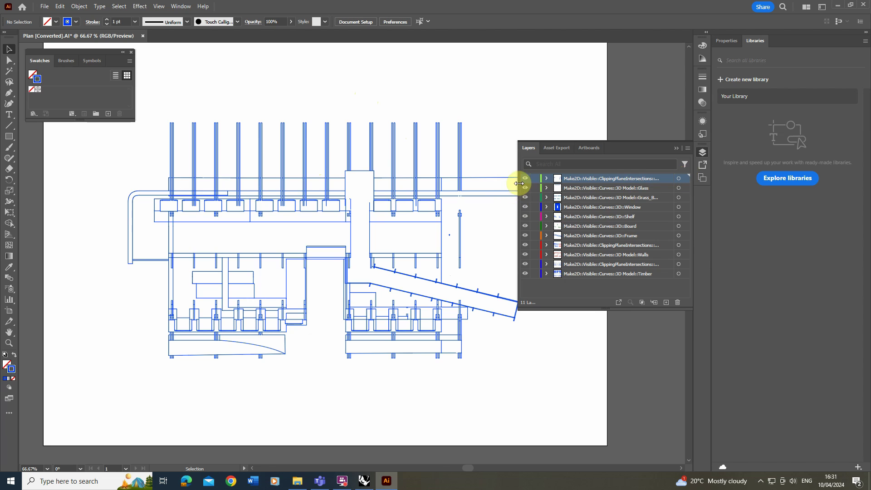
pyautogui.moveTo(517, 183); pyautogui.dragTo(479, 183)
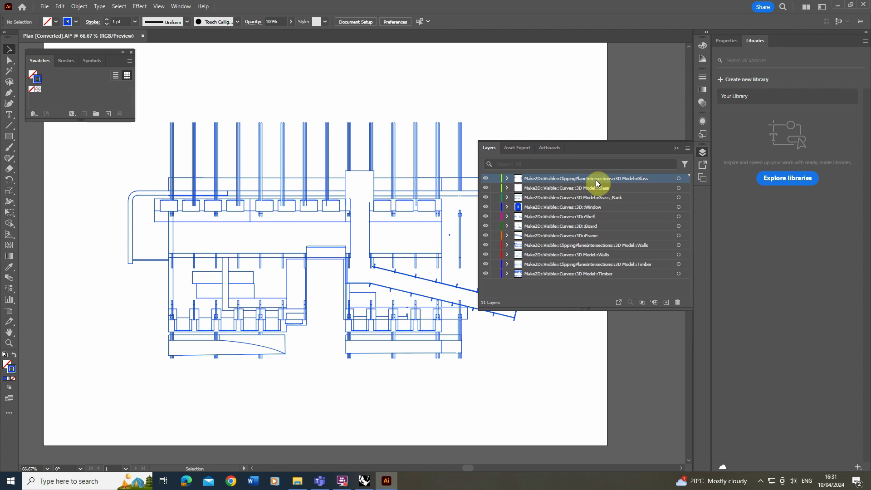
pyautogui.click(679, 179)
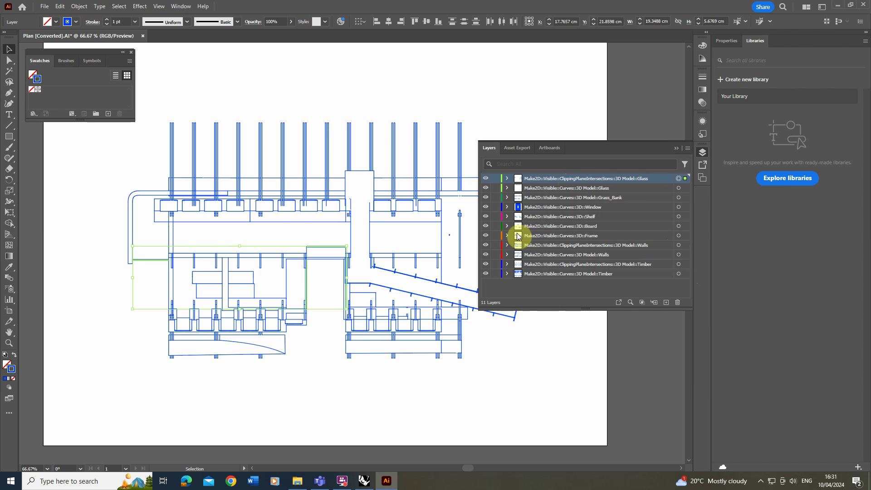
# Lock every layer except the ClippingPlaneIntersections layers for Glass, Walls and Timber, and clear the selection.
pyautogui.click(495, 188)
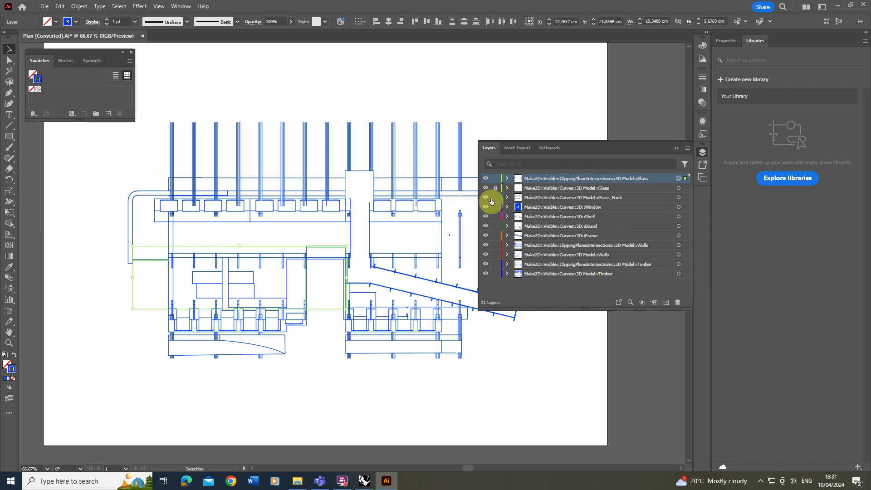
pyautogui.moveTo(495, 198); pyautogui.dragTo(496, 226)
pyautogui.click(496, 236)
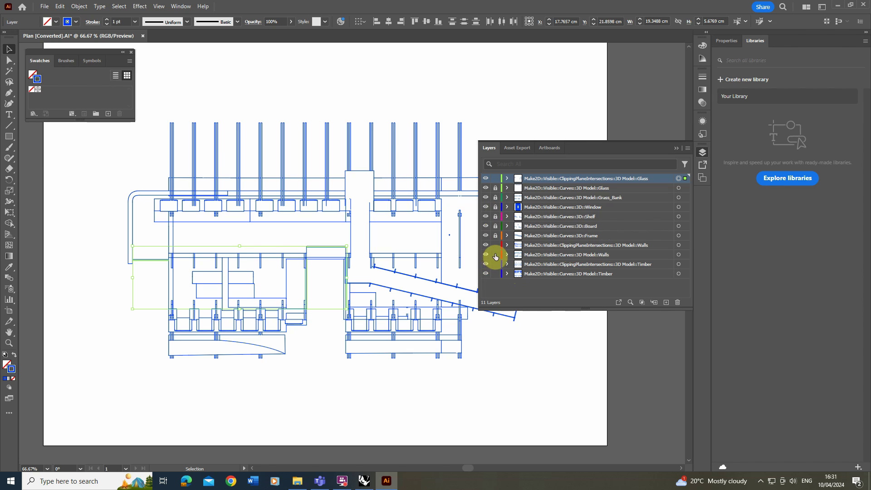
pyautogui.click(115, 298)
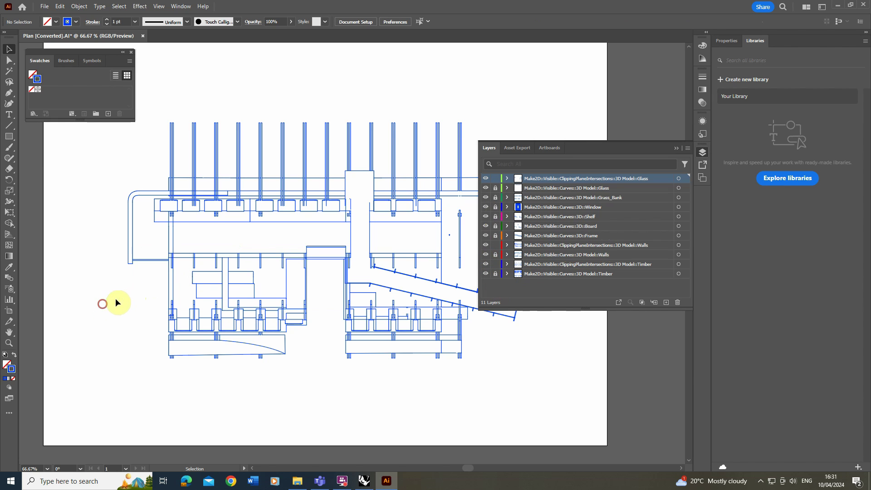
# Select all the unlocked section-cut linework and set its stroke weight to 2 pt.
pyautogui.keyDown('alt'); pyautogui.scroll(-1, 136, 291); pyautogui.keyUp('alt')
pyautogui.moveTo(93, 147); pyautogui.dragTo(468, 370)
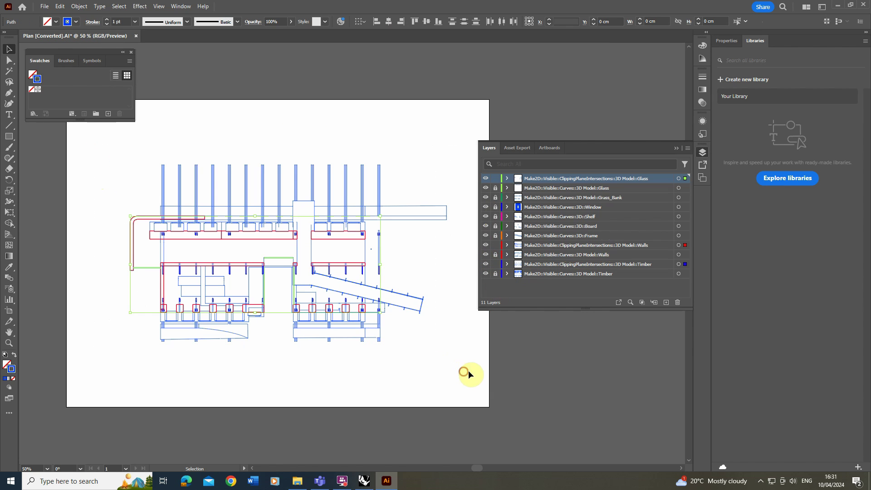
pyautogui.click(135, 22)
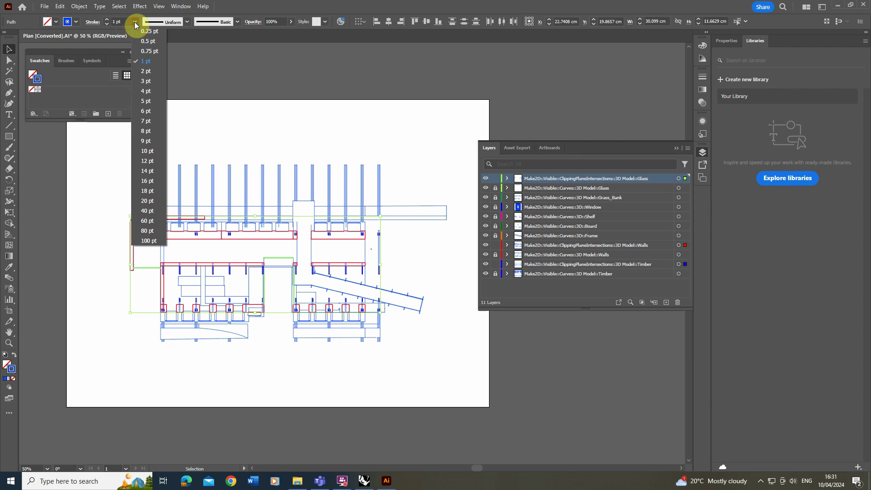
pyautogui.click(146, 70)
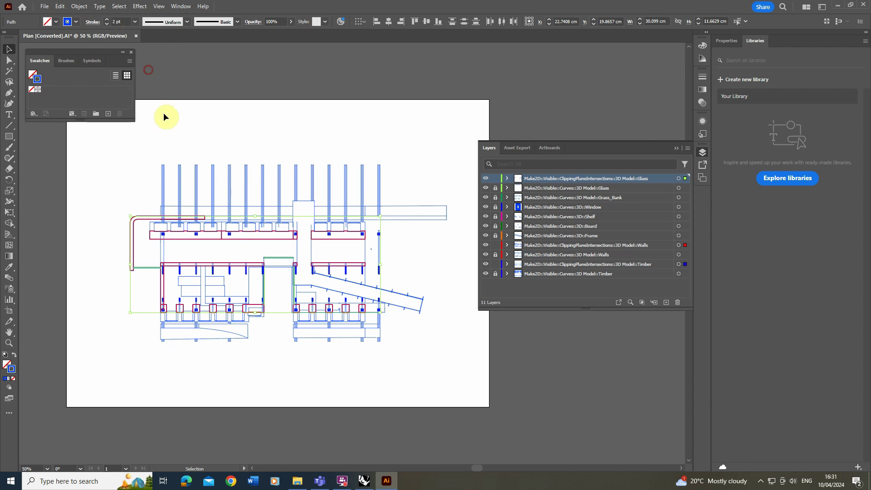
# Change the stroke colour of the selected section-cut lines to a deeper blue and deselect them.
pyautogui.doubleClick(15, 373)
pyautogui.moveTo(381, 227)
pyautogui.mouseDown()
pyautogui.moveTo(422, 201)
pyautogui.moveTo(458, 206)
pyautogui.mouseUp()
pyautogui.click(249, 134)
pyautogui.keyDown('alt'); pyautogui.scroll(3, 249, 258); pyautogui.keyUp('alt')
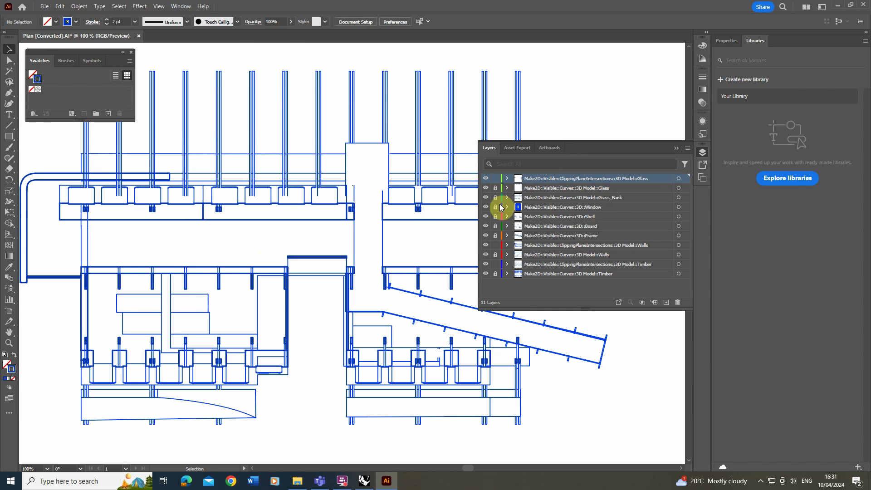
# Lock the three ClippingPlaneIntersections layers and unlock all the Visible Curves layers.
pyautogui.click(495, 245)
pyautogui.click(495, 264)
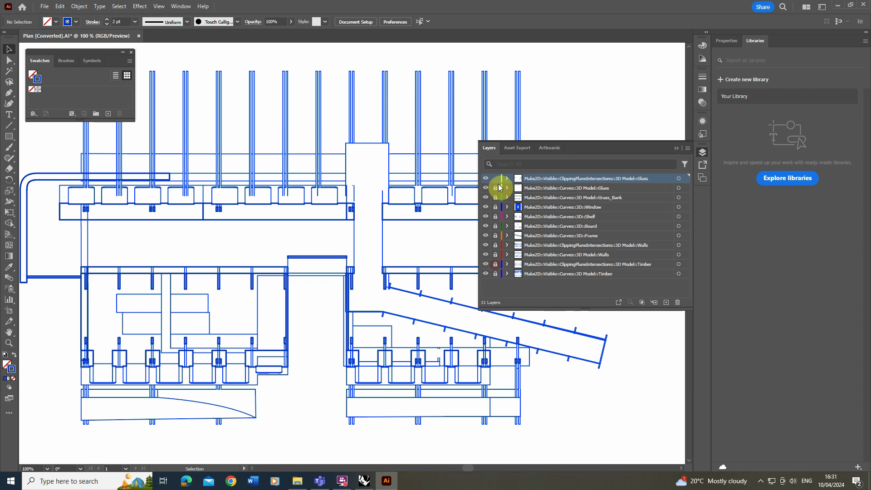
pyautogui.moveTo(496, 187); pyautogui.dragTo(495, 232)
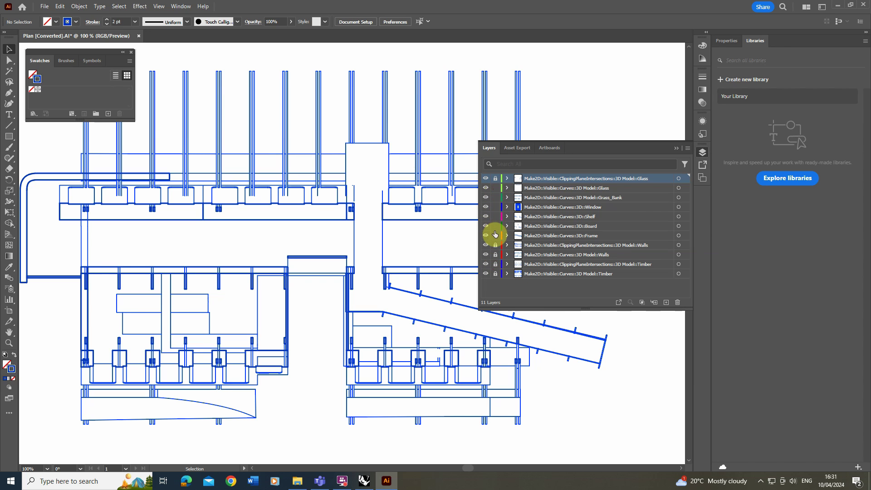
pyautogui.click(496, 254)
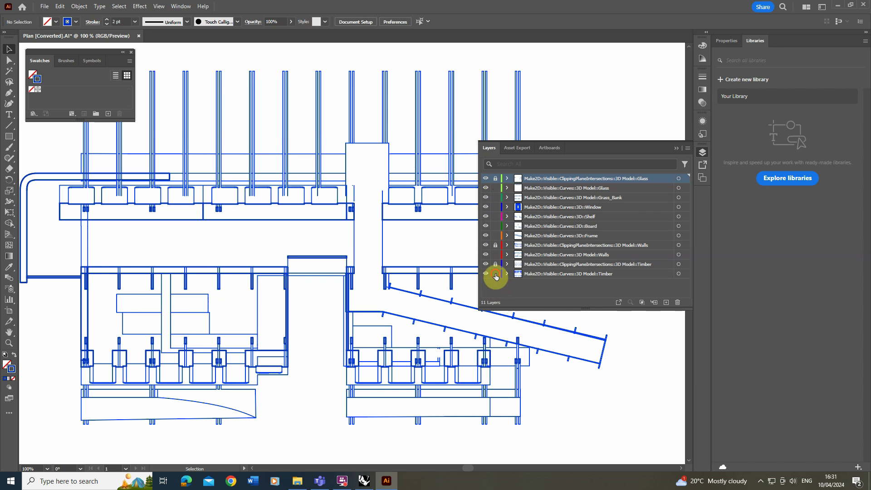
# Select all the unlocked visible-curve linework, set its stroke weight to 0.5 pt, deselect it and check the line hierarchy.
pyautogui.keyDown('alt'); pyautogui.scroll(-2, 271, 243); pyautogui.keyUp('alt')
pyautogui.moveTo(118, 370)
pyautogui.mouseDown()
pyautogui.moveTo(499, 144)
pyautogui.moveTo(478, 110)
pyautogui.mouseUp()
pyautogui.click(135, 22)
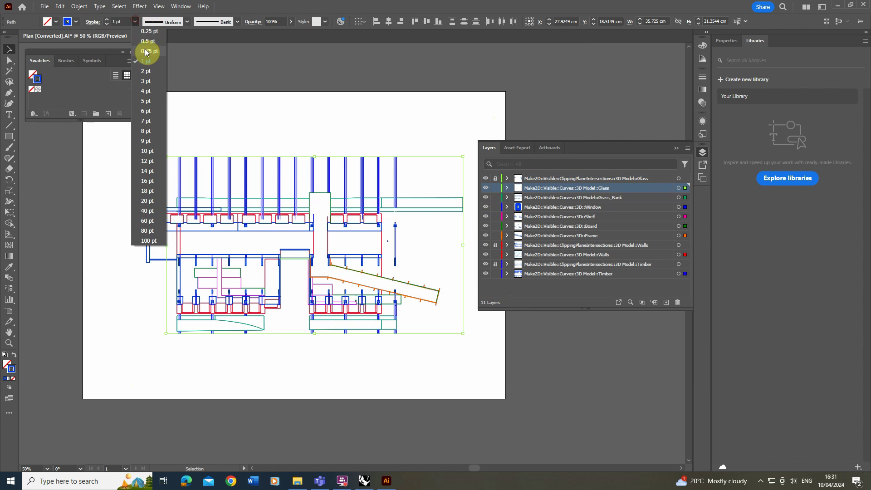
pyautogui.click(145, 54)
pyautogui.click(229, 107)
pyautogui.keyDown('alt'); pyautogui.scroll(1, 235, 194); pyautogui.keyUp('alt')
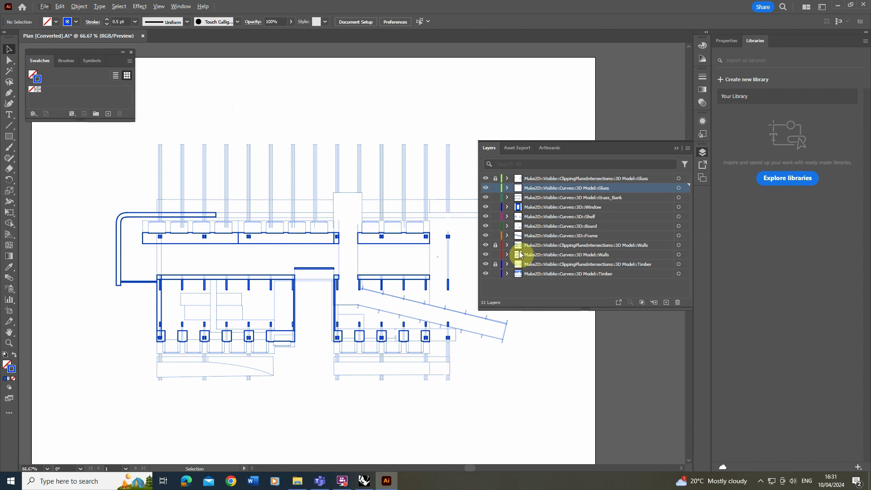
pyautogui.keyDown('alt'); pyautogui.scroll(1, 204, 288); pyautogui.keyUp('alt')
pyautogui.keyDown('alt'); pyautogui.scroll(1, 269, 288); pyautogui.keyUp('alt')
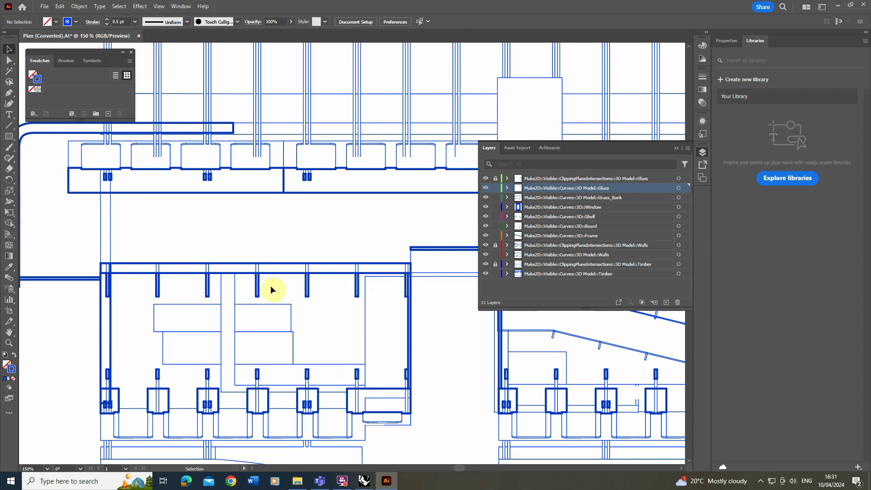
pyautogui.keyDown('alt'); pyautogui.scroll(-1, 107, 268); pyautogui.keyUp('alt')
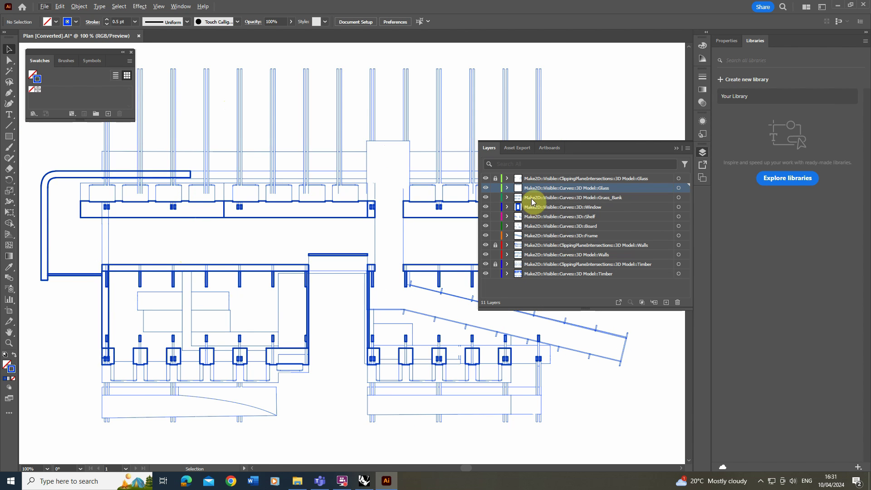
# Lock the Visible Curves layers for Glass, Grass_Bank and Shelf.
pyautogui.click(495, 188)
pyautogui.click(494, 198)
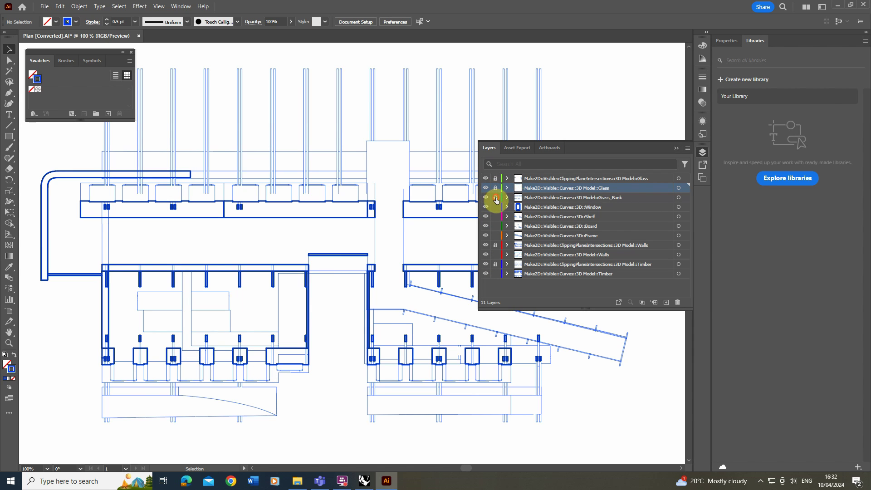
pyautogui.click(494, 216)
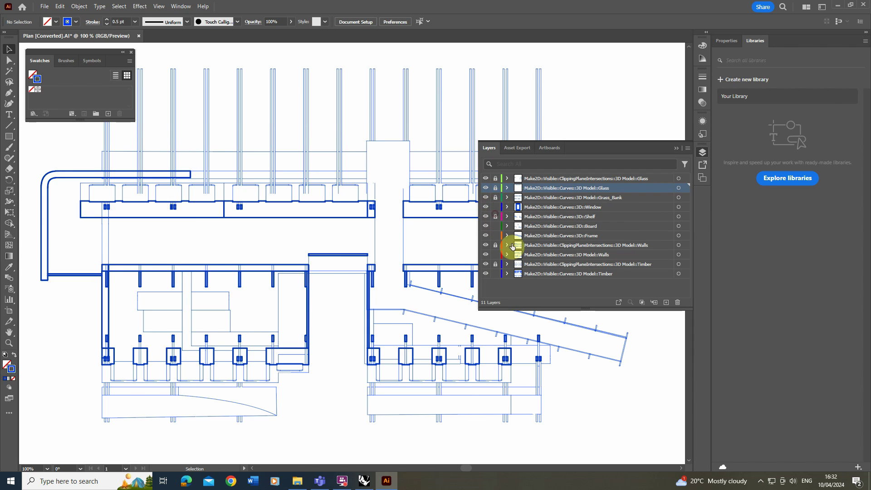
# Select the contents of the Visible Curves Timber layer, set the stroke weight to 0.75 pt and deselect.
pyautogui.click(678, 273)
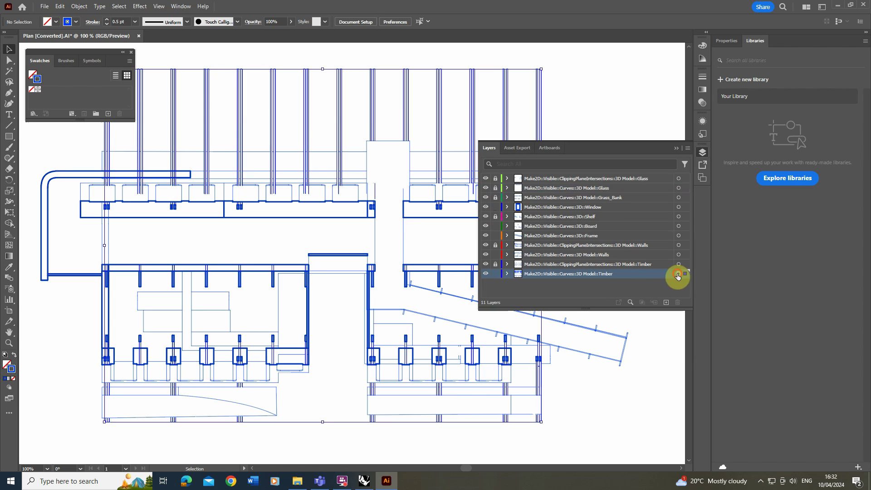
pyautogui.click(134, 22)
pyautogui.click(145, 59)
pyautogui.click(266, 64)
pyautogui.keyDown('alt'); pyautogui.scroll(-1, 219, 192); pyautogui.keyUp('alt')
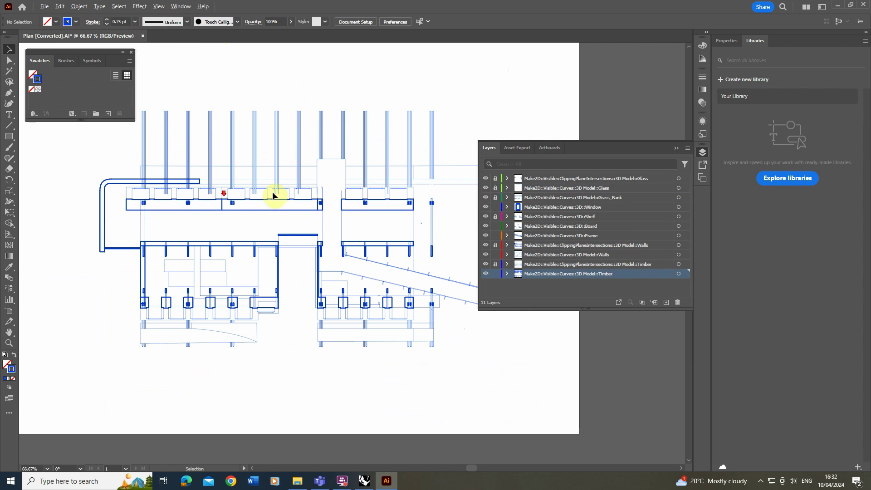
pyautogui.keyDown('alt'); pyautogui.scroll(-1, 194, 210); pyautogui.keyUp('alt')
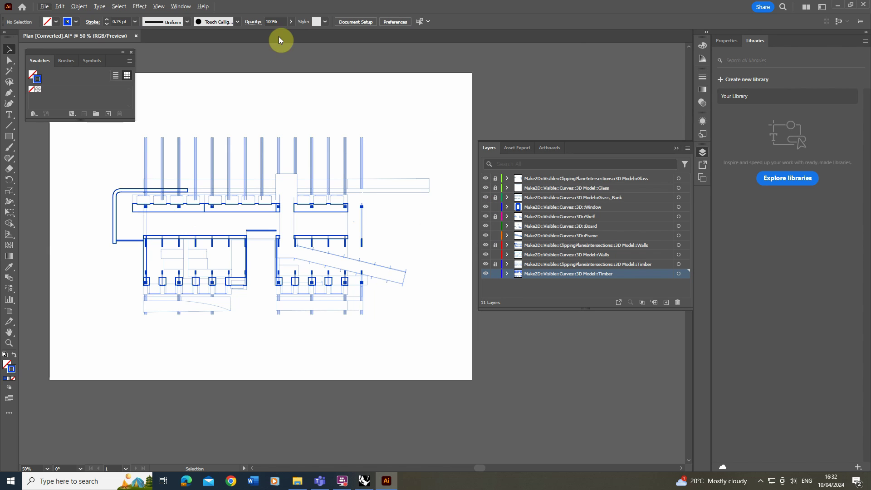
pyautogui.keyDown('alt'); pyautogui.scroll(1, 177, 130); pyautogui.keyUp('alt')
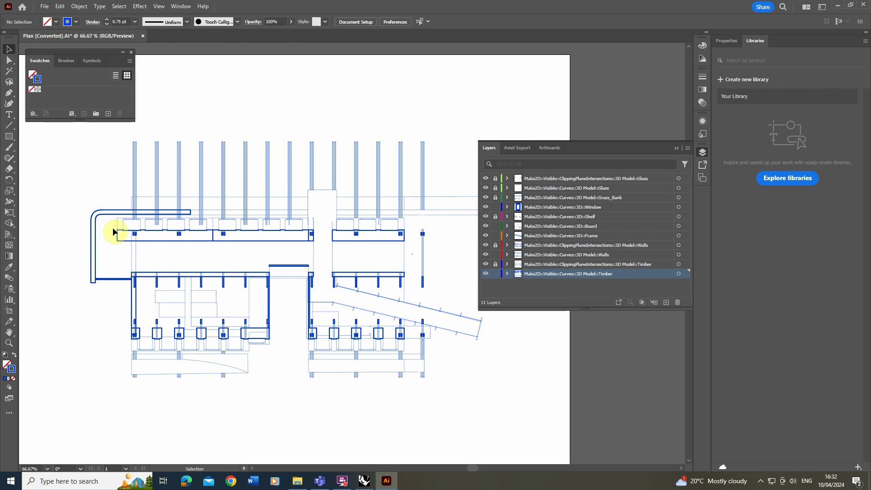
# Save the drawing on the computer as the Illustrator file Plan_Linewights in Illustrator 2020 format with PDF compatibility.
pyautogui.click(45, 6)
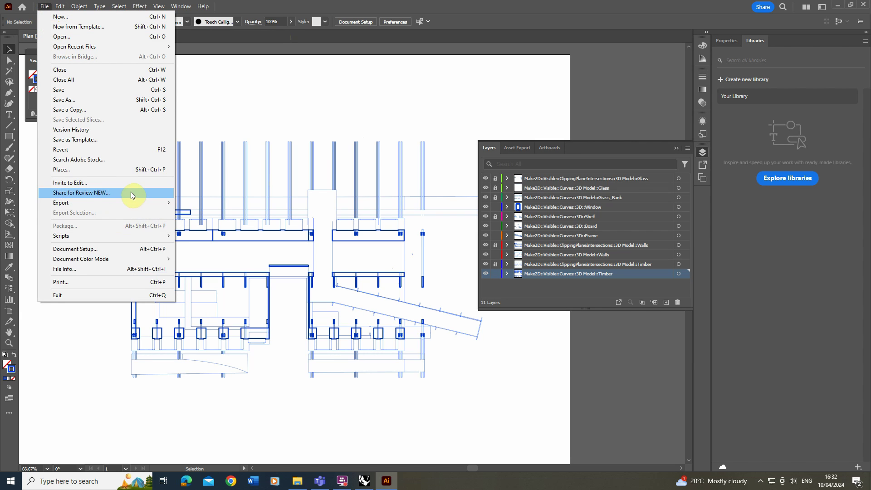
pyautogui.moveTo(130, 202)
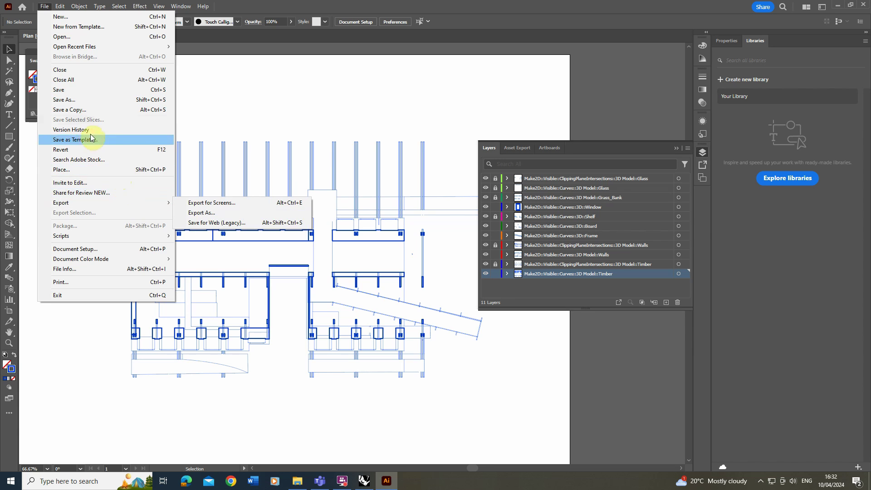
pyautogui.click(93, 99)
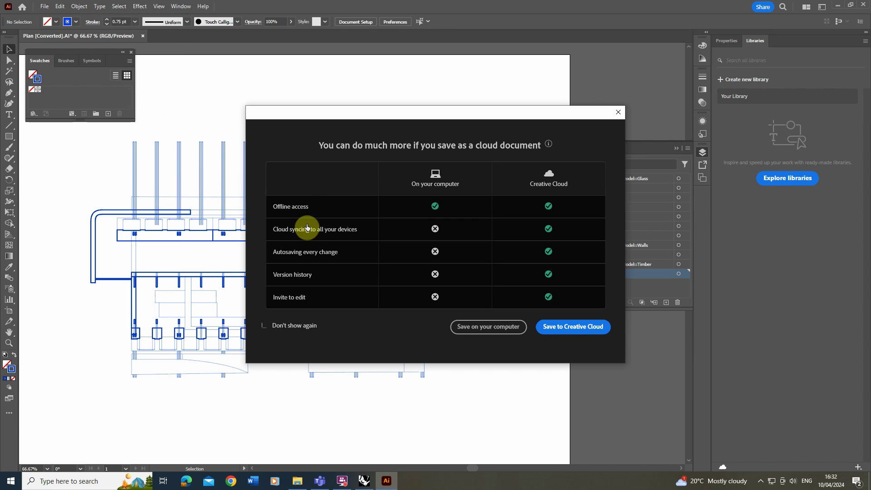
pyautogui.click(473, 330)
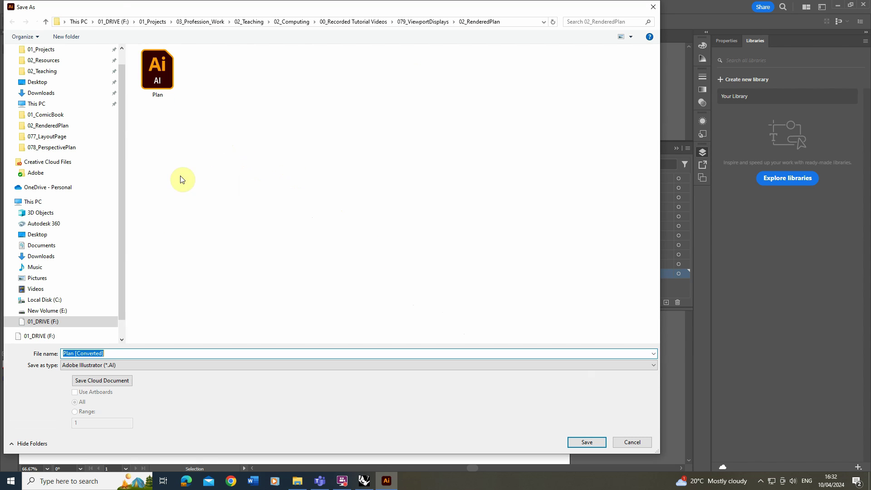
pyautogui.moveTo(117, 353); pyautogui.dragTo(75, 359)
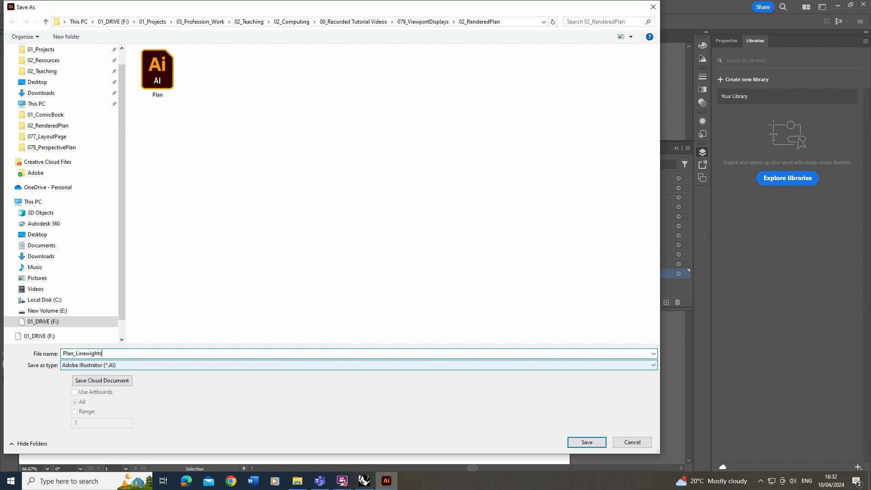
pyautogui.click(588, 441)
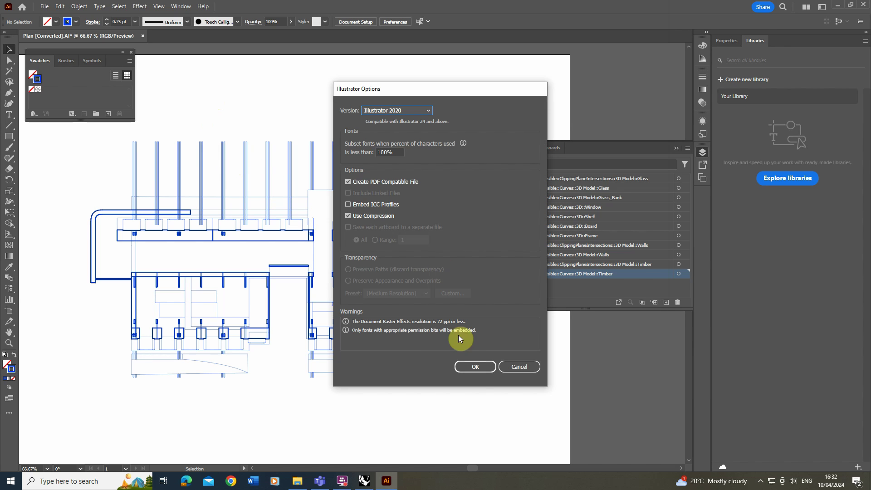
pyautogui.click(474, 368)
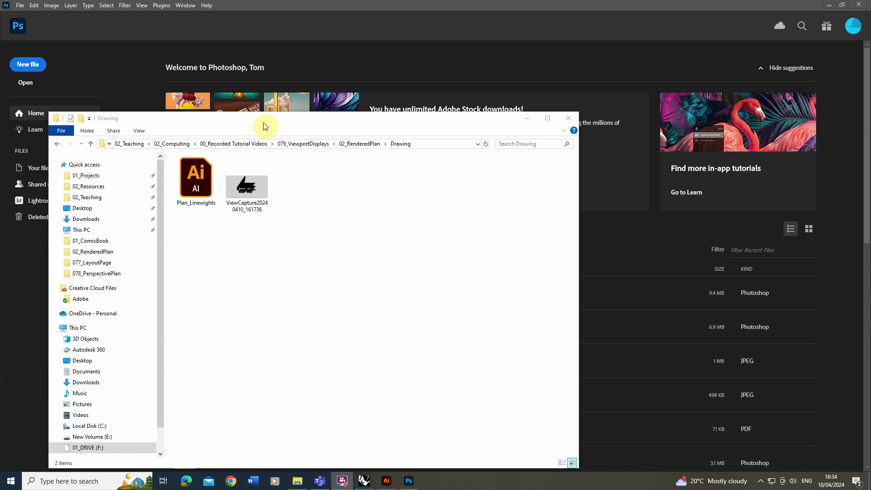
# Open Plan_Linewights from the Drawing folder in Photoshop, cropped to the Media Box at 300 pixels/inch in RGB.
pyautogui.moveTo(265, 126); pyautogui.dragTo(470, 126)
pyautogui.click(407, 186)
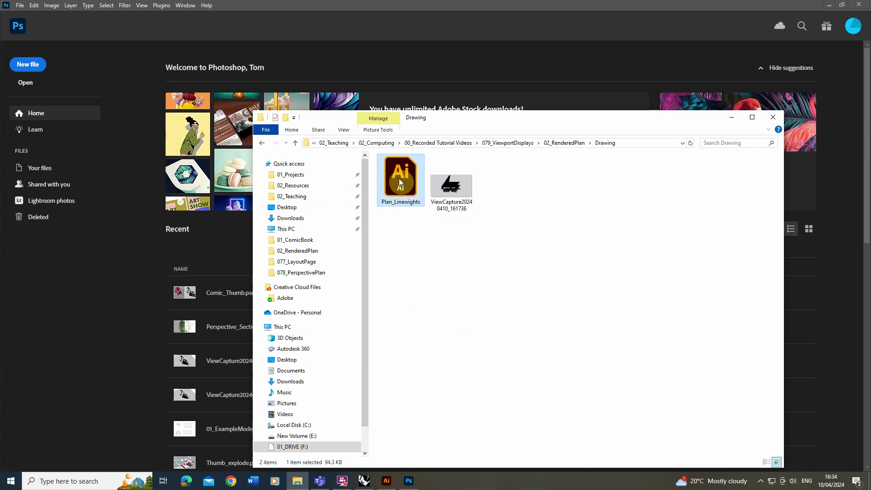
pyautogui.moveTo(398, 177); pyautogui.dragTo(197, 31)
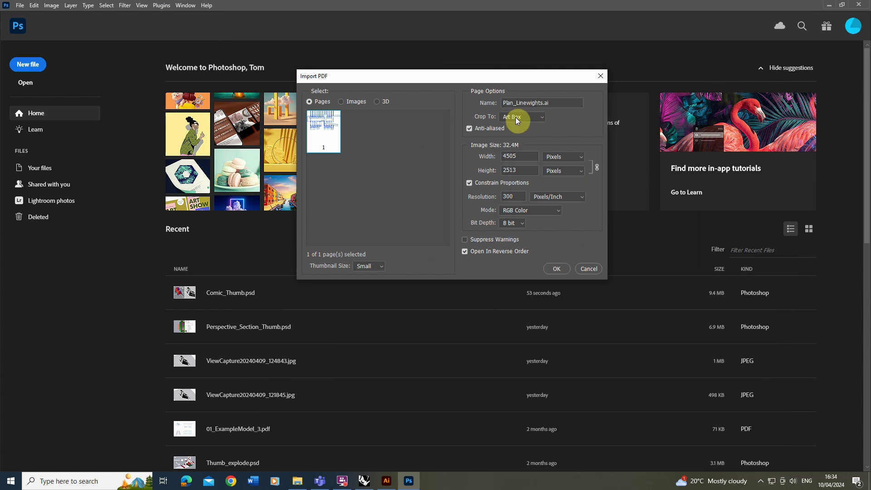
pyautogui.click(541, 119)
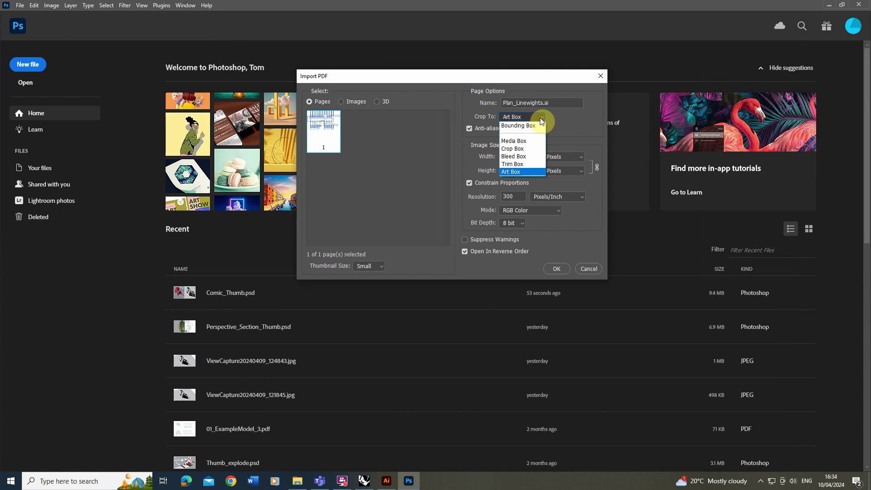
pyautogui.click(517, 141)
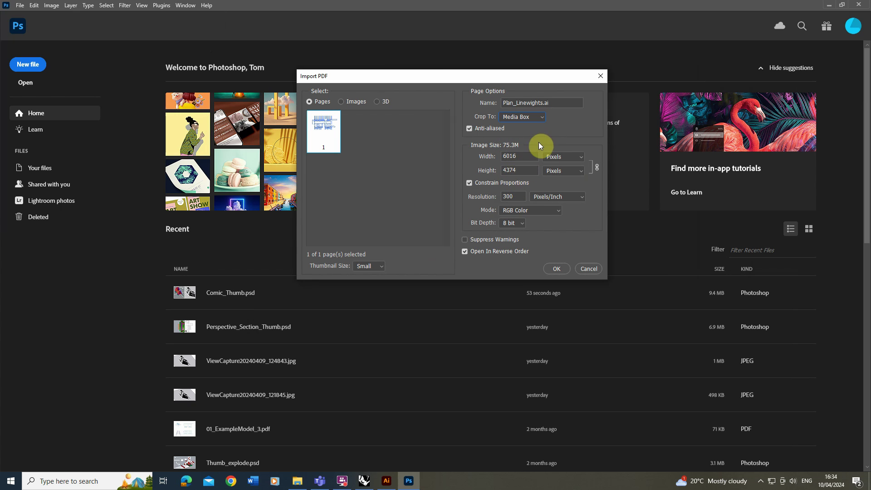
pyautogui.click(556, 269)
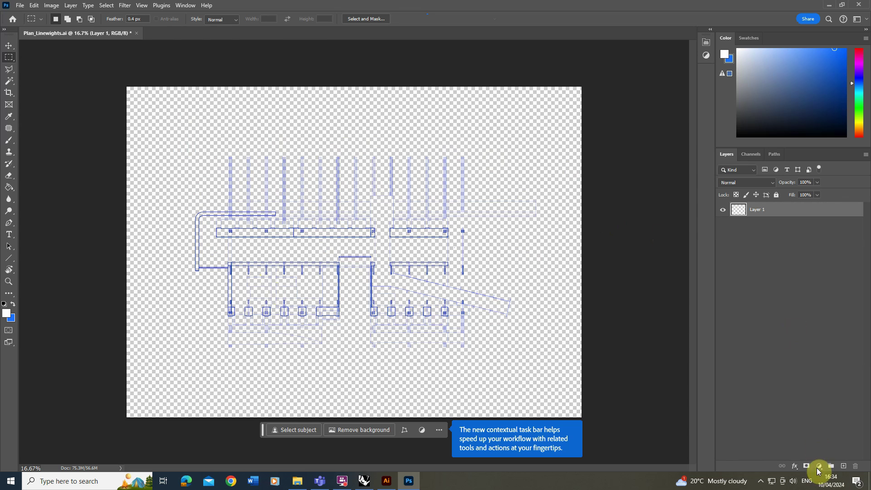
# Add a new layer beneath the Layer 1 linework and fill it with white using the Paint Bucket.
pyautogui.click(843, 465)
pyautogui.moveTo(741, 212); pyautogui.dragTo(758, 235)
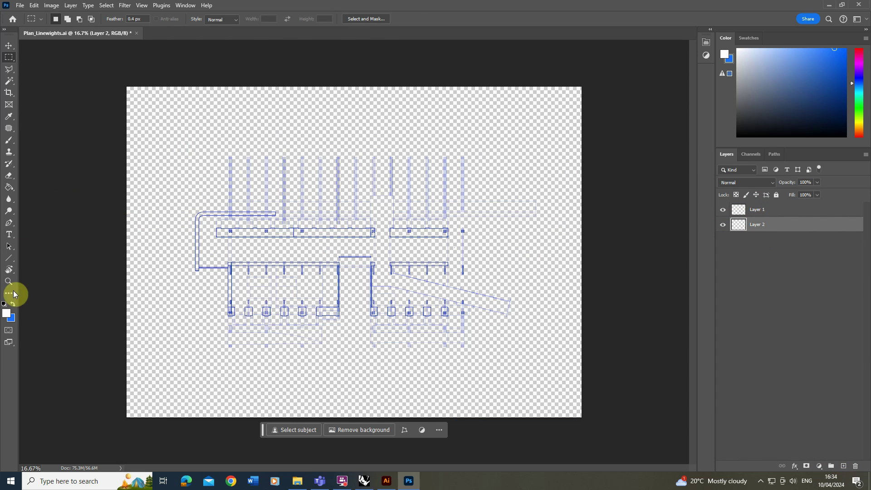
pyautogui.click(6, 312)
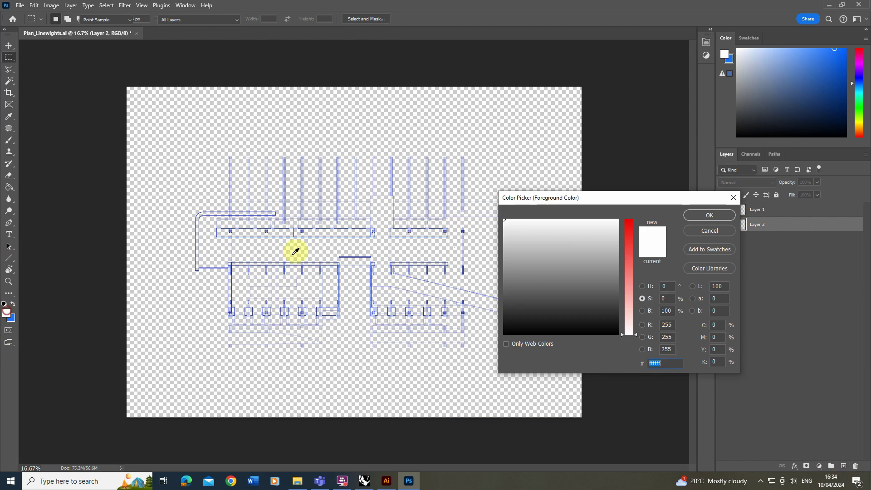
pyautogui.click(721, 216)
pyautogui.click(10, 188)
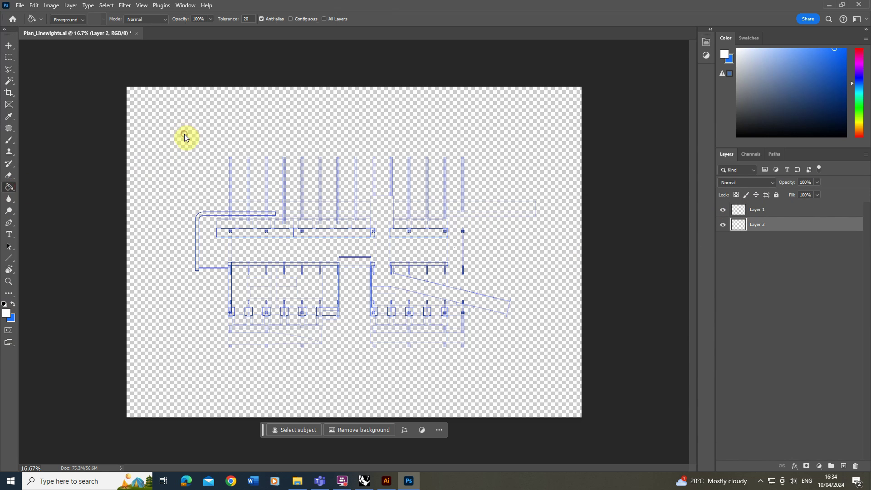
pyautogui.click(184, 137)
pyautogui.click(9, 57)
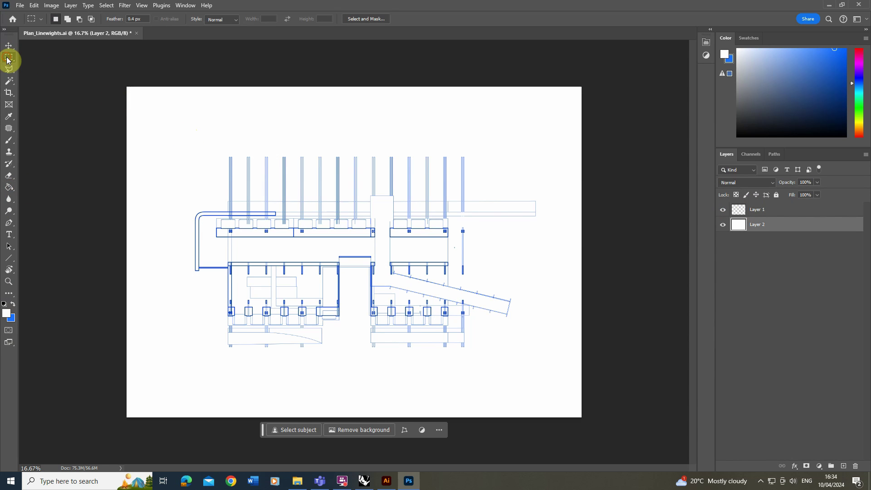
# Place the image ViewCapture20240410_161736 from its folder into the drawing, between the linework and the white layer.
pyautogui.click(297, 480)
pyautogui.click(454, 199)
pyautogui.moveTo(453, 198); pyautogui.dragTo(215, 176)
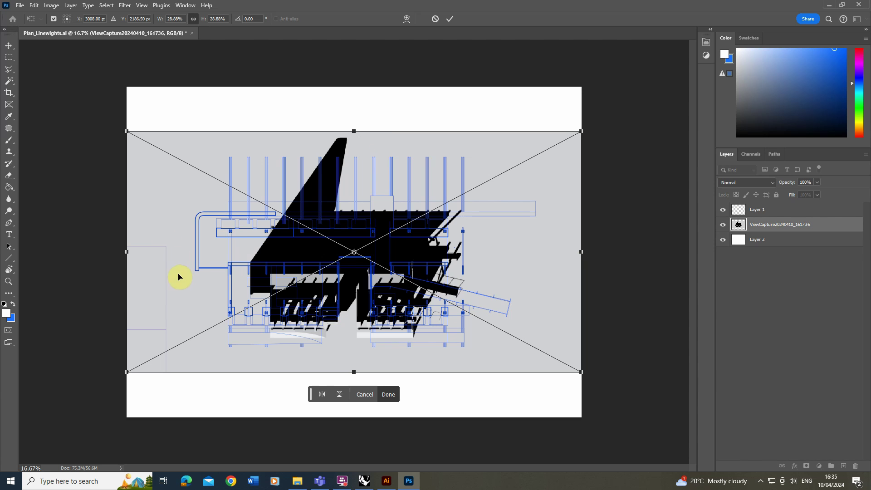
# Move the placed view capture so its curved wall's lower end roughly meets the matching corner in the linework.
pyautogui.moveTo(293, 247); pyautogui.dragTo(198, 253)
pyautogui.keyDown('alt'); pyautogui.scroll(5, 198, 268); pyautogui.keyUp('alt')
pyautogui.keyDown('alt'); pyautogui.scroll(4, 138, 278); pyautogui.keyUp('alt')
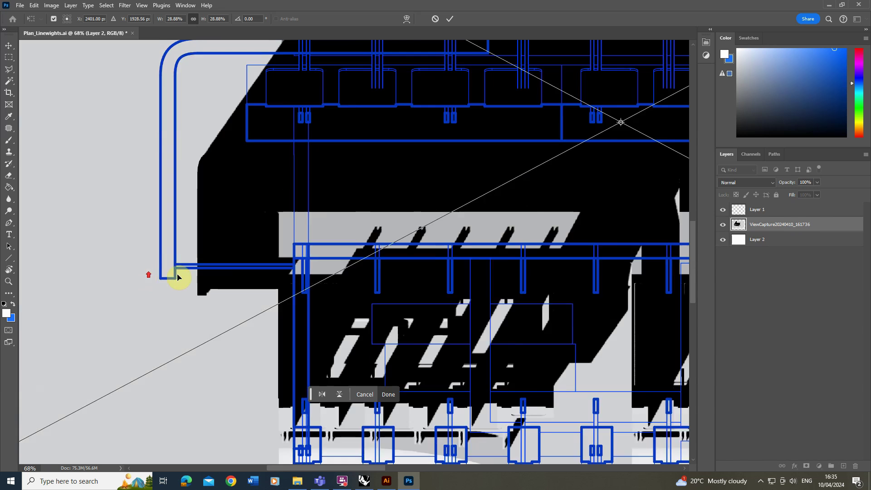
pyautogui.moveTo(177, 296); pyautogui.dragTo(158, 277)
pyautogui.keyDown('alt'); pyautogui.scroll(3, 158, 276); pyautogui.keyUp('alt')
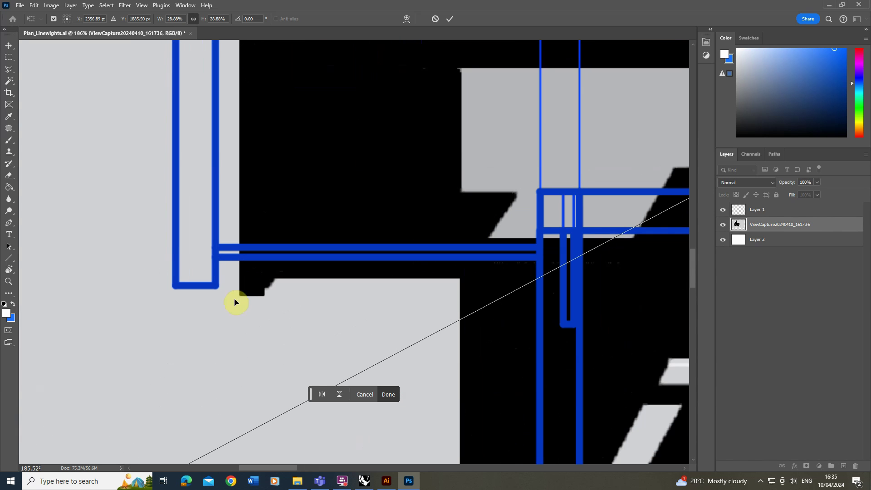
pyautogui.moveTo(241, 299); pyautogui.dragTo(186, 283)
# Apply the image placement and set the opacity of Layer 1 to 43%.
pyautogui.click(765, 209)
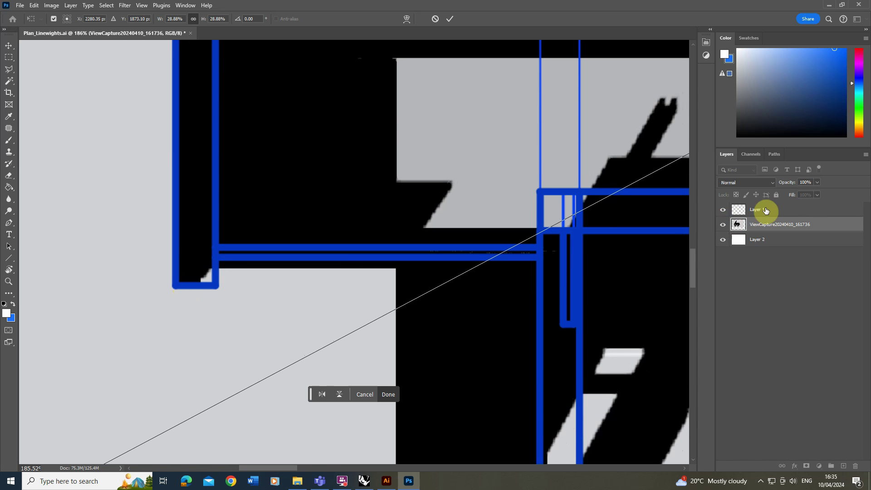
pyautogui.click(816, 182)
pyautogui.moveTo(819, 191); pyautogui.dragTo(793, 192)
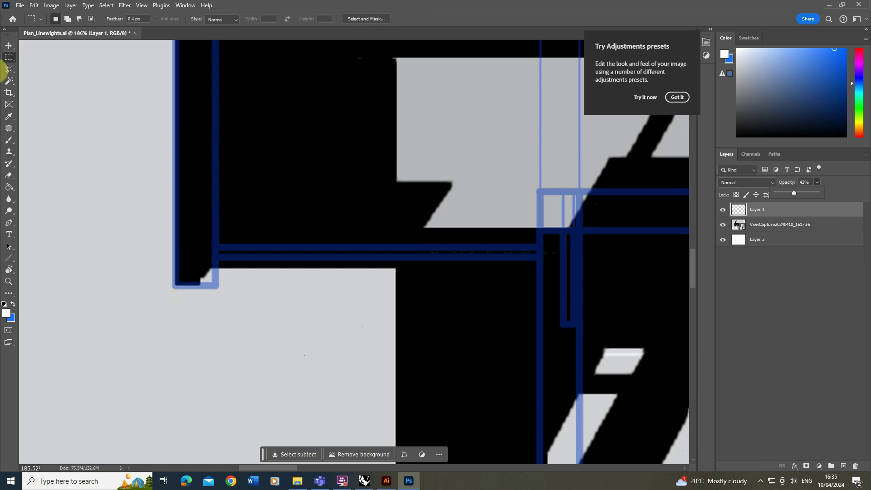
# With the Move tool, nudge the view capture layer to align its wall end more closely with the linework corner.
pyautogui.click(8, 46)
pyautogui.keyDown('alt'); pyautogui.scroll(4, 190, 272); pyautogui.keyUp('alt')
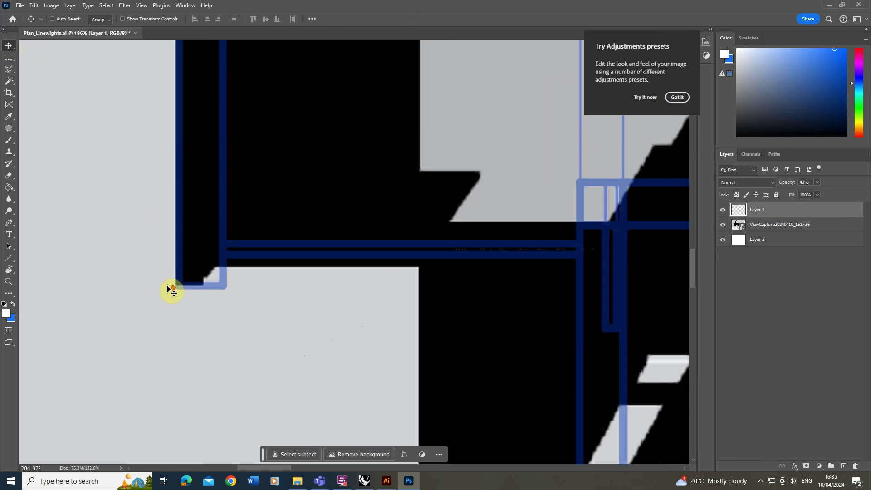
pyautogui.moveTo(168, 285); pyautogui.dragTo(163, 285)
pyautogui.click(746, 225)
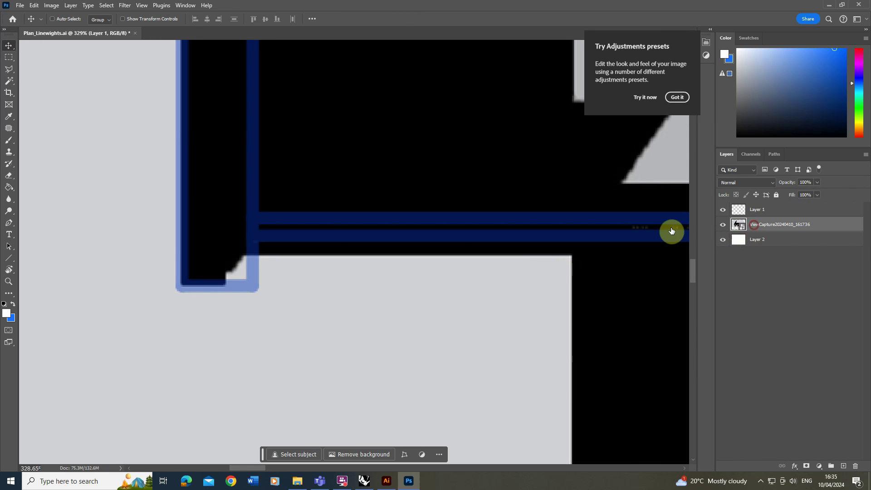
pyautogui.moveTo(206, 265); pyautogui.dragTo(207, 263)
# Compare the view capture's size with the linework and start a free transform on the view capture layer.
pyautogui.keyDown('alt'); pyautogui.scroll(-10, 182, 286); pyautogui.keyUp('alt')
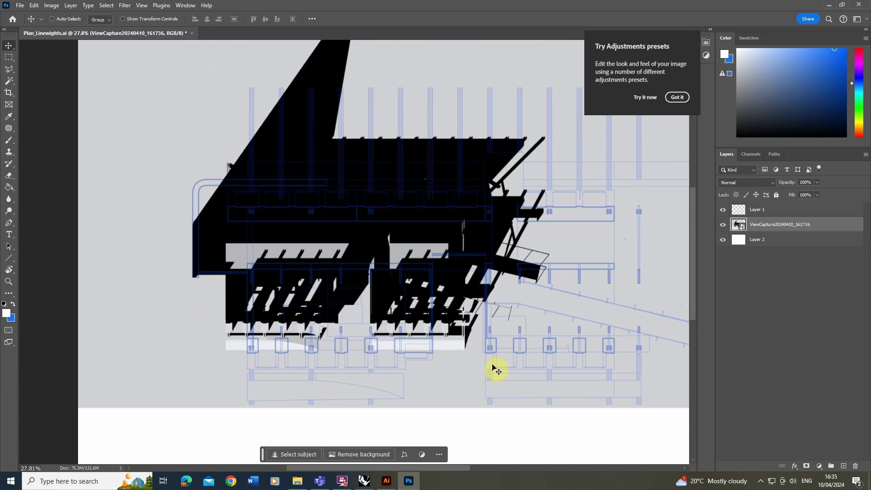
pyautogui.keyDown('alt'); pyautogui.scroll(6, 592, 372); pyautogui.keyUp('alt')
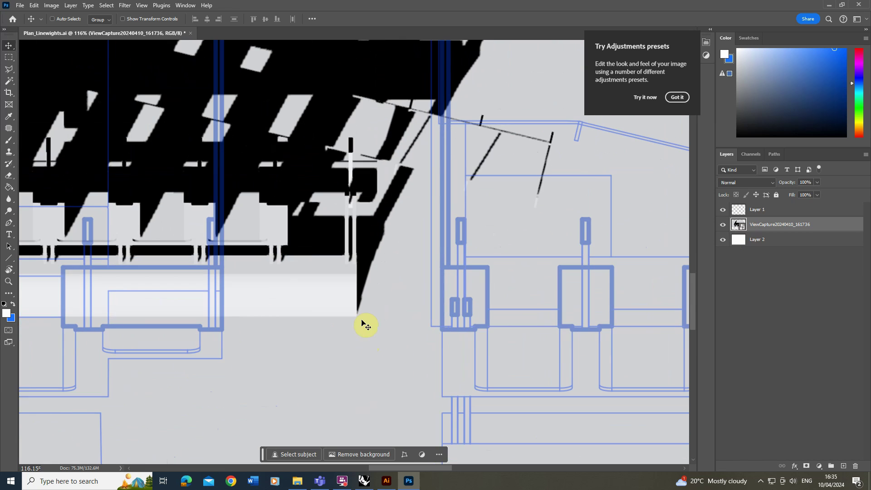
pyautogui.keyDown('alt'); pyautogui.scroll(-4, 359, 321); pyautogui.keyUp('alt')
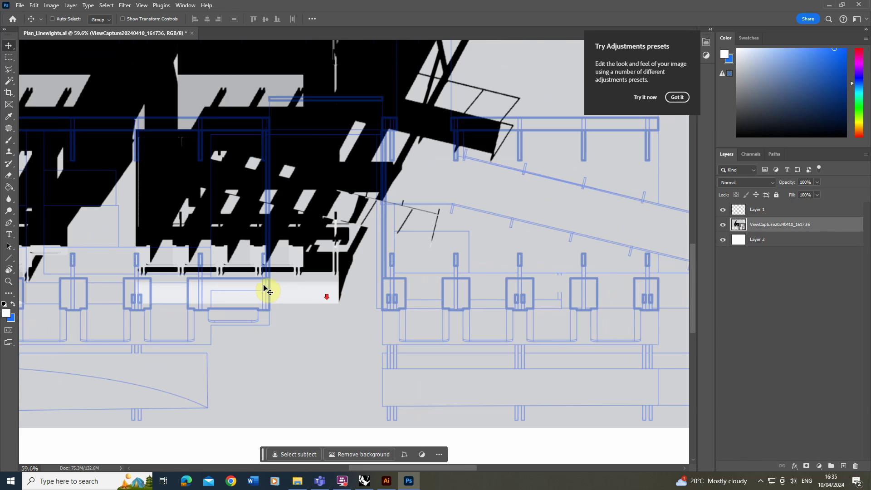
pyautogui.keyDown('alt'); pyautogui.scroll(-2, 603, 379); pyautogui.keyUp('alt')
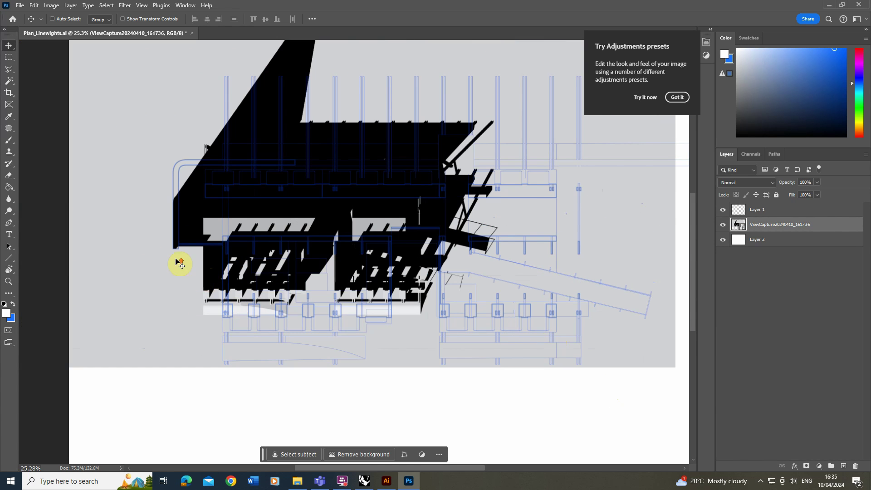
pyautogui.keyDown('alt'); pyautogui.scroll(1, 179, 263); pyautogui.keyUp('alt')
pyautogui.keyDown('alt'); pyautogui.scroll(-1, 183, 274); pyautogui.keyUp('alt')
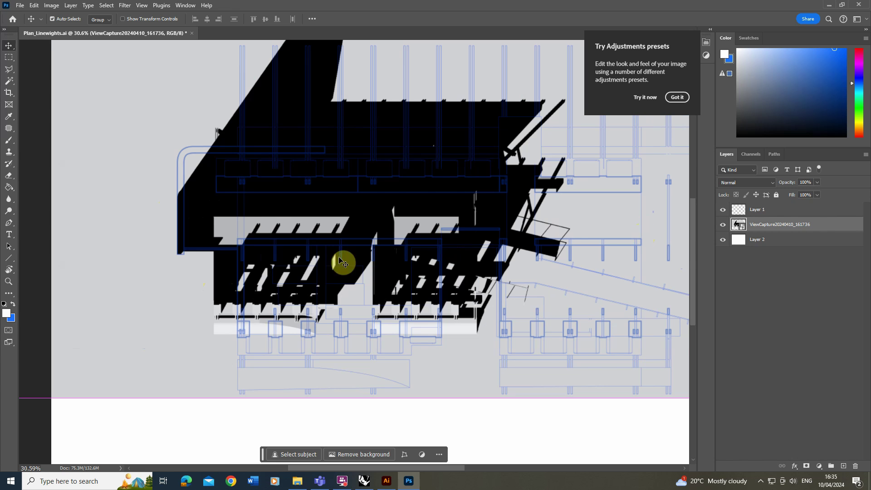
pyautogui.hotkey('ctrl', 't')
pyautogui.keyDown('alt'); pyautogui.scroll(-2, 362, 297); pyautogui.keyUp('alt')
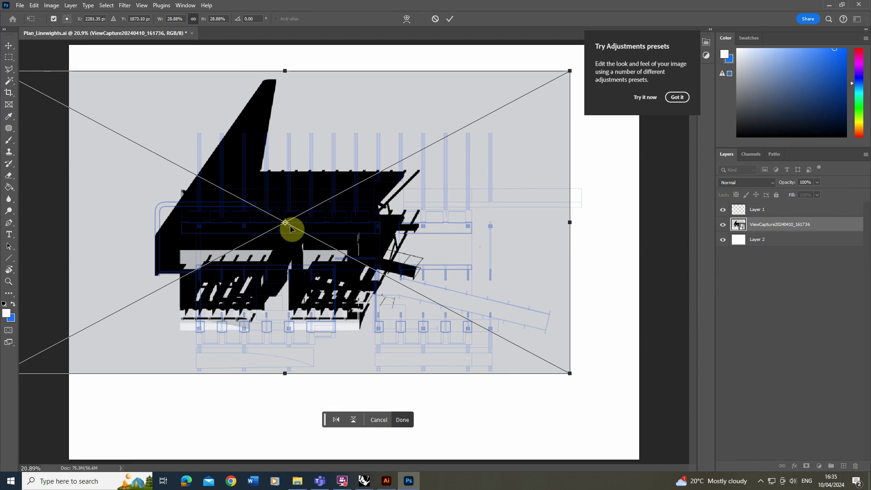
# Move the transform's reference point from the image centre to the outer lower corner of the curved wall's end.
pyautogui.click(53, 19)
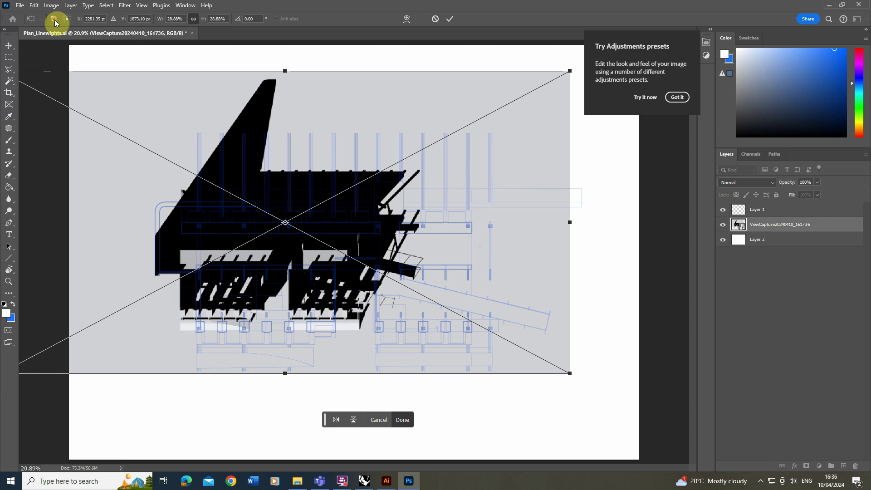
pyautogui.click(186, 5)
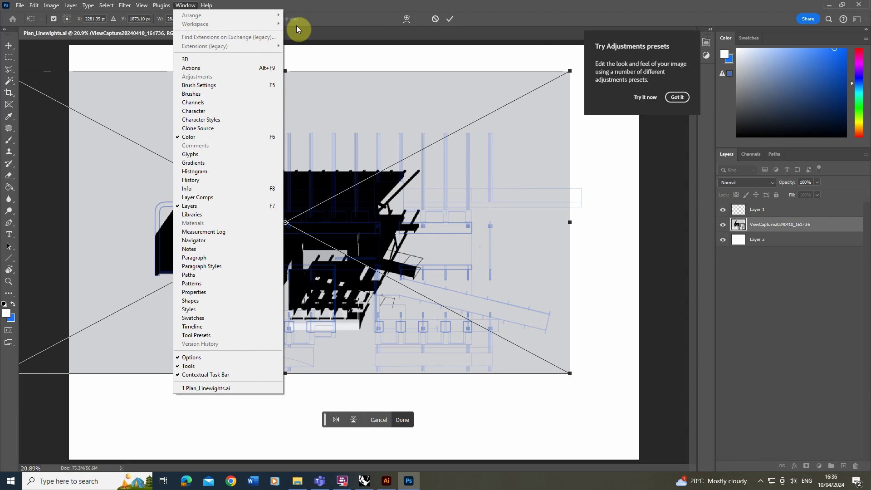
pyautogui.click(317, 13)
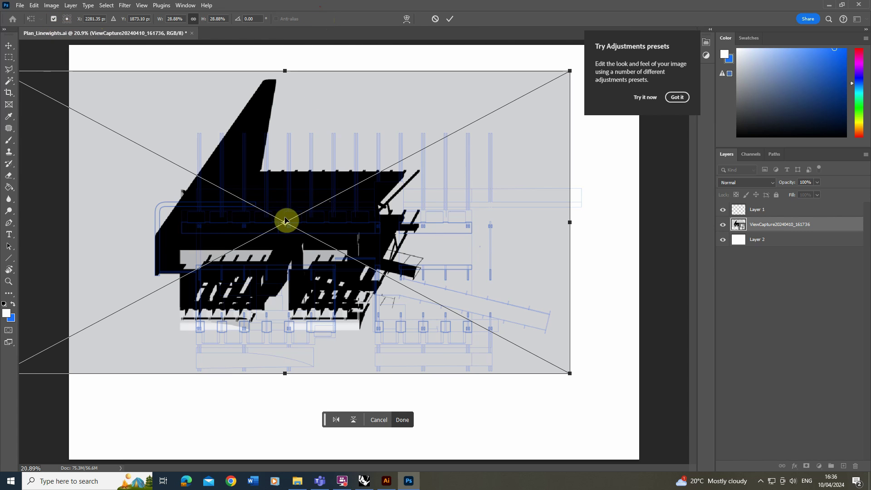
pyautogui.moveTo(285, 223); pyautogui.dragTo(186, 252)
pyautogui.keyDown('alt'); pyautogui.scroll(3, 145, 278); pyautogui.keyUp('alt')
pyautogui.keyDown('alt'); pyautogui.scroll(6, 144, 277); pyautogui.keyUp('alt')
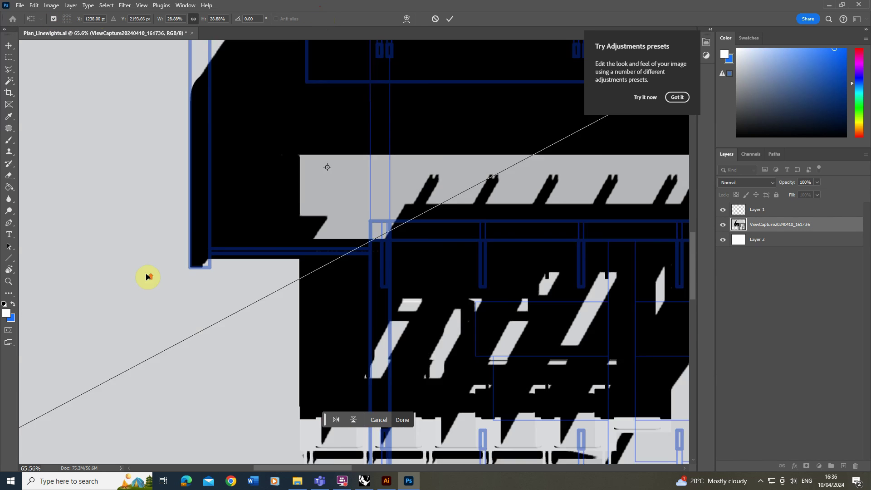
pyautogui.keyDown('alt'); pyautogui.scroll(6, 202, 267); pyautogui.keyUp('alt')
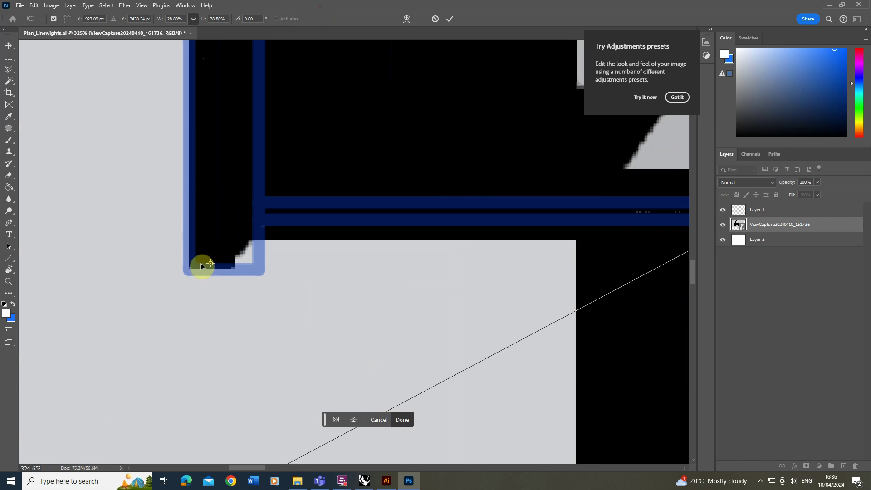
pyautogui.moveTo(200, 263)
pyautogui.mouseDown()
pyautogui.moveTo(214, 264)
pyautogui.moveTo(189, 271)
pyautogui.mouseUp()
# Enlarge the view capture proportionally about the reference point to 47.30% so it approaches the linework's size.
pyautogui.keyDown('alt'); pyautogui.scroll(-15, 190, 271); pyautogui.keyUp('alt')
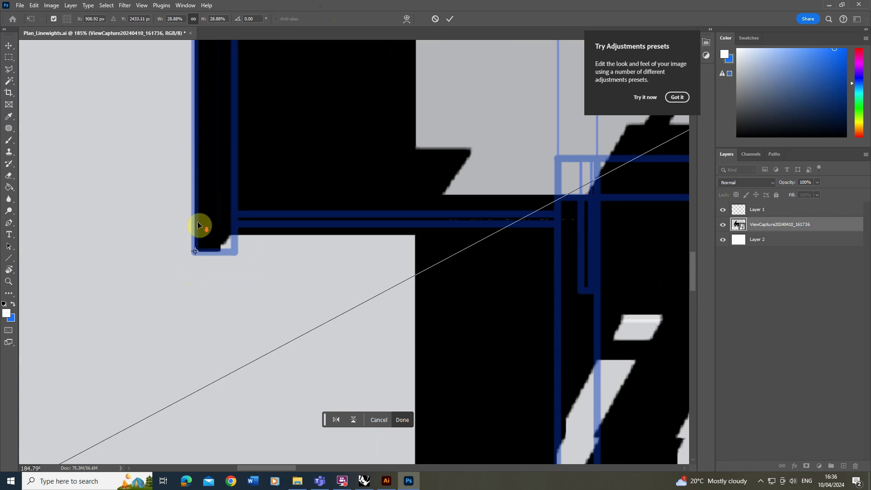
pyautogui.keyDown('alt'); pyautogui.scroll(2, 549, 369); pyautogui.keyUp('alt')
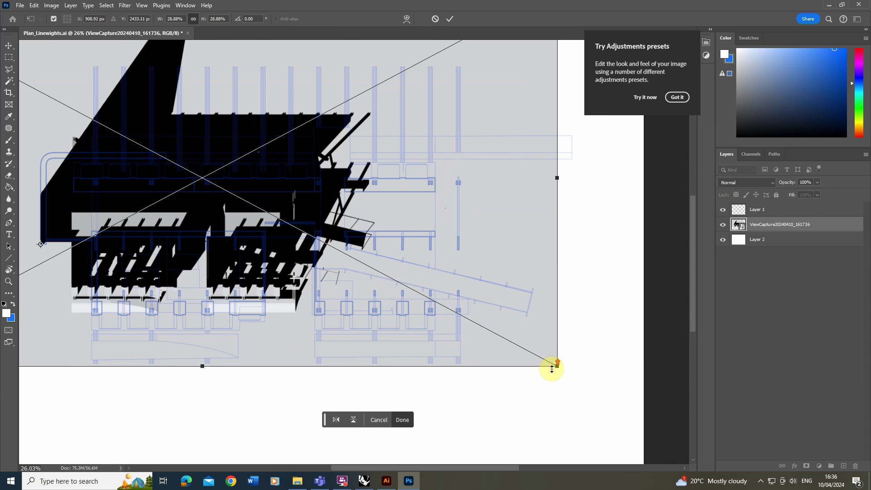
pyautogui.moveTo(535, 359); pyautogui.dragTo(663, 390)
pyautogui.keyDown('alt'); pyautogui.scroll(-3, 319, 296); pyautogui.keyUp('alt')
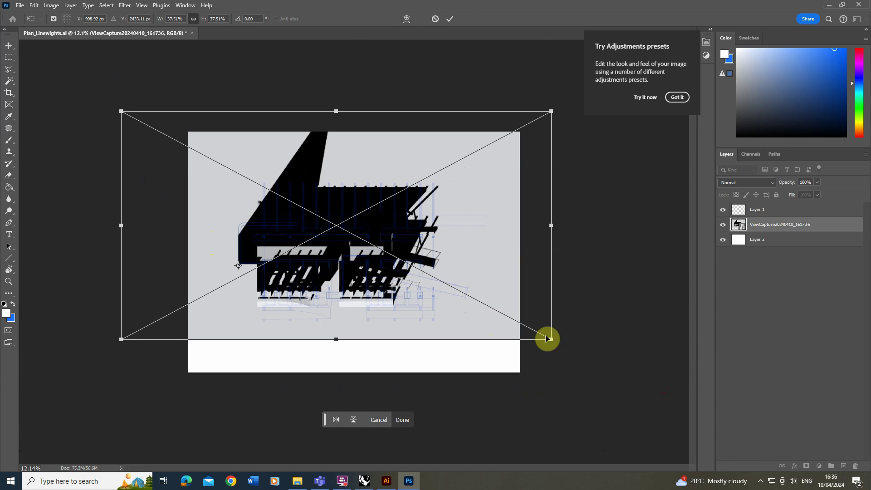
pyautogui.moveTo(554, 341); pyautogui.dragTo(628, 359)
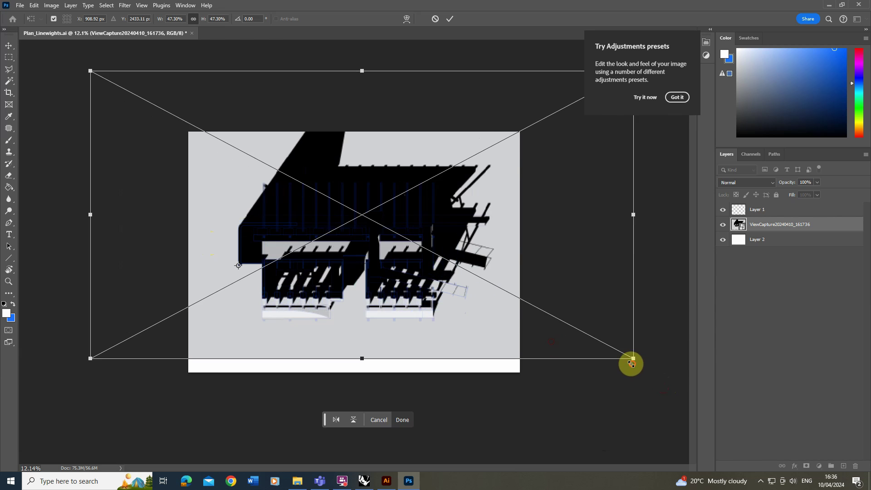
pyautogui.keyDown('alt'); pyautogui.scroll(6, 633, 365); pyautogui.keyUp('alt')
pyautogui.keyDown('alt'); pyautogui.scroll(-4, 335, 311); pyautogui.keyUp('alt')
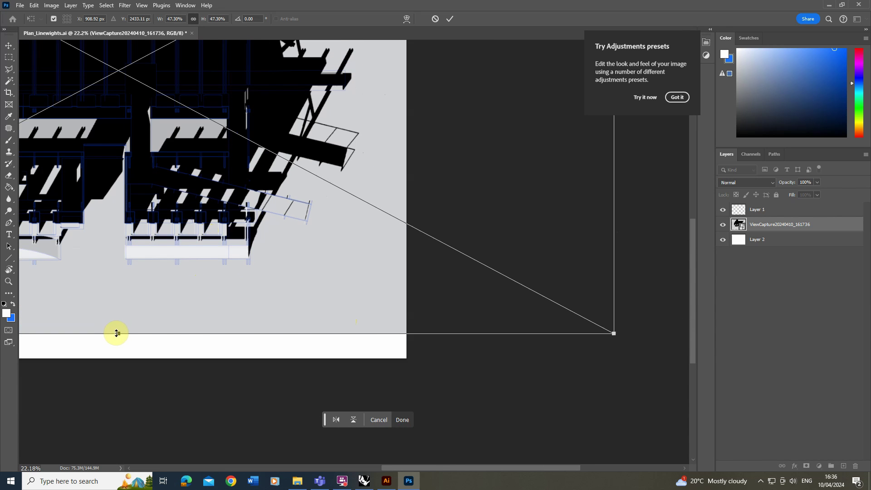
# Fine-tune the view capture's scale to 47.55% to match the linework and apply the transform.
pyautogui.moveTo(116, 333); pyautogui.dragTo(117, 336)
pyautogui.keyDown('alt'); pyautogui.scroll(10, 208, 274); pyautogui.keyUp('alt')
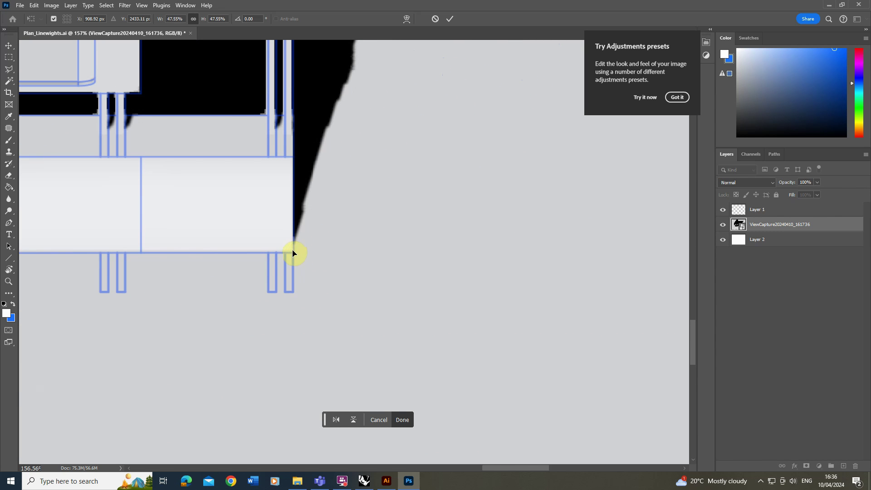
pyautogui.keyDown('alt'); pyautogui.scroll(-7, 339, 231); pyautogui.keyUp('alt')
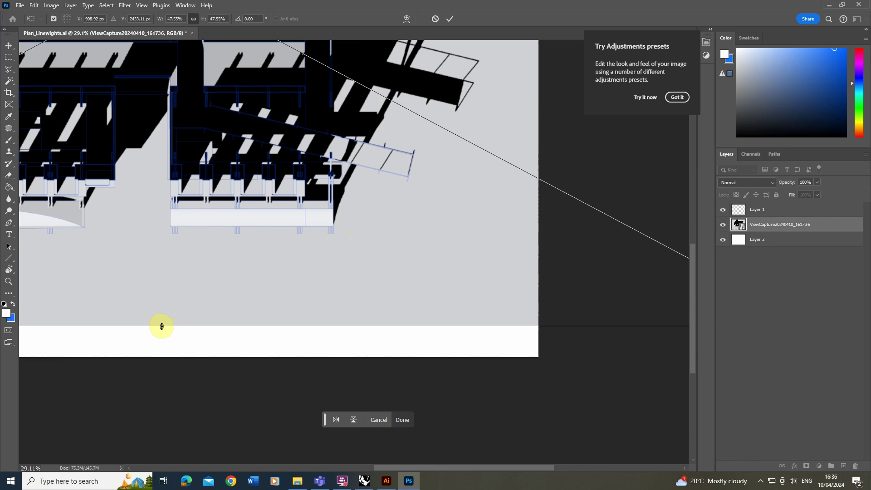
pyautogui.moveTo(162, 326); pyautogui.dragTo(163, 328)
pyautogui.keyDown('alt'); pyautogui.scroll(4, 336, 236); pyautogui.keyUp('alt')
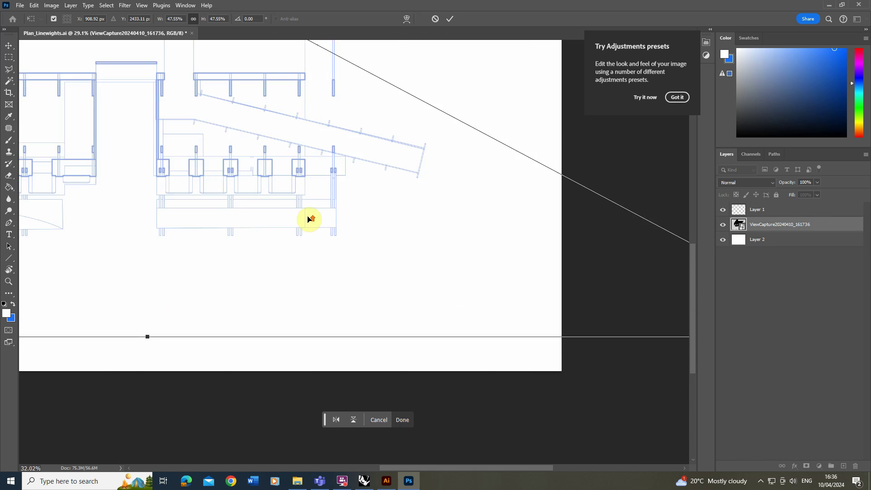
pyautogui.keyDown('alt'); pyautogui.scroll(-4, 381, 268); pyautogui.keyUp('alt')
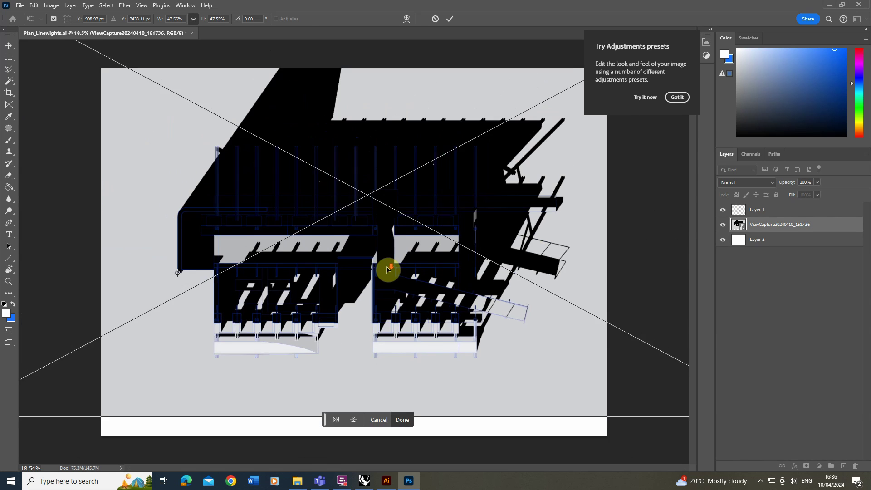
pyautogui.keyDown('alt'); pyautogui.scroll(1, 389, 268); pyautogui.keyUp('alt')
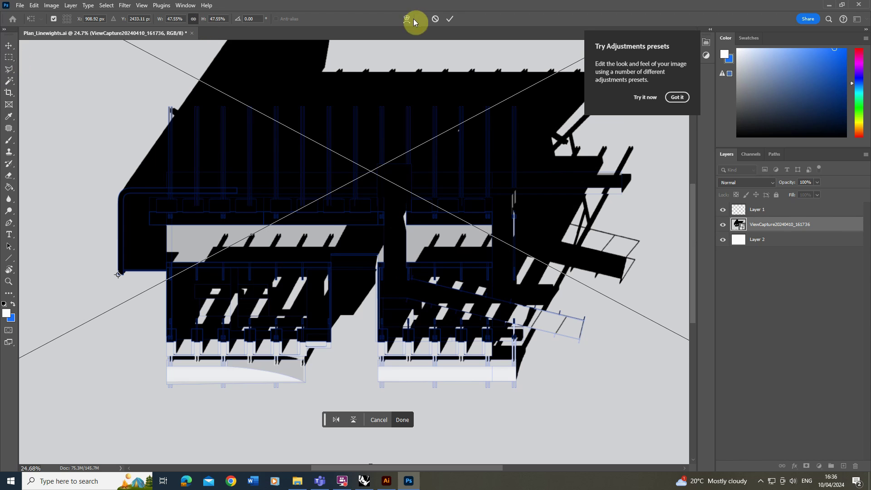
pyautogui.click(450, 19)
# Set the canvas height to 6000 pixels and shift the linework and view capture layers down together to reveal the shadow's full tip.
pyautogui.keyDown('alt'); pyautogui.scroll(-1, 248, 201); pyautogui.keyUp('alt')
pyautogui.keyDown('alt'); pyautogui.scroll(-1, 324, 150); pyautogui.keyUp('alt')
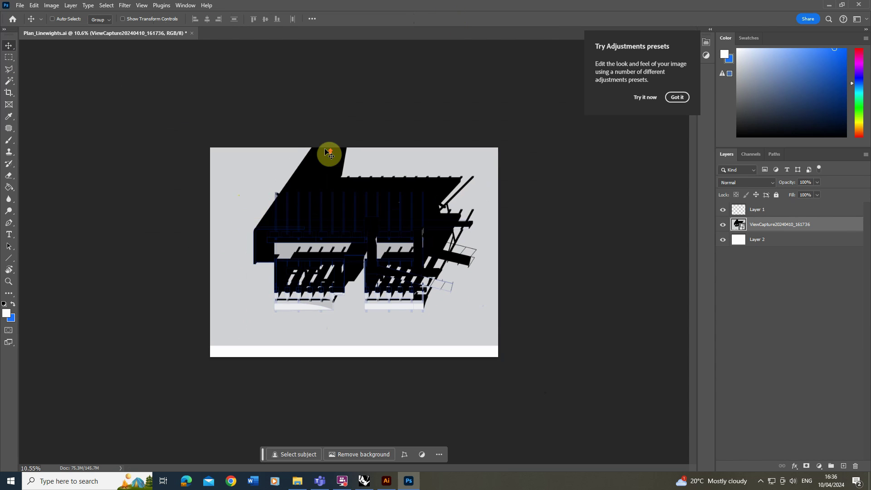
pyautogui.keyDown('alt'); pyautogui.scroll(1, 314, 128); pyautogui.keyUp('alt')
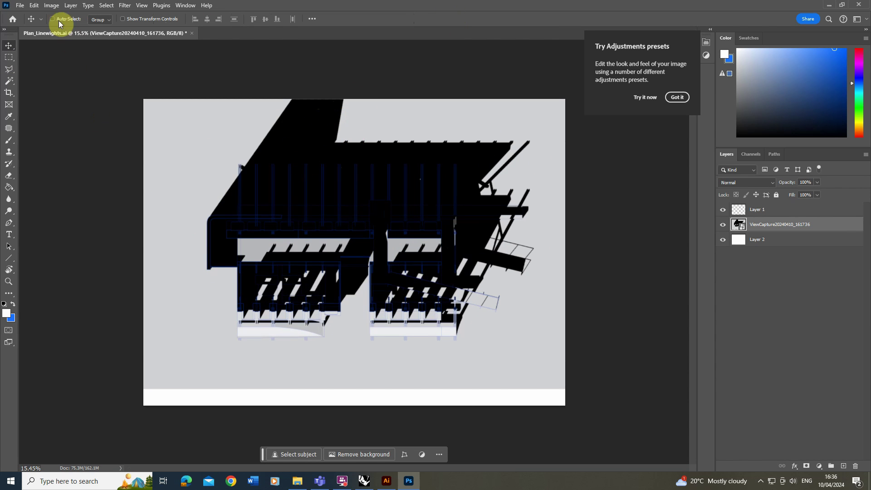
pyautogui.click(45, 6)
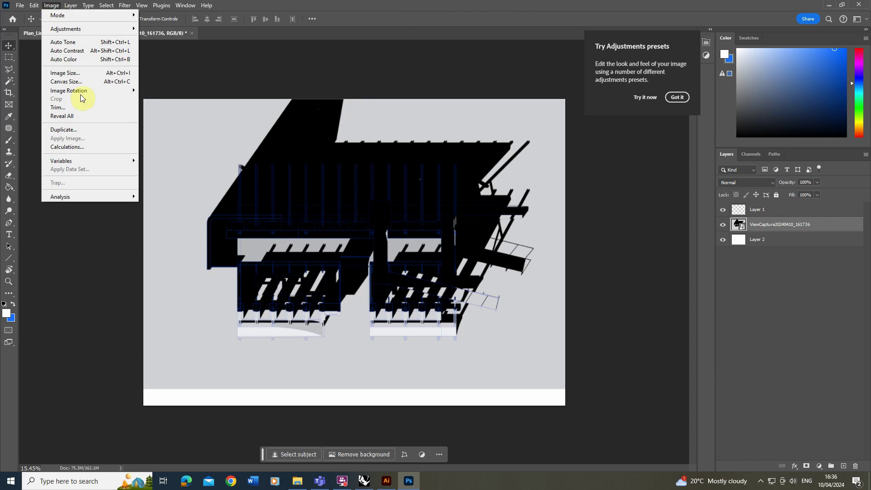
pyautogui.click(68, 79)
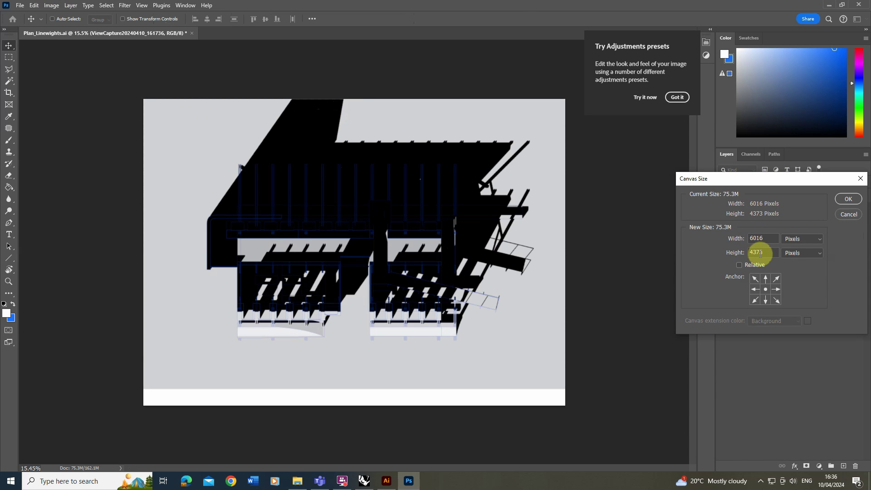
pyautogui.moveTo(764, 254); pyautogui.dragTo(727, 256)
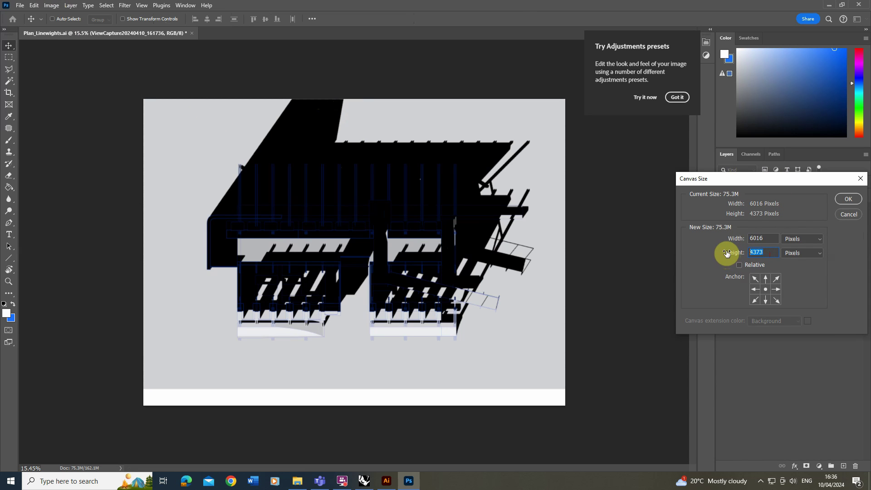
pyautogui.write('6000')
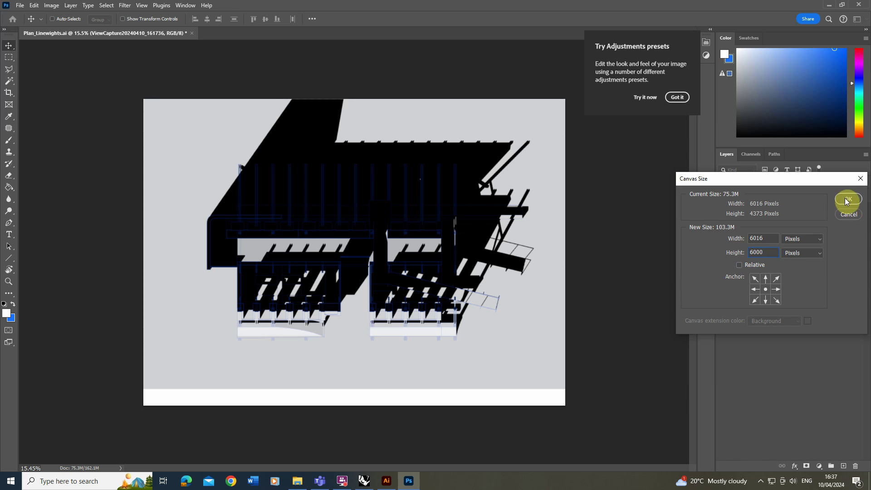
pyautogui.click(846, 202)
pyautogui.keyDown('alt'); pyautogui.scroll(-2, 359, 197); pyautogui.keyUp('alt')
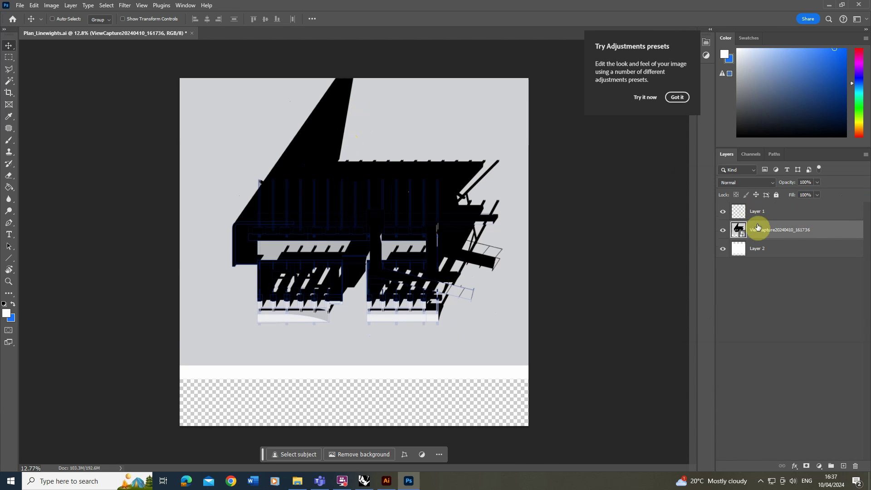
pyautogui.keyDown('shift'); pyautogui.click(756, 212); pyautogui.keyUp('shift')
pyautogui.moveTo(315, 212); pyautogui.dragTo(314, 240)
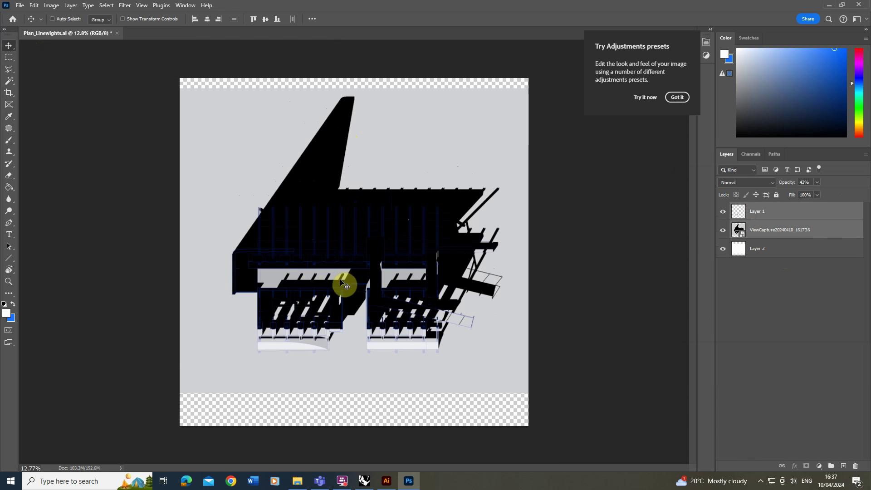
# Crop the canvas on all four sides to the grey view capture, cutting off the empty transparent strips above and below.
pyautogui.click(9, 92)
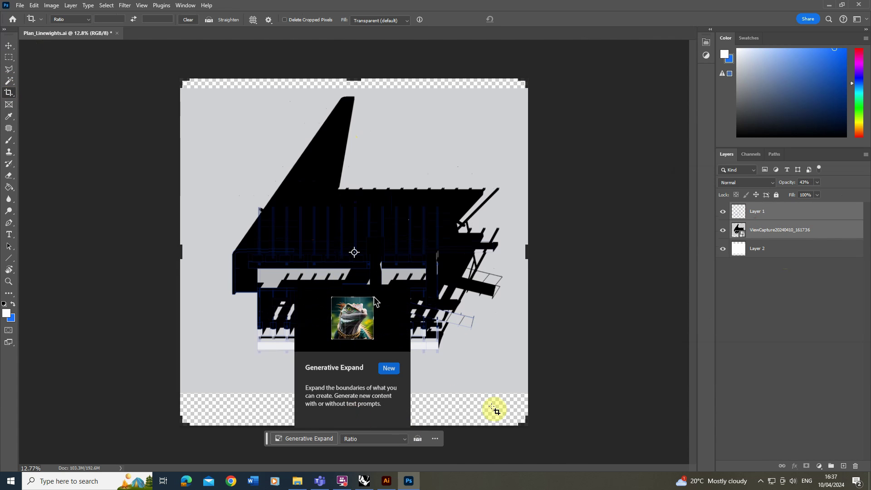
pyautogui.moveTo(181, 251); pyautogui.dragTo(196, 252)
pyautogui.moveTo(352, 78); pyautogui.dragTo(354, 84)
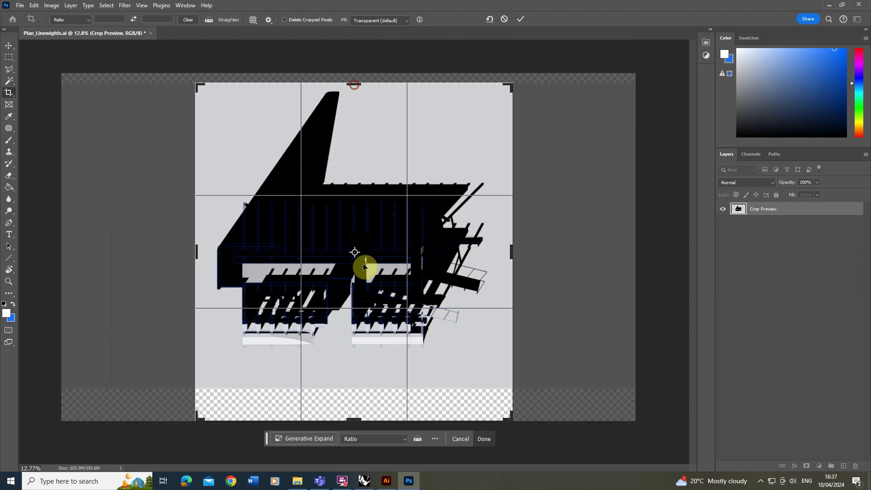
pyautogui.moveTo(352, 418); pyautogui.dragTo(353, 392)
pyautogui.moveTo(513, 251); pyautogui.dragTo(507, 249)
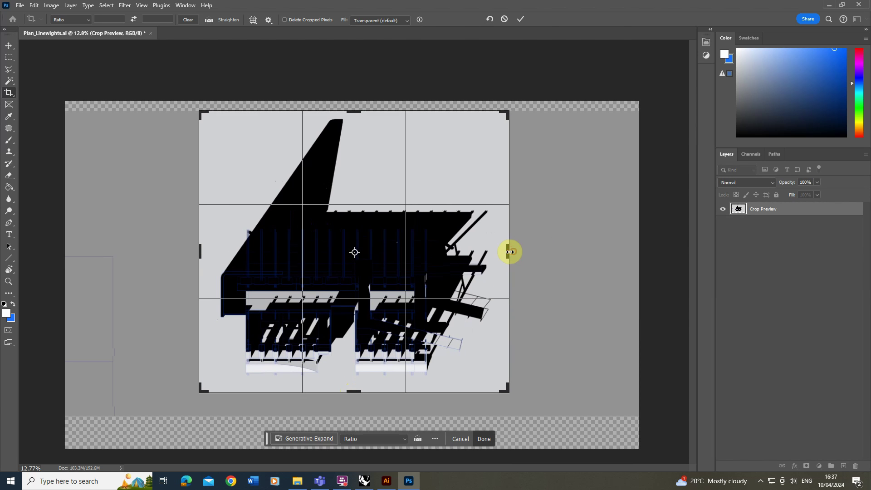
pyautogui.click(10, 57)
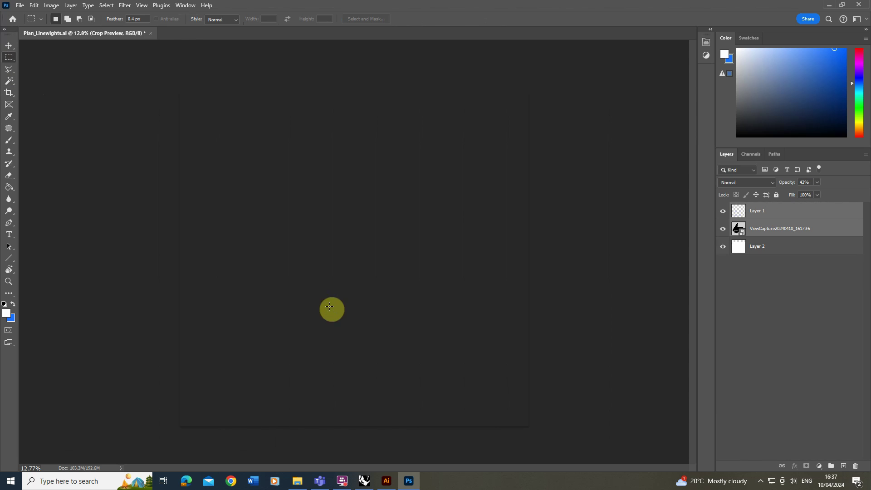
pyautogui.keyDown('alt'); pyautogui.scroll(5, 334, 309); pyautogui.keyUp('alt')
pyautogui.keyDown('alt'); pyautogui.scroll(-4, 299, 241); pyautogui.keyUp('alt')
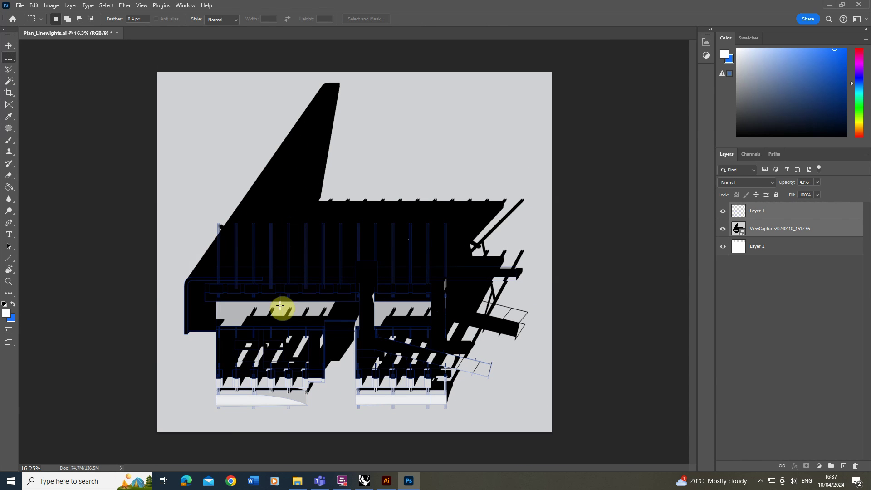
# Add a Hue/Saturation adjustment layer above the view capture and clip it to that layer.
pyautogui.click(782, 231)
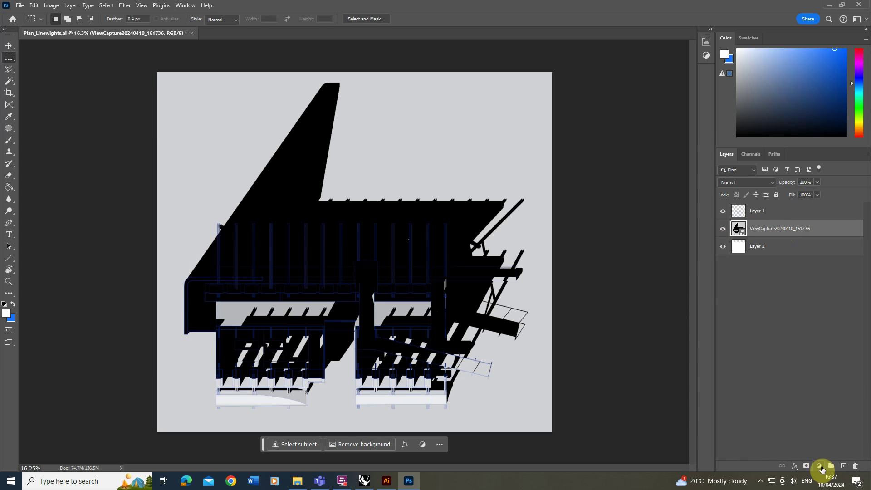
pyautogui.click(819, 466)
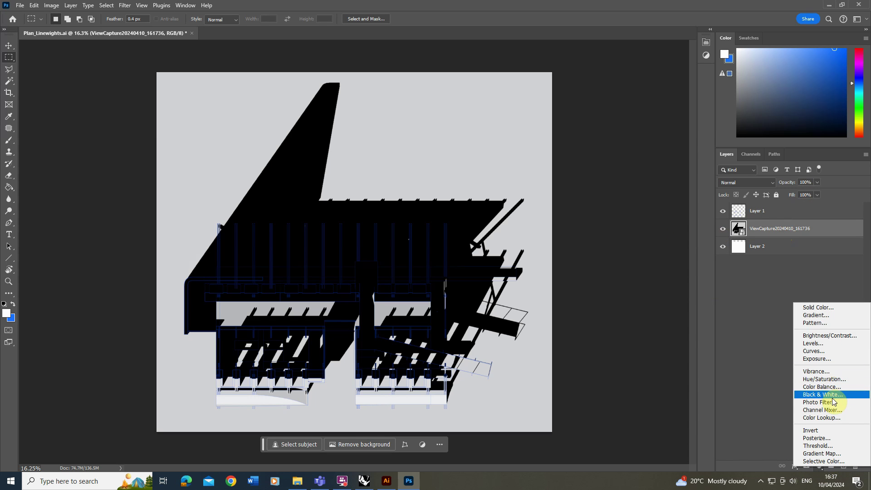
pyautogui.click(822, 379)
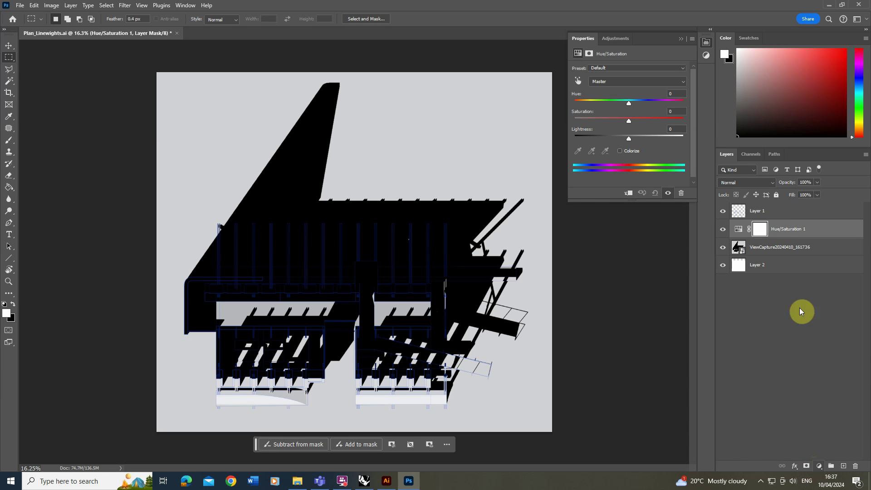
pyautogui.keyDown('alt'); pyautogui.click(741, 238); pyautogui.keyUp('alt')
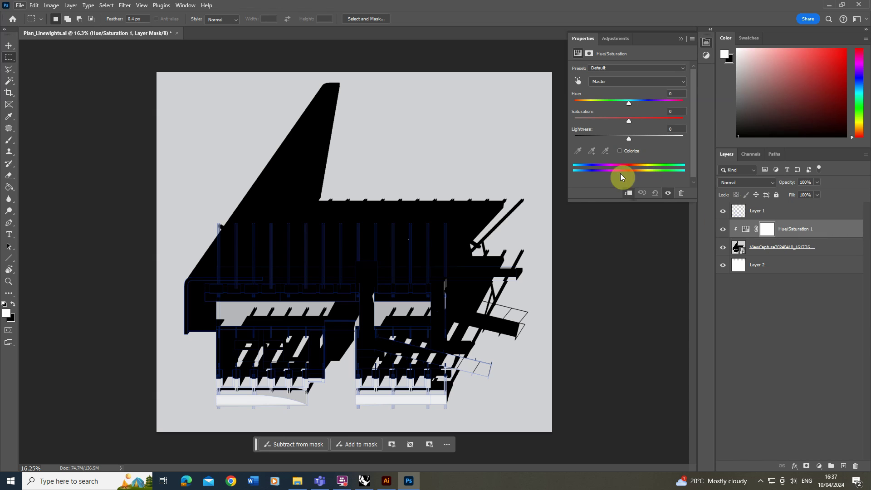
# Colorize the view capture blue through the adjustment, with hue 225, saturation 55 and lightness +44.
pyautogui.click(619, 151)
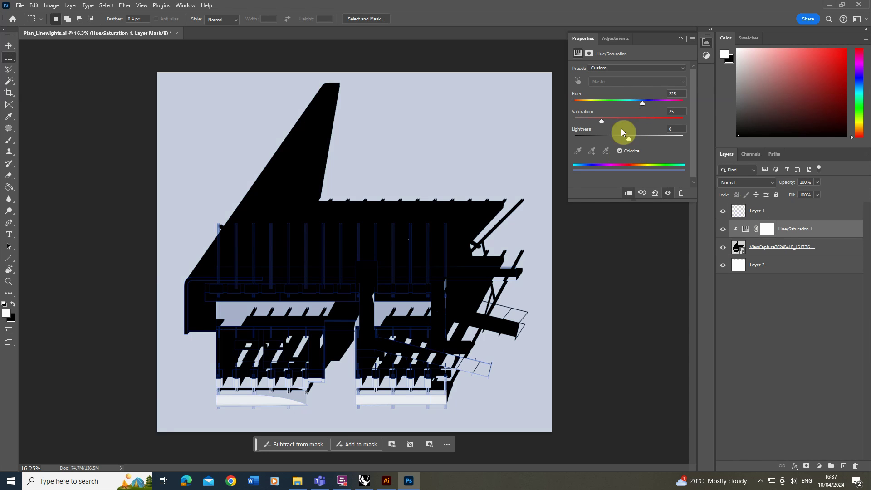
pyautogui.moveTo(602, 119); pyautogui.dragTo(651, 138)
pyautogui.click(655, 138)
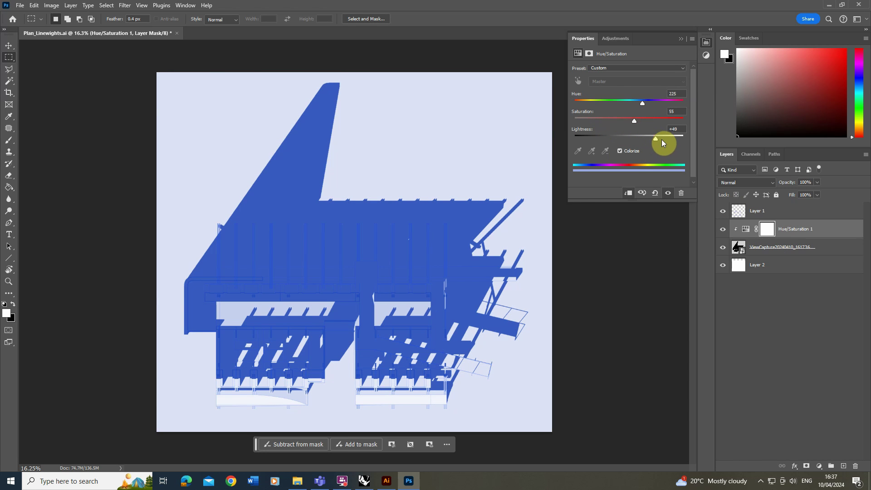
pyautogui.keyDown('alt'); pyautogui.scroll(3, 383, 251); pyautogui.keyUp('alt')
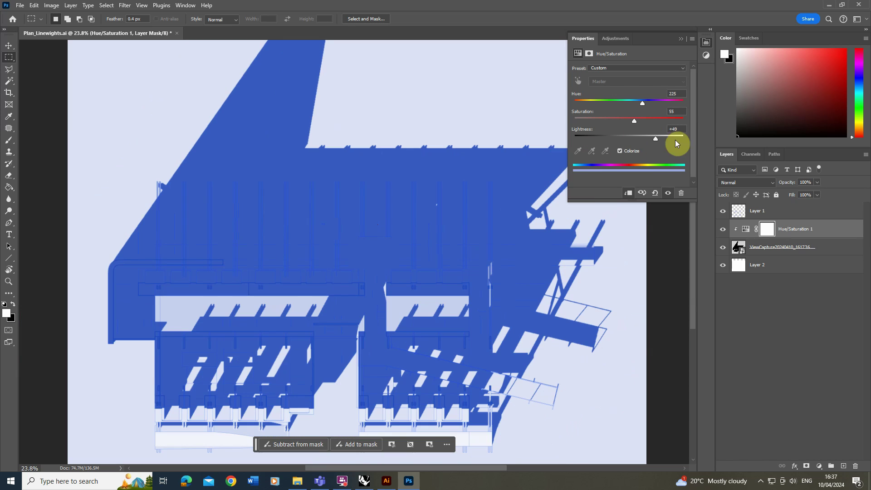
pyautogui.click(652, 137)
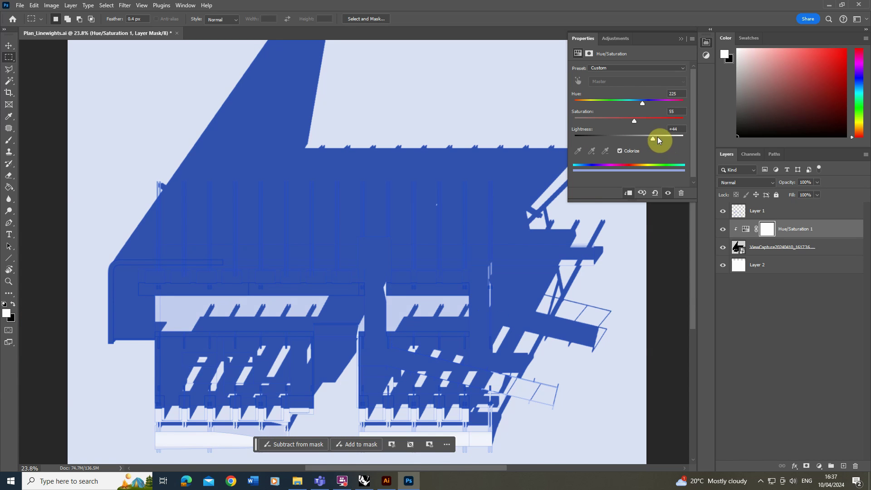
# Lower the view capture layer's fill to 60% and check how the linework reads over the shadows.
pyautogui.click(765, 253)
pyautogui.click(817, 195)
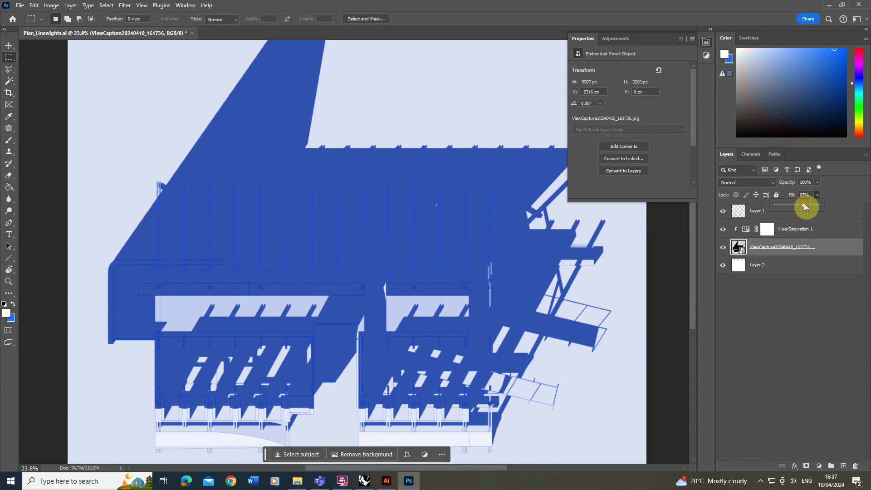
pyautogui.moveTo(804, 207); pyautogui.dragTo(801, 205)
pyautogui.keyDown('alt'); pyautogui.scroll(-2, 342, 343); pyautogui.keyUp('alt')
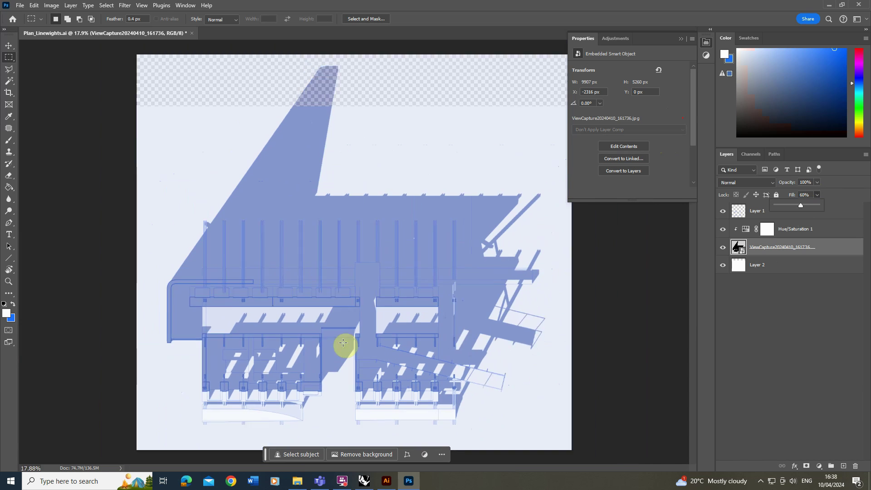
pyautogui.keyDown('alt'); pyautogui.scroll(1, 295, 355); pyautogui.keyUp('alt')
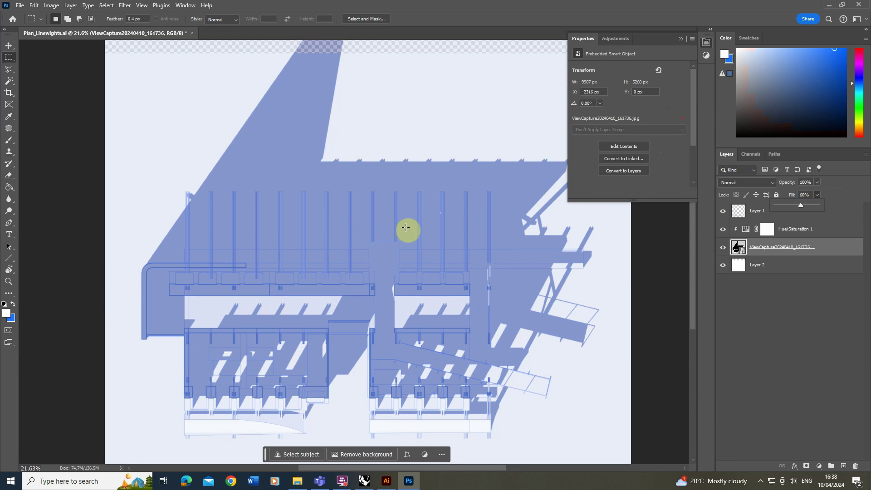
pyautogui.keyDown('alt'); pyautogui.scroll(3, 277, 346); pyautogui.keyUp('alt')
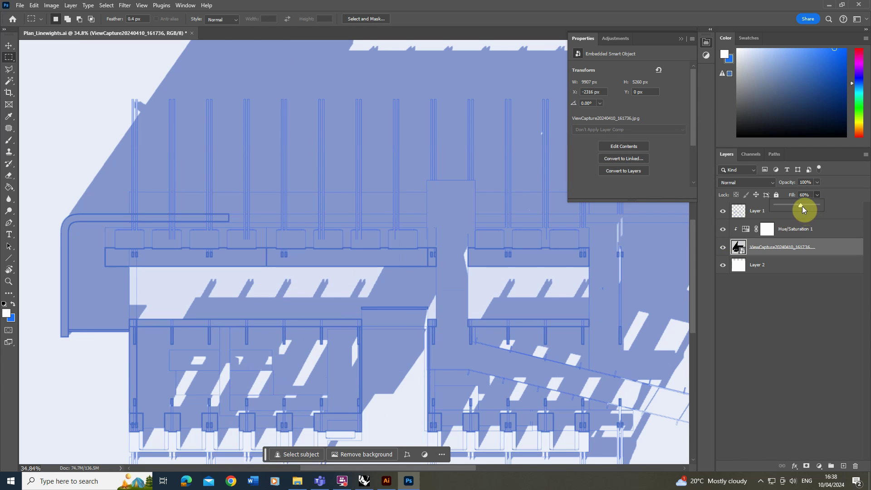
# Reduce the view capture layer's fill further to 49% and check the whole plan.
pyautogui.moveTo(797, 205); pyautogui.dragTo(795, 205)
pyautogui.keyDown('alt'); pyautogui.scroll(-4, 342, 219); pyautogui.keyUp('alt')
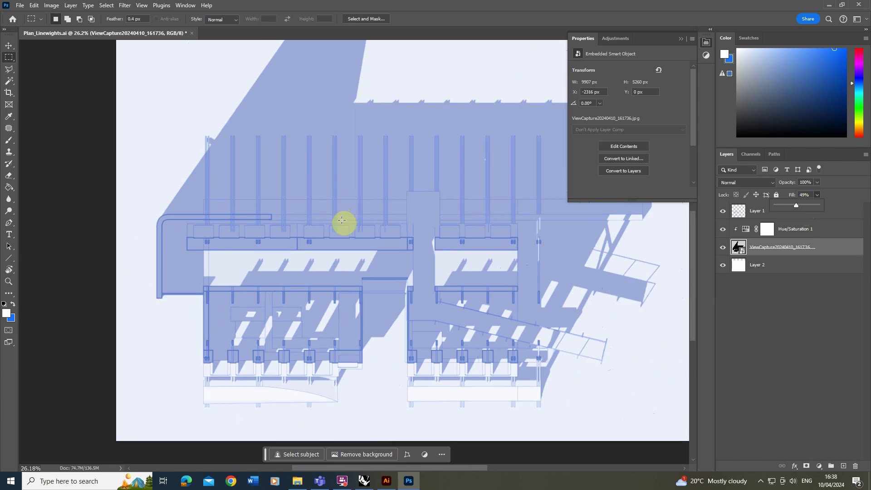
pyautogui.keyDown('alt'); pyautogui.scroll(-1, 355, 246); pyautogui.keyUp('alt')
pyautogui.keyDown('alt'); pyautogui.scroll(3, 227, 327); pyautogui.keyUp('alt')
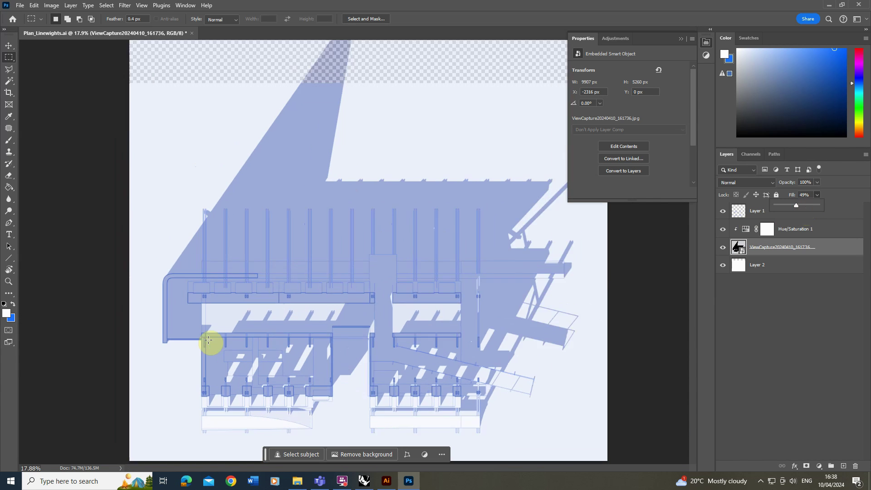
pyautogui.keyDown('alt'); pyautogui.scroll(-1, 361, 180); pyautogui.keyUp('alt')
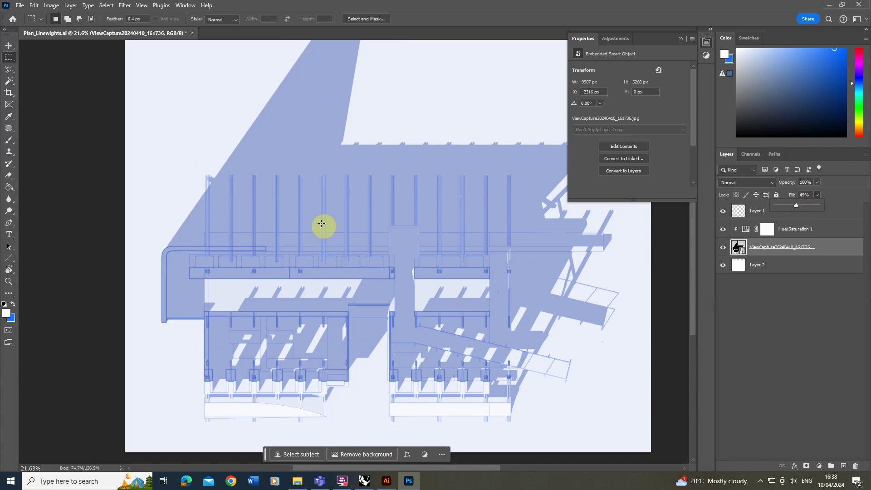
pyautogui.keyDown('alt'); pyautogui.scroll(-2, 278, 278); pyautogui.keyUp('alt')
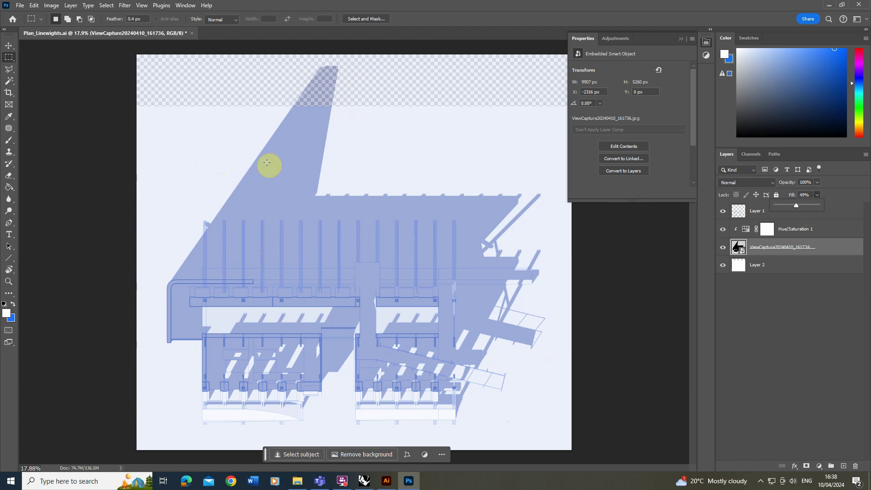
# Enlarge the white background on Layer 2 to about 114.66% so it covers the transparent strip at the canvas's upper edge.
pyautogui.click(747, 269)
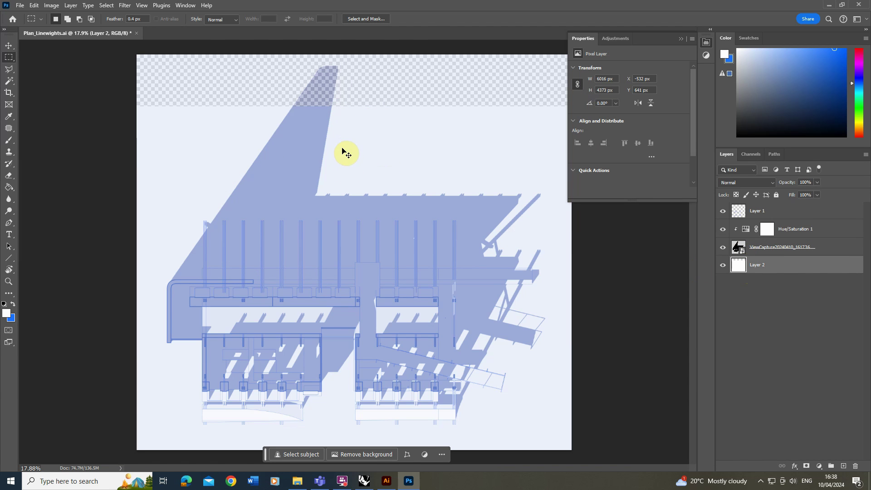
pyautogui.hotkey('ctrl', 't')
pyautogui.moveTo(342, 132); pyautogui.dragTo(341, 88)
pyautogui.click(9, 57)
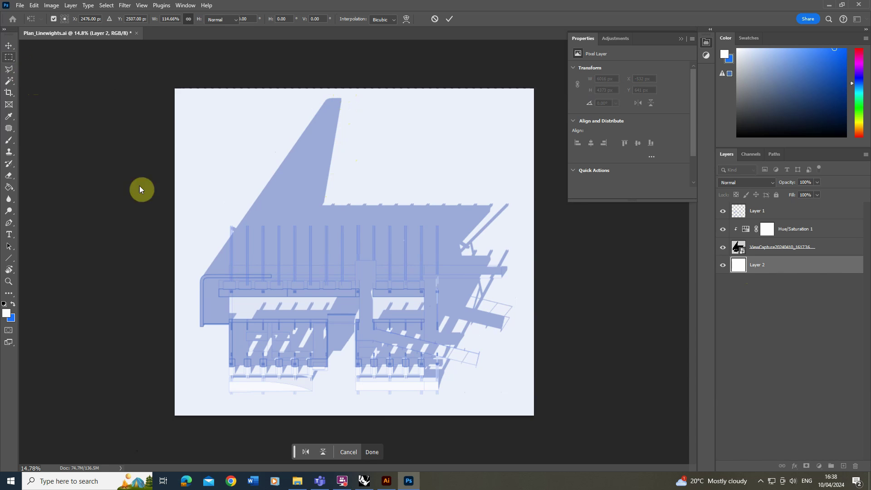
pyautogui.keyDown('alt'); pyautogui.scroll(5, 348, 355); pyautogui.keyUp('alt')
pyautogui.keyDown('alt'); pyautogui.scroll(-2, 285, 296); pyautogui.keyUp('alt')
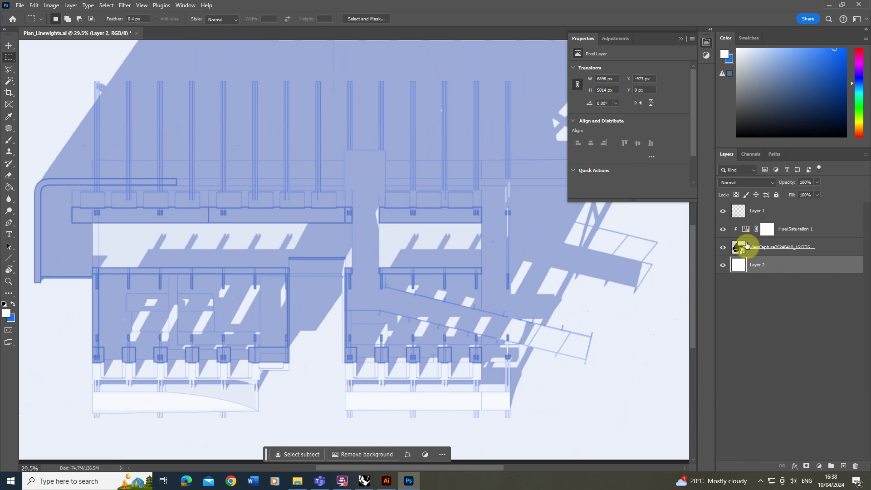
# Raise the view capture layer's fill to 66% and select the linework layer, Layer 1.
pyautogui.click(805, 231)
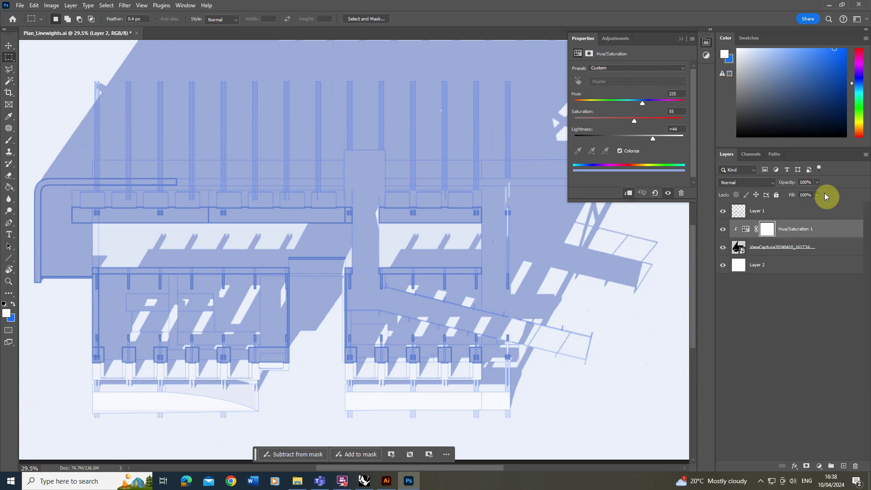
pyautogui.click(782, 254)
pyautogui.moveTo(823, 205); pyautogui.dragTo(825, 205)
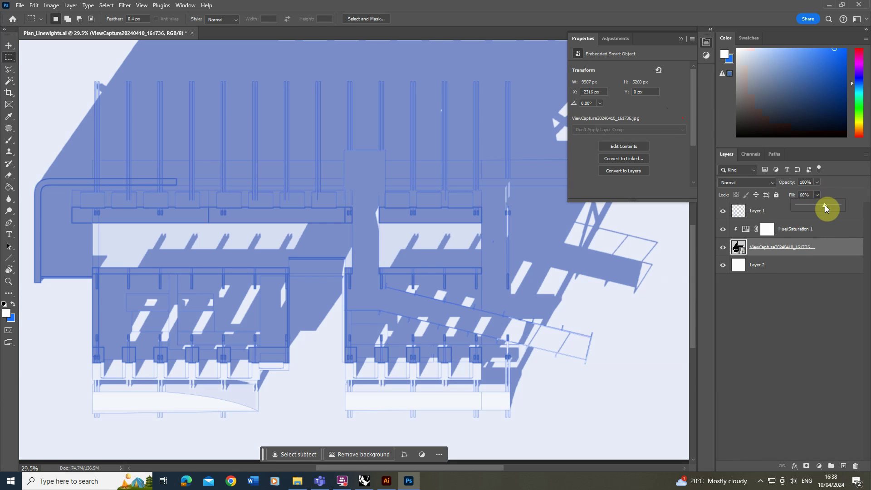
pyautogui.click(772, 211)
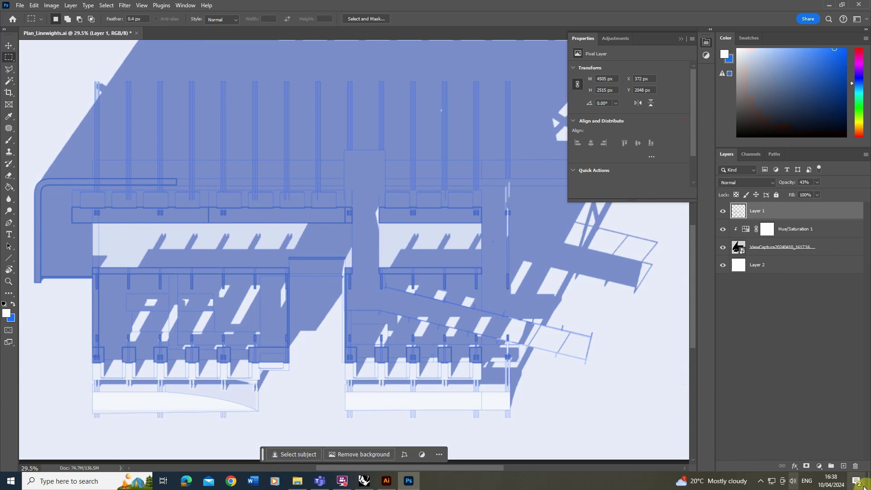
# Add a Levels adjustment clipped to the linework on Layer 1 and raise its black input level to 44.
pyautogui.click(818, 466)
pyautogui.click(812, 343)
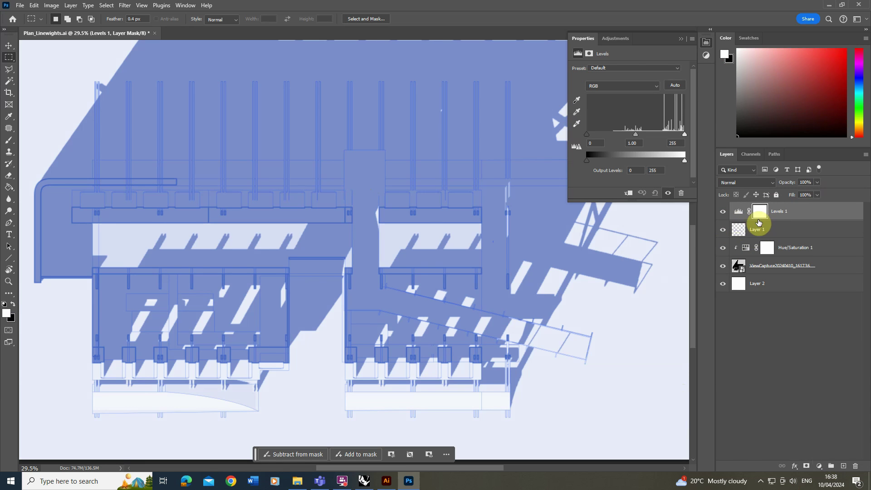
pyautogui.keyDown('alt'); pyautogui.click(758, 222); pyautogui.keyUp('alt')
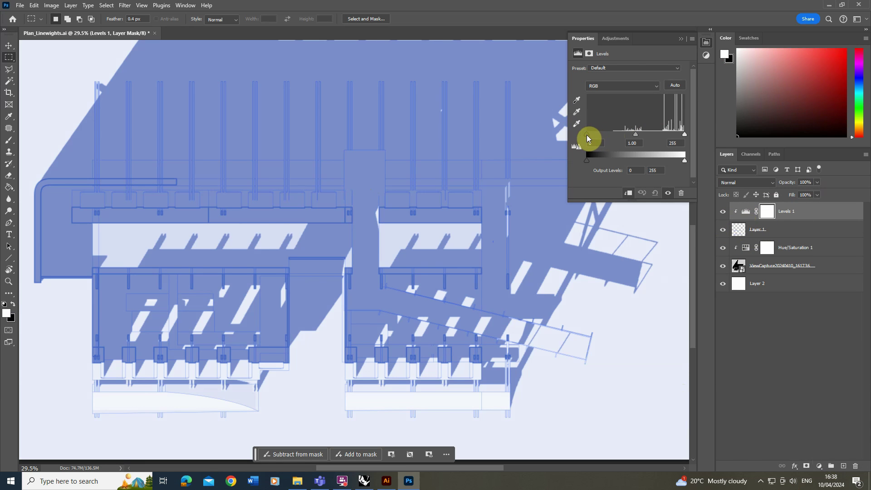
pyautogui.moveTo(587, 134)
pyautogui.mouseDown()
pyautogui.moveTo(622, 135)
pyautogui.moveTo(584, 135)
pyautogui.moveTo(618, 135)
pyautogui.moveTo(603, 134)
pyautogui.mouseUp()
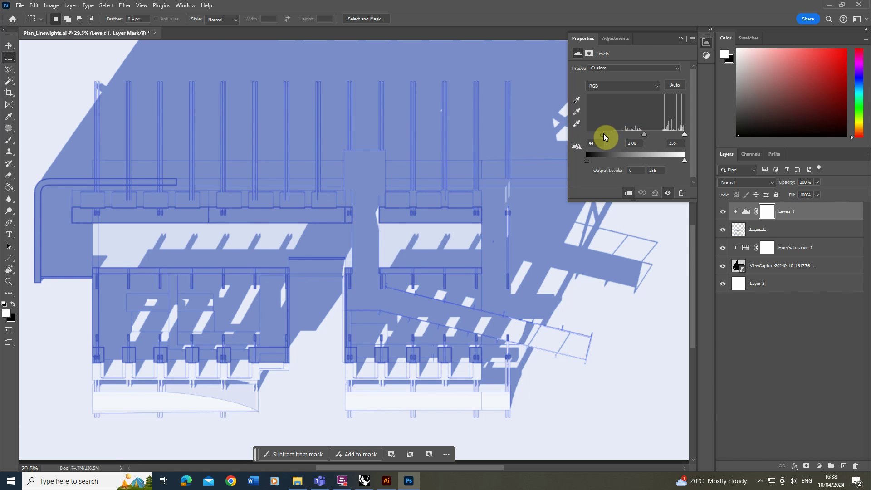
pyautogui.keyDown('alt'); pyautogui.scroll(-3, 360, 226); pyautogui.keyUp('alt')
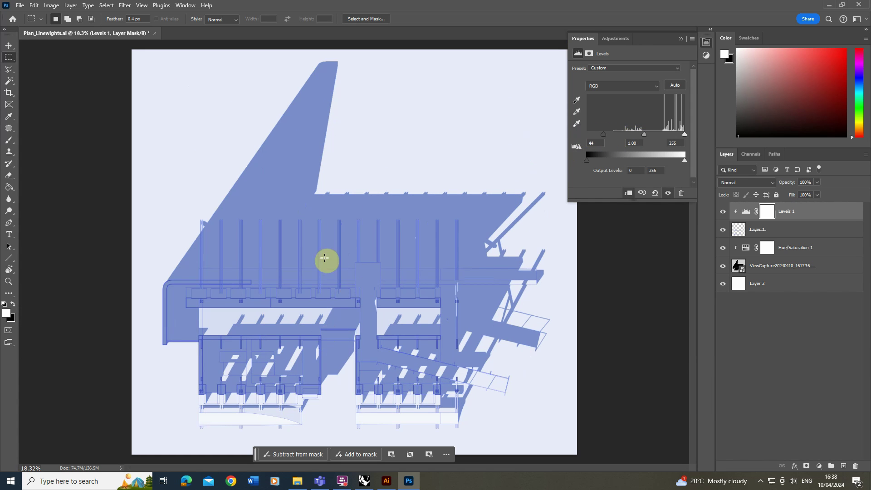
pyautogui.click(680, 39)
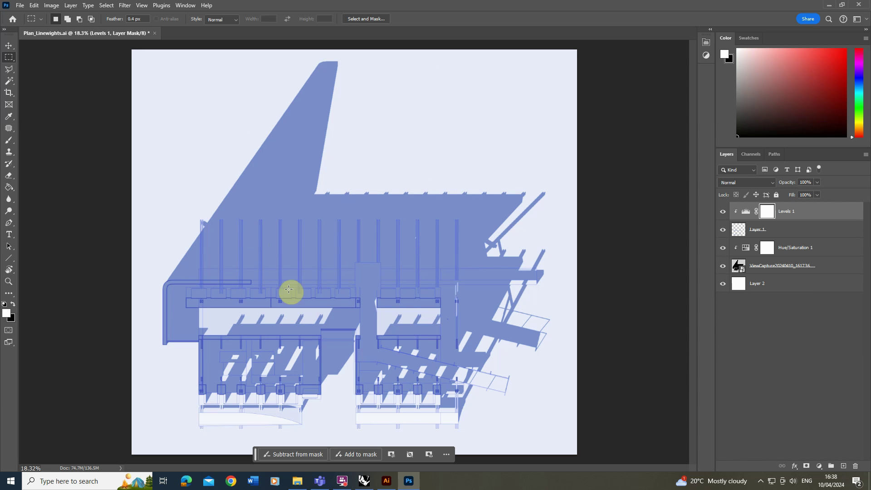
# Inspect the darkened linework up close, view the view capture layer in isolation, and restore the other layers' visibility.
pyautogui.keyDown('alt'); pyautogui.scroll(5, 259, 414); pyautogui.keyUp('alt')
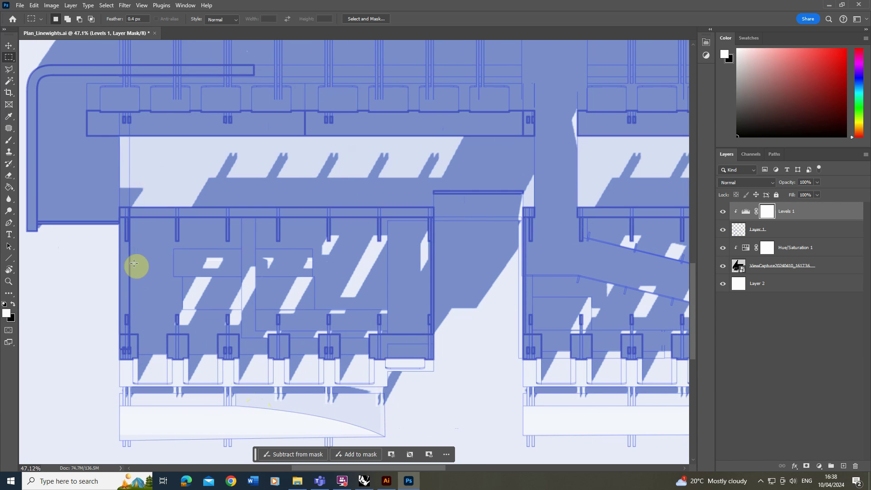
pyautogui.keyDown('alt'); pyautogui.scroll(-3, 205, 260); pyautogui.keyUp('alt')
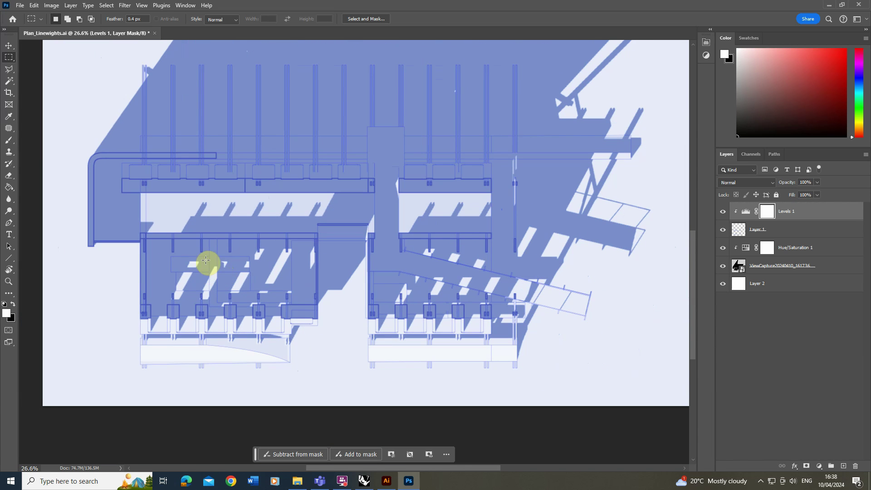
pyautogui.keyDown('alt'); pyautogui.click(727, 271); pyautogui.keyUp('alt')
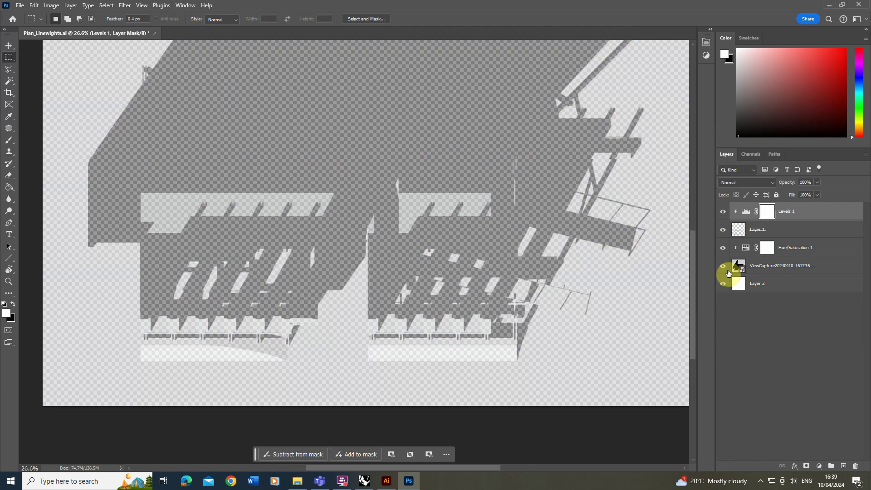
pyautogui.keyDown('alt'); pyautogui.click(728, 272); pyautogui.keyUp('alt')
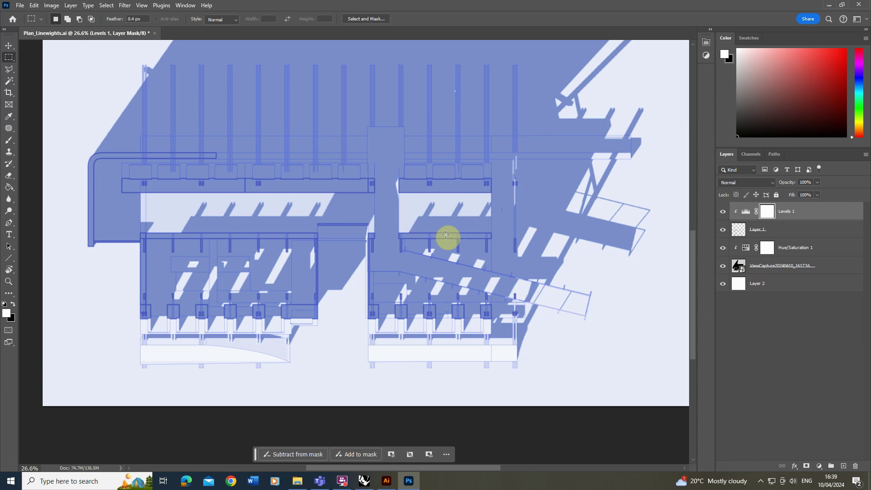
# Select the view capture layer and review the whole tinted plan.
pyautogui.click(783, 271)
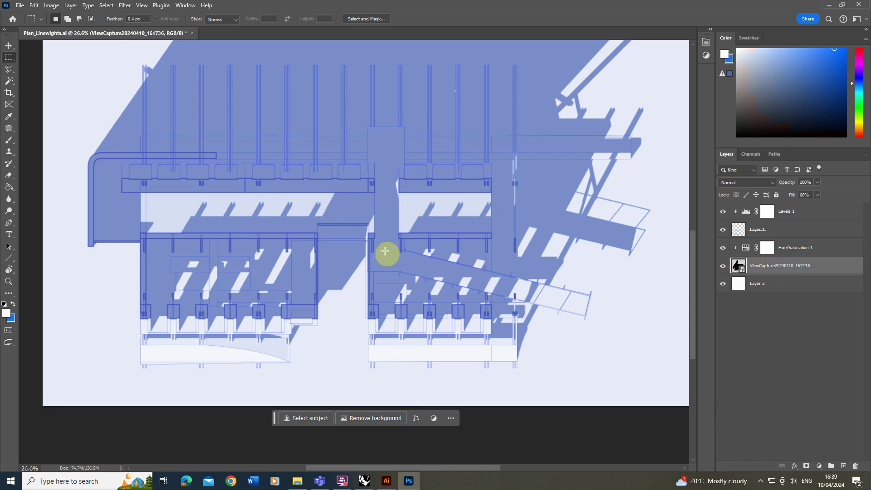
pyautogui.keyDown('alt'); pyautogui.scroll(-2, 326, 301); pyautogui.keyUp('alt')
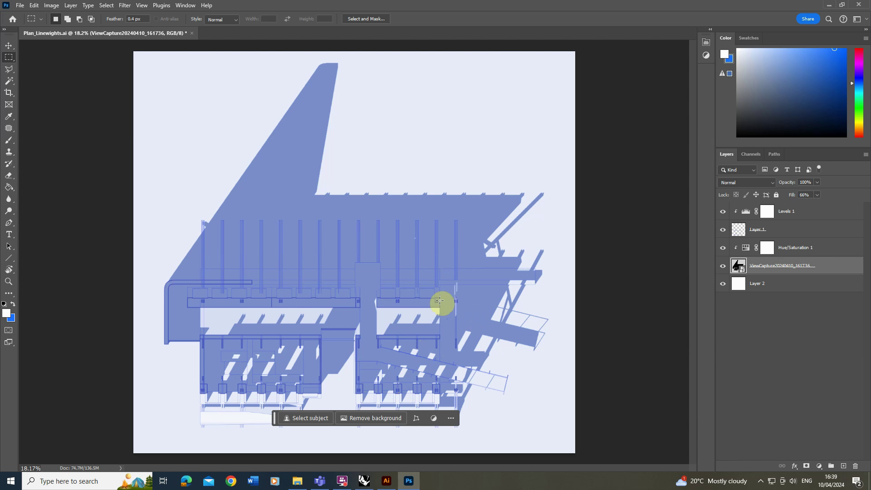
pyautogui.keyDown('alt'); pyautogui.scroll(1, 329, 393); pyautogui.keyUp('alt')
pyautogui.keyDown('alt'); pyautogui.scroll(-2, 374, 289); pyautogui.keyUp('alt')
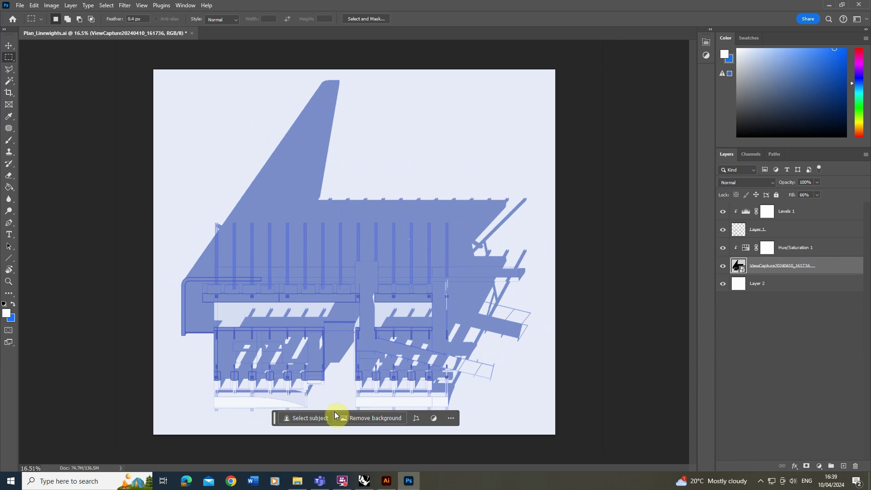